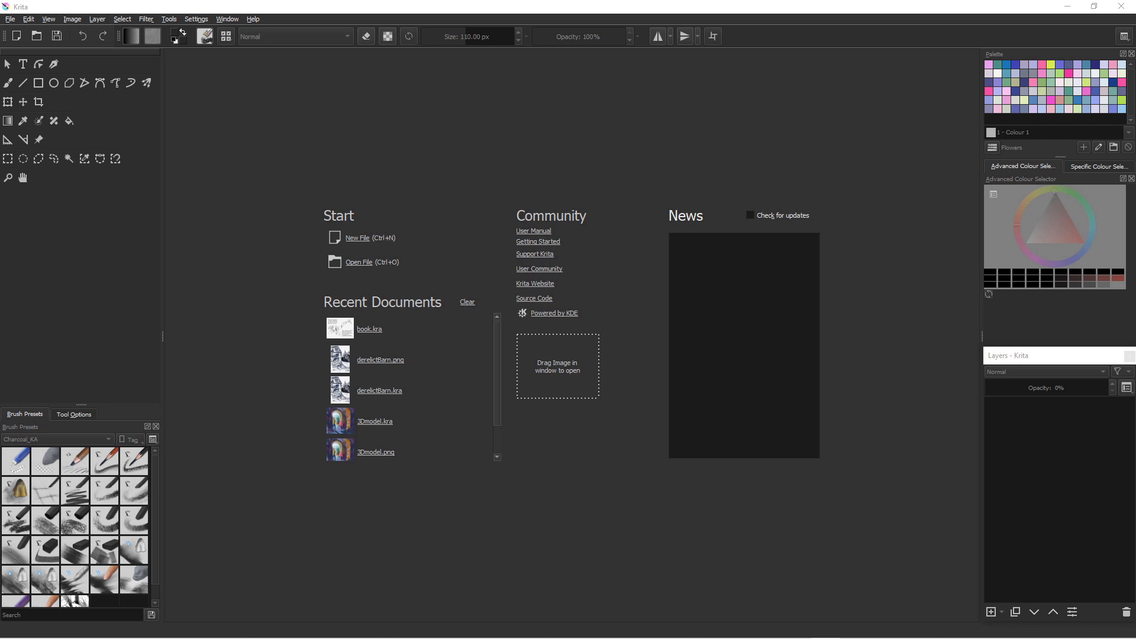
Create a new document from the A4 fibers toned paper texture template
{"action": "key", "text": "ctrl+n"}
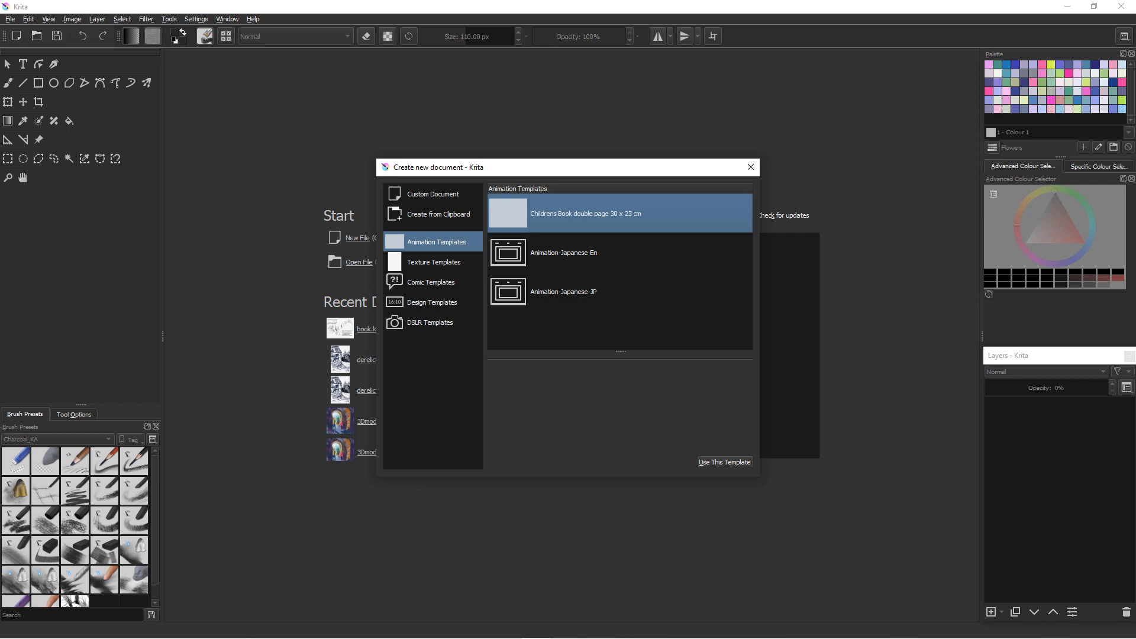
{"action": "left_click", "coordinate": [434, 261]}
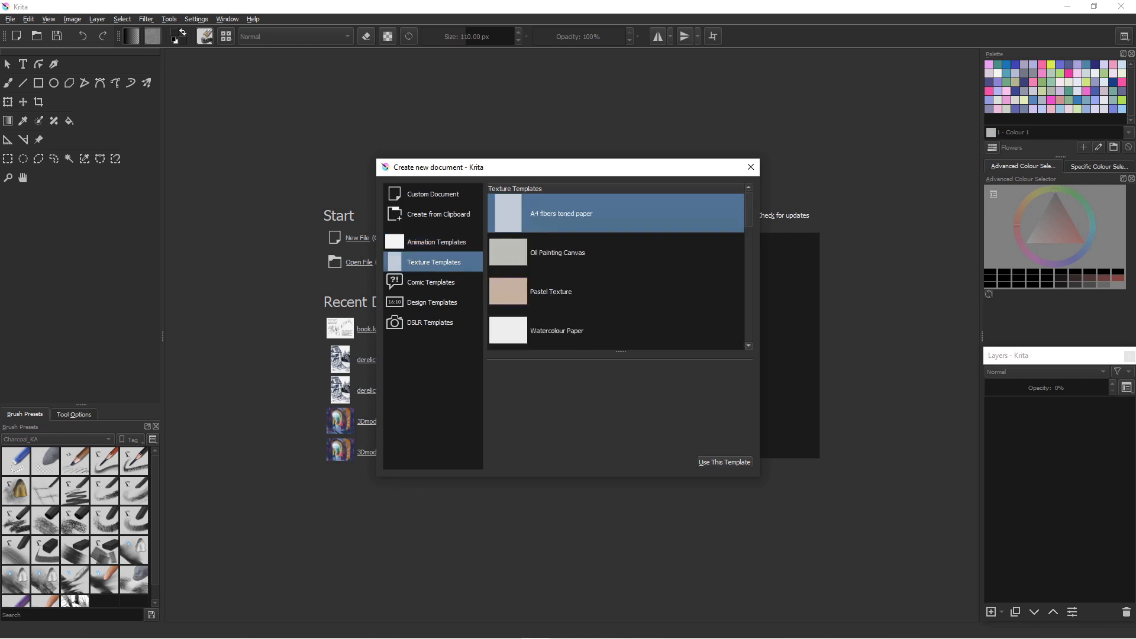
{"action": "scroll", "coordinate": [615, 270], "scroll_direction": "down", "scroll_amount": 1}
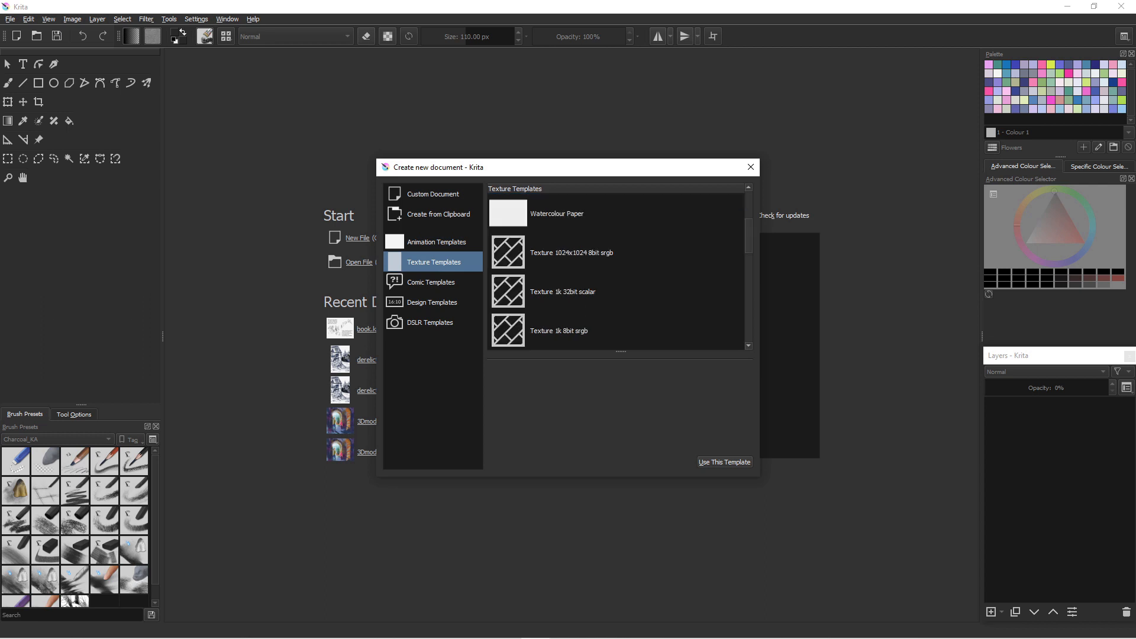
{"action": "scroll", "coordinate": [616, 269], "scroll_direction": "up", "scroll_amount": 1}
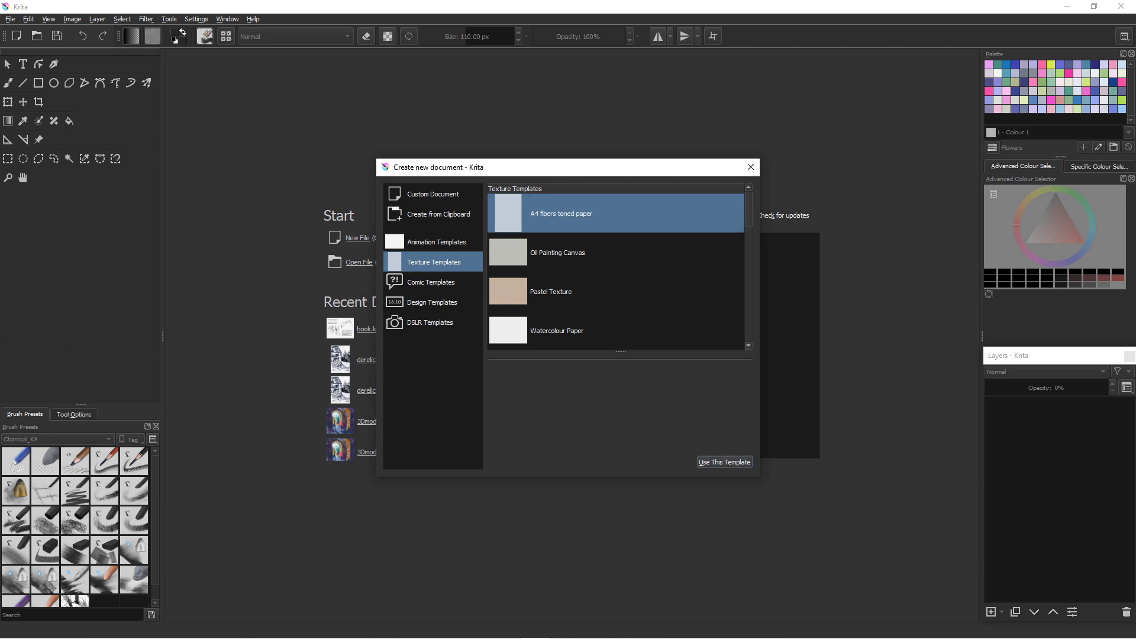
{"action": "left_click", "coordinate": [725, 462]}
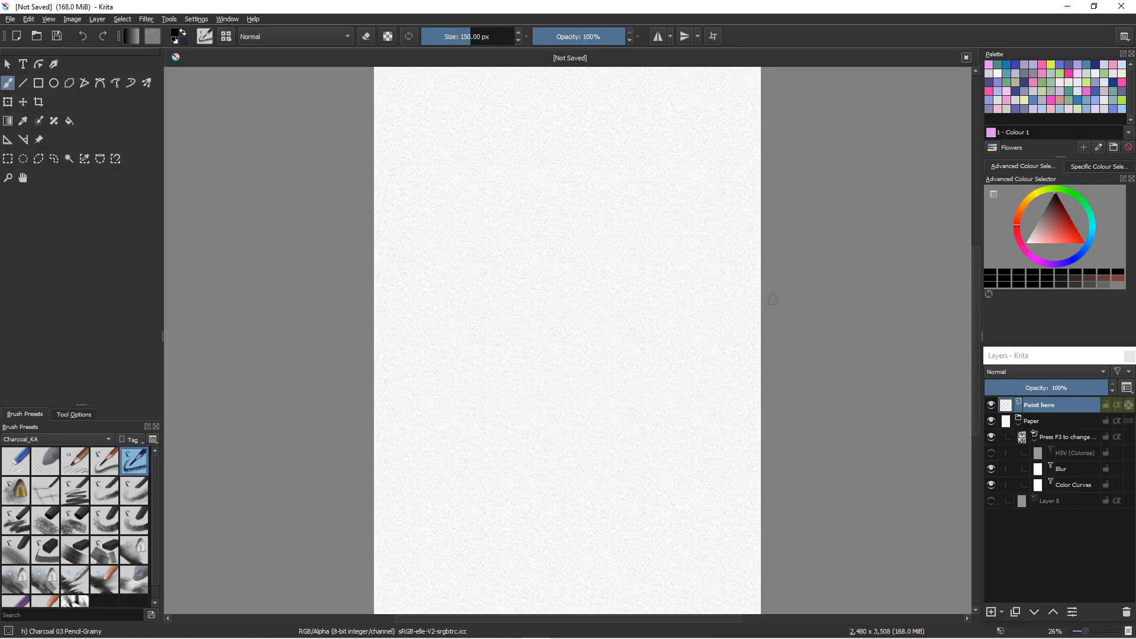
{"action": "scroll", "coordinate": [843, 251], "scroll_direction": "up", "scroll_amount": 1}
{"action": "scroll", "coordinate": [842, 251], "scroll_direction": "down", "scroll_amount": 1}
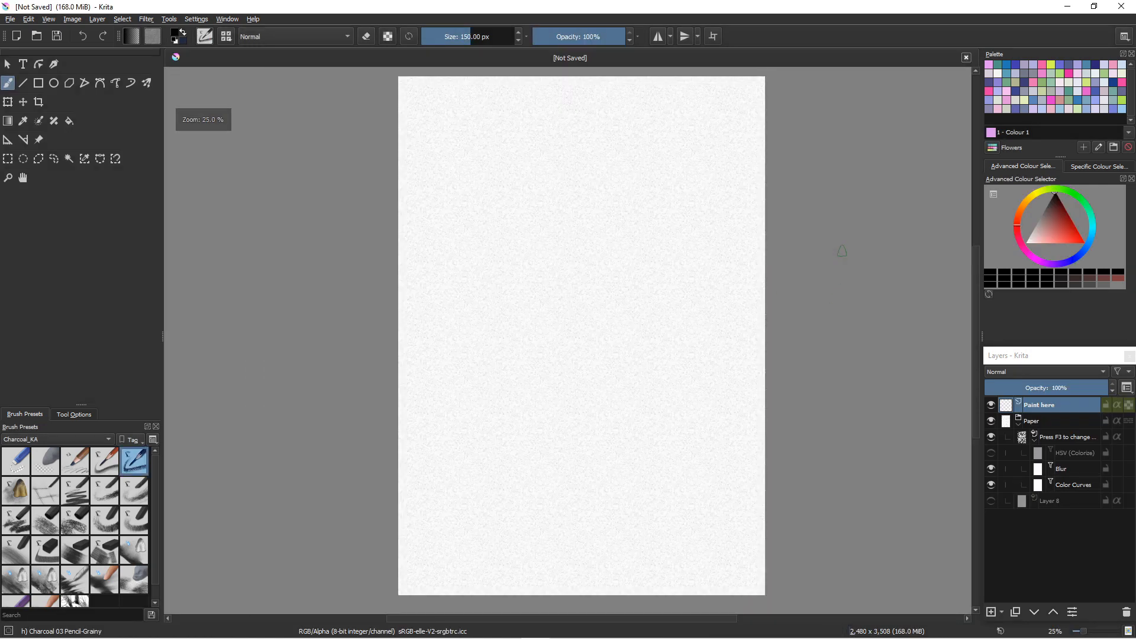
{"action": "scroll", "coordinate": [843, 251], "scroll_direction": "up", "scroll_amount": 3}
{"action": "scroll", "coordinate": [558, 246], "scroll_direction": "up", "scroll_amount": 3}
{"action": "scroll", "coordinate": [562, 246], "scroll_direction": "down", "scroll_amount": 5}
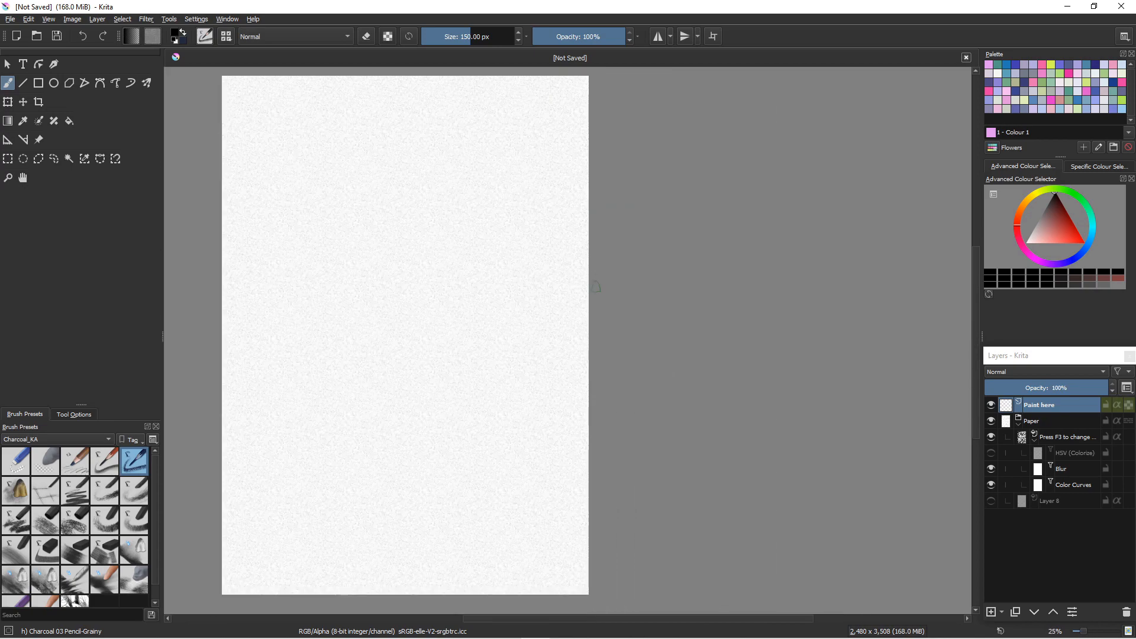
{"action": "scroll", "coordinate": [549, 271], "scroll_direction": "down", "scroll_amount": 1}
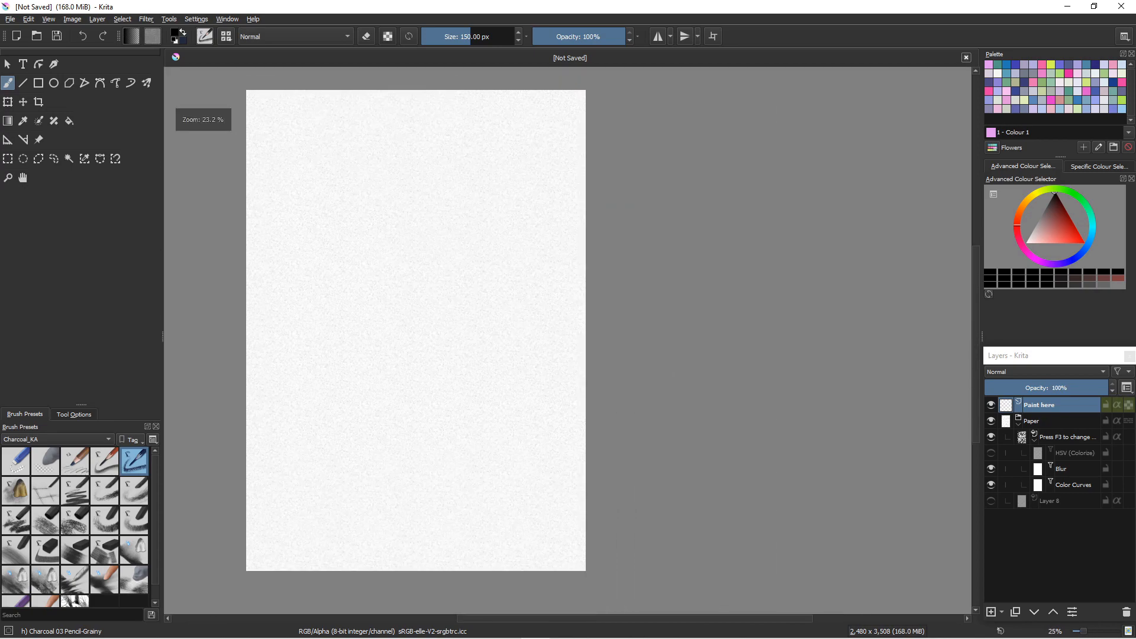
{"action": "left_click_drag", "start_coordinate": [548, 271], "coordinate": [679, 267]}
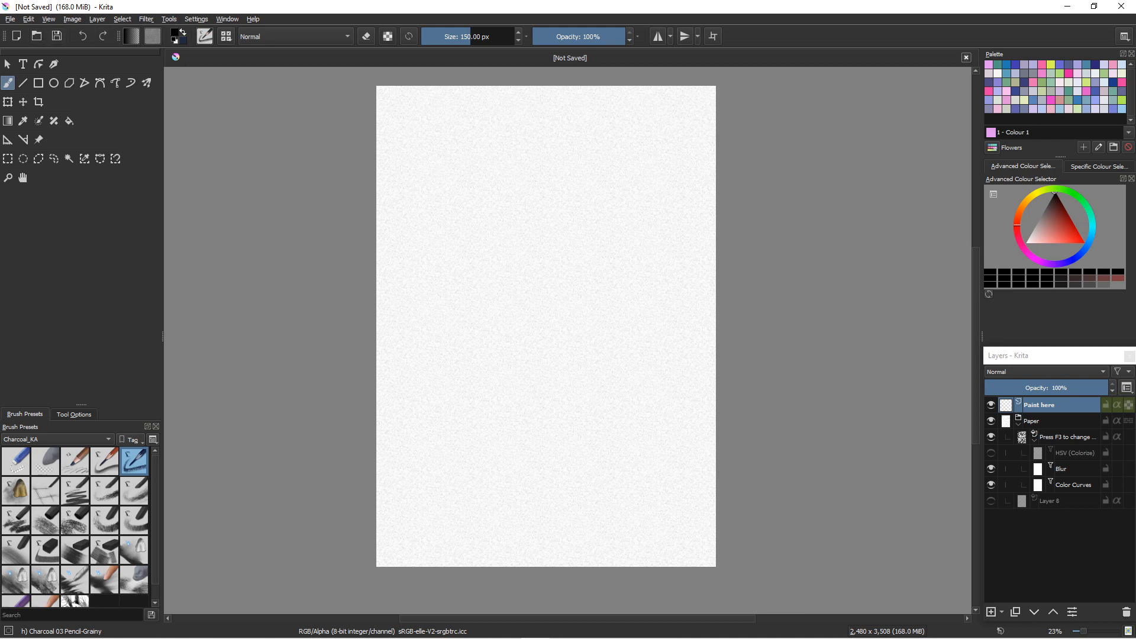
Add sheep-4673941_1920.jpg from the Sheep folder as a reference image and place it to the right of the page, level with its upper part
{"action": "left_click", "coordinate": [38, 140]}
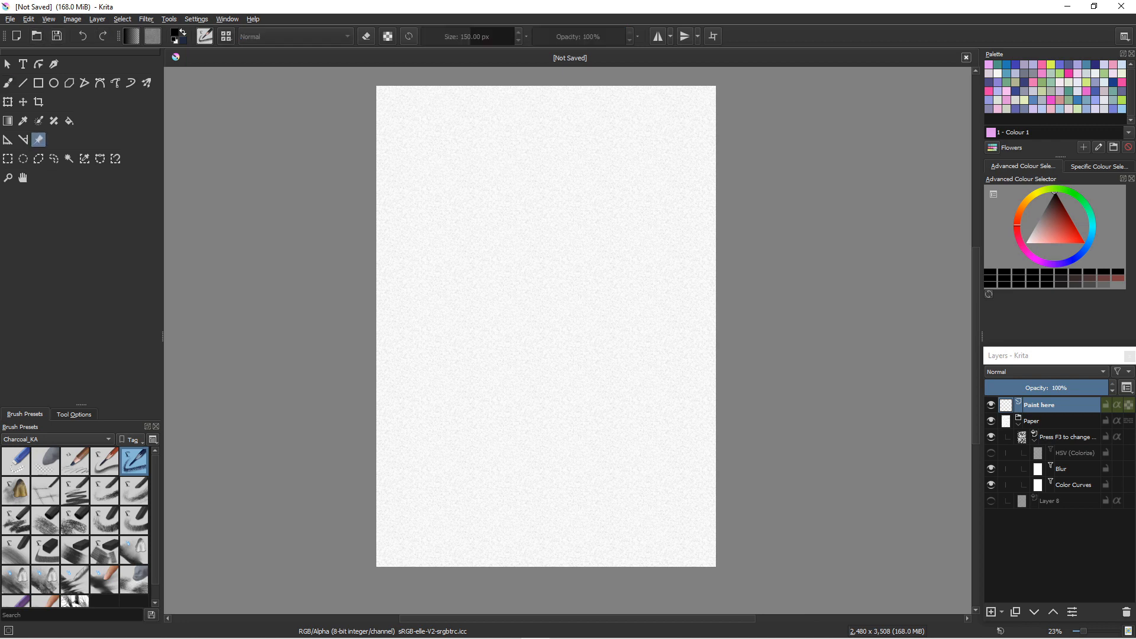
{"action": "left_click", "coordinate": [74, 414]}
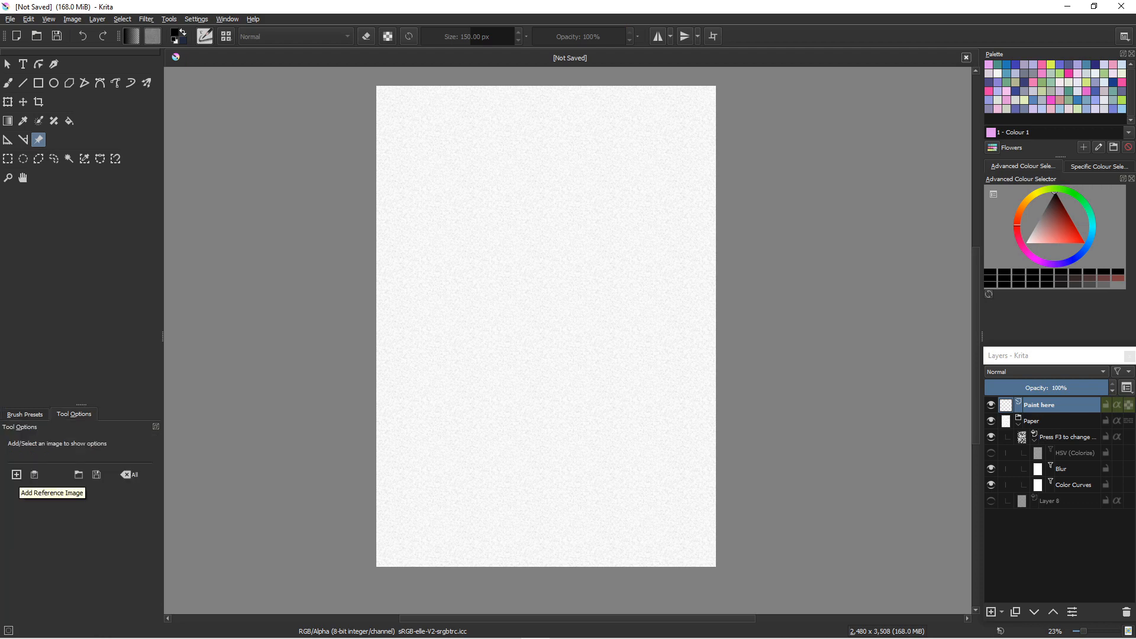
{"action": "left_click", "coordinate": [17, 475]}
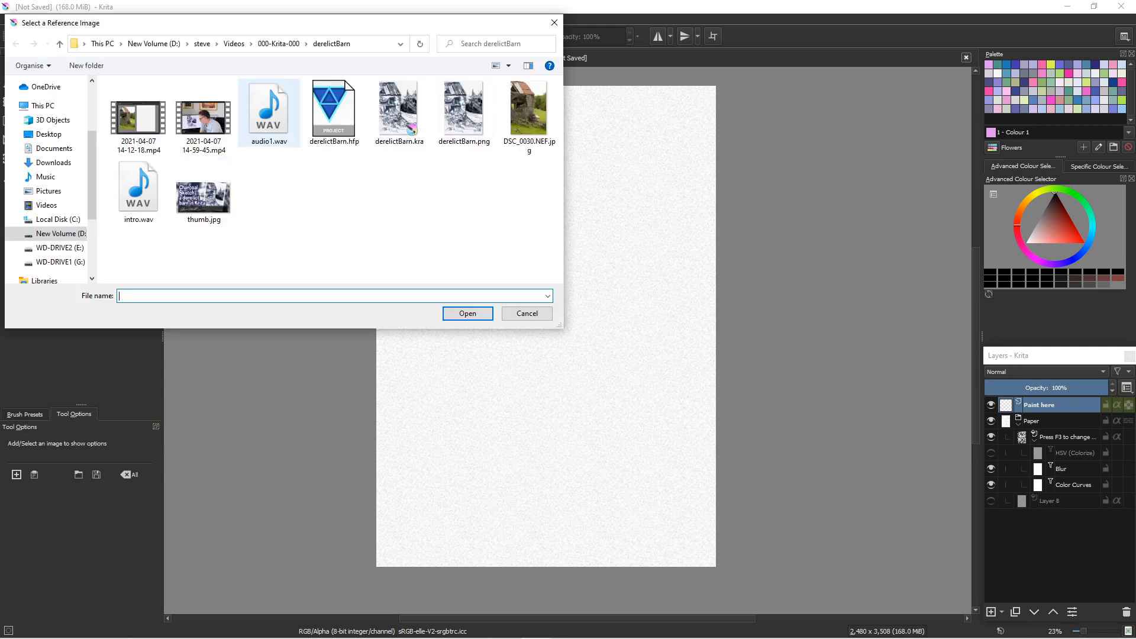
{"action": "left_click", "coordinate": [279, 44]}
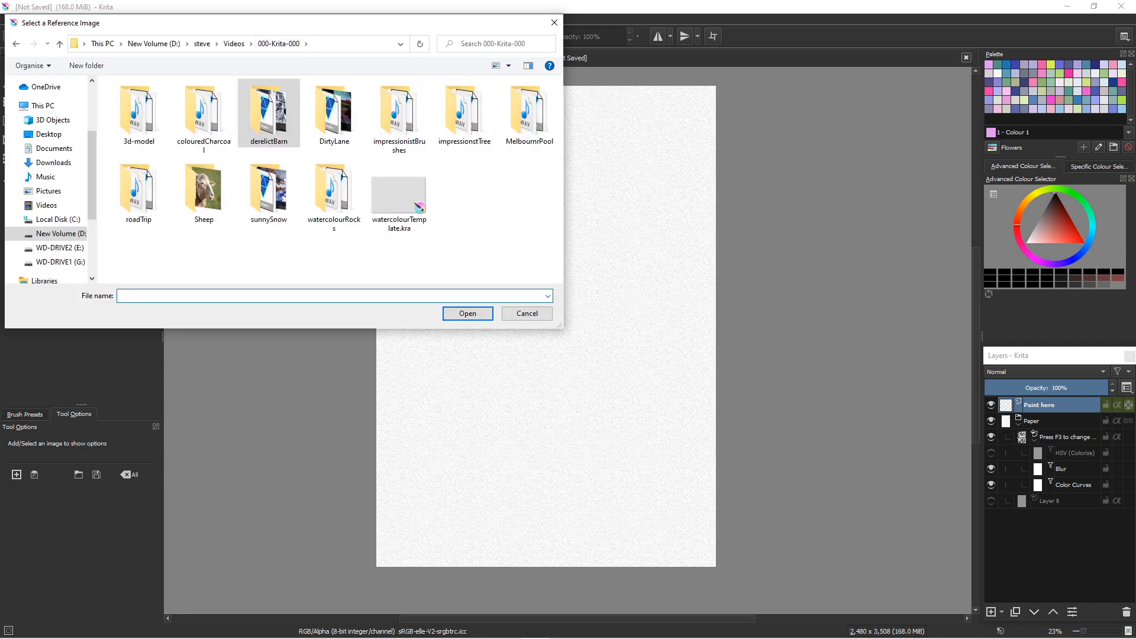
{"action": "double_click", "coordinate": [204, 191]}
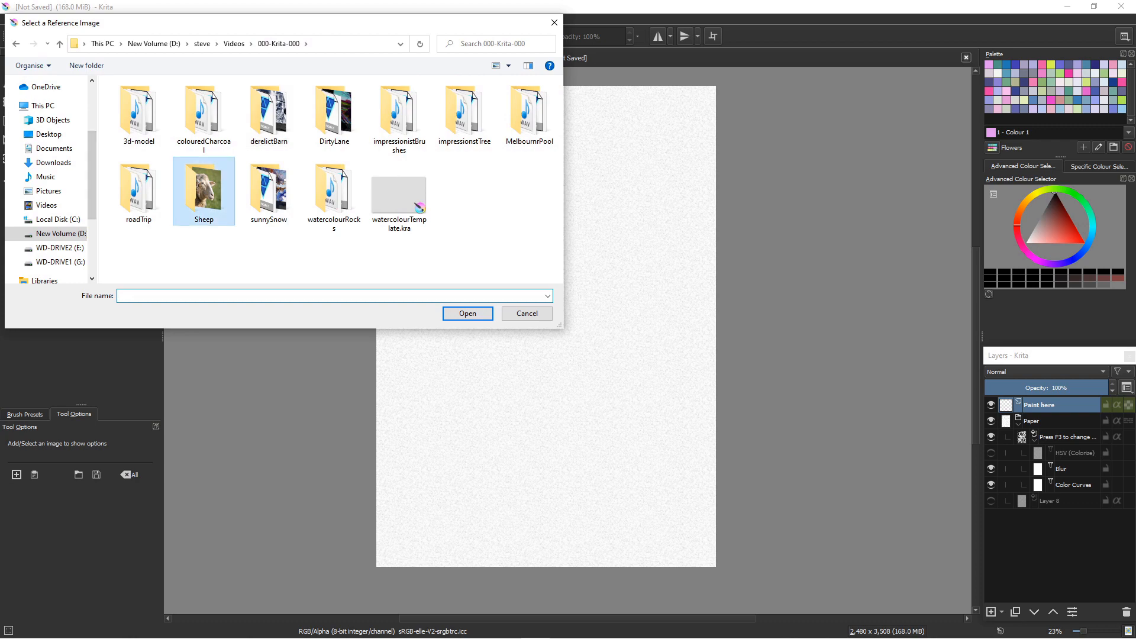
{"action": "left_click", "coordinate": [138, 116]}
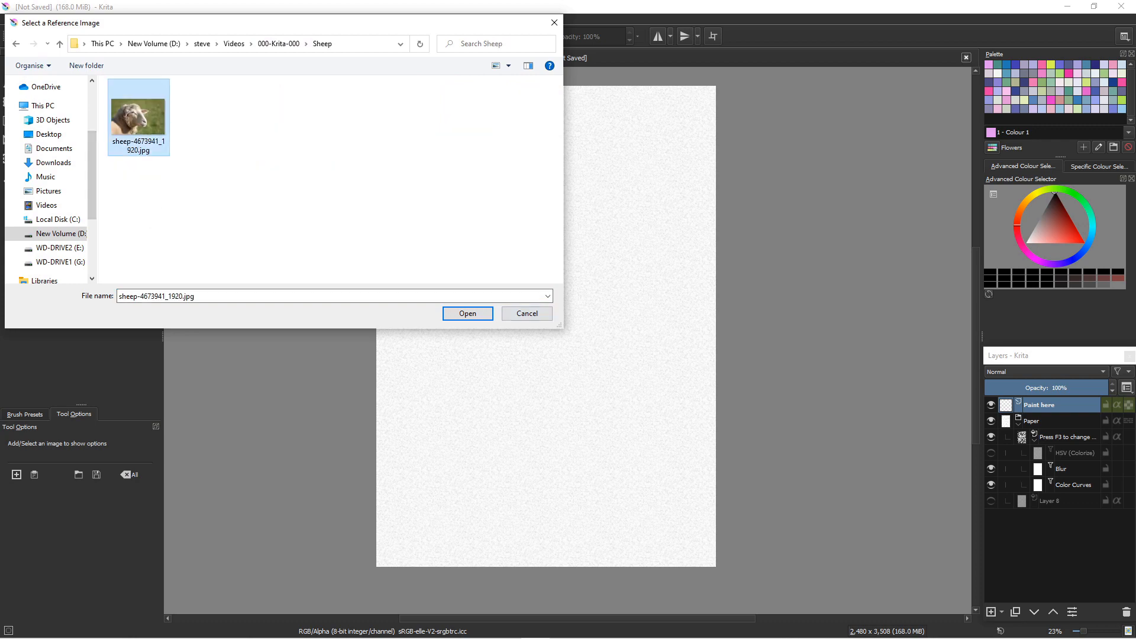
{"action": "left_click", "coordinate": [467, 313]}
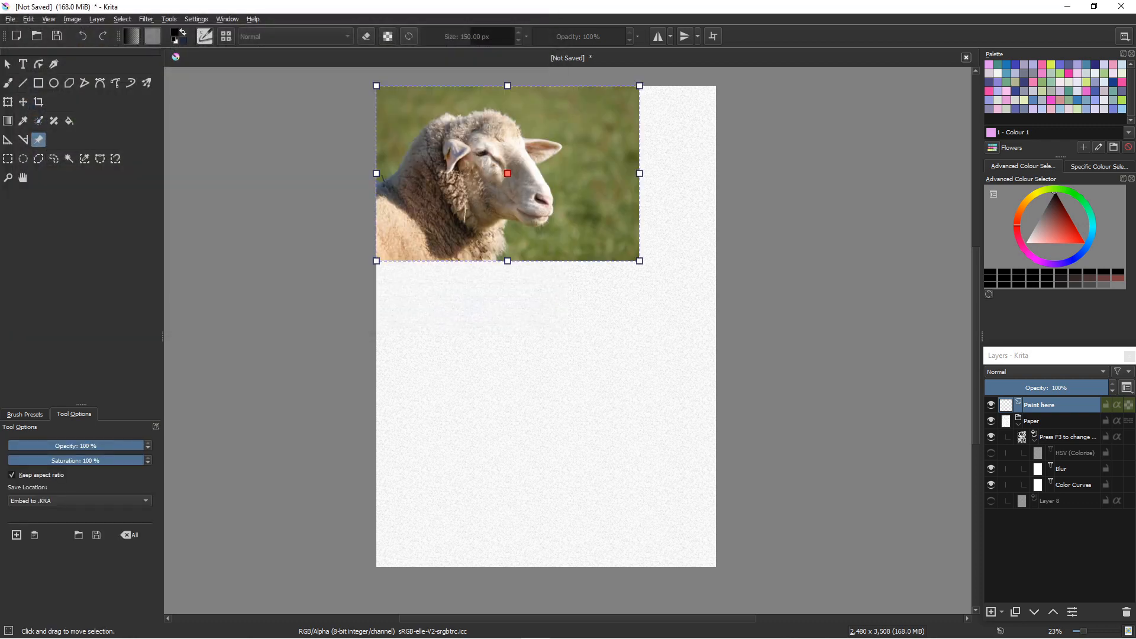
{"action": "left_click_drag", "start_coordinate": [508, 173], "coordinate": [898, 158]}
{"action": "key", "text": "Escape"}
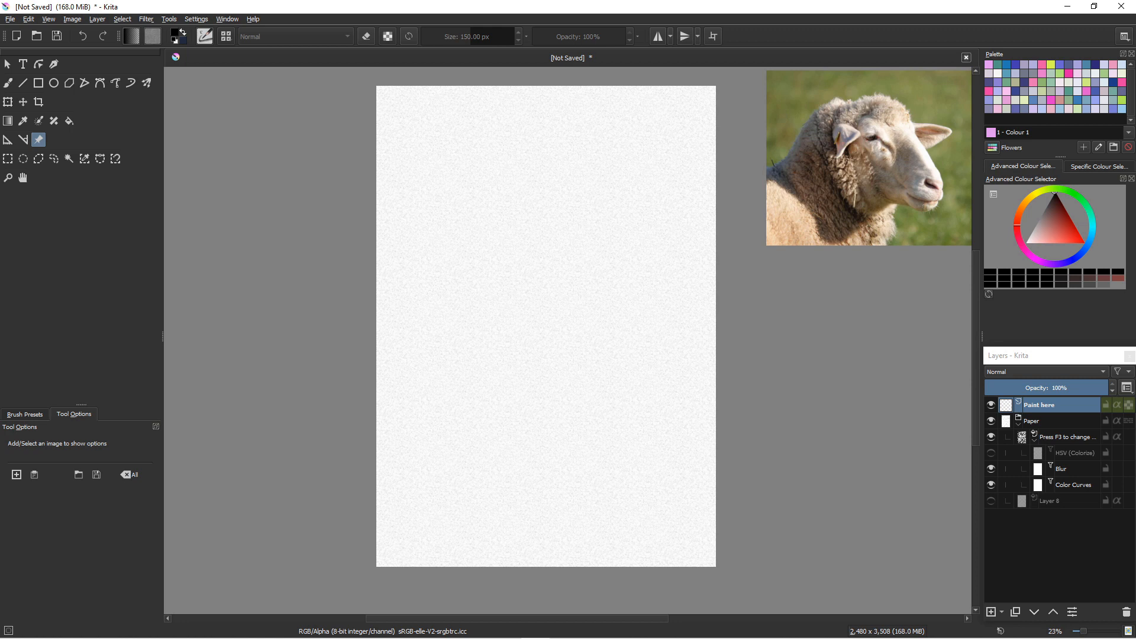
Crop the image to the upper part of the page at full width, about 2480 by 2406 px
{"action": "scroll", "coordinate": [591, 348], "scroll_direction": "up", "scroll_amount": 1}
{"action": "scroll", "coordinate": [591, 348], "scroll_direction": "down", "scroll_amount": 1}
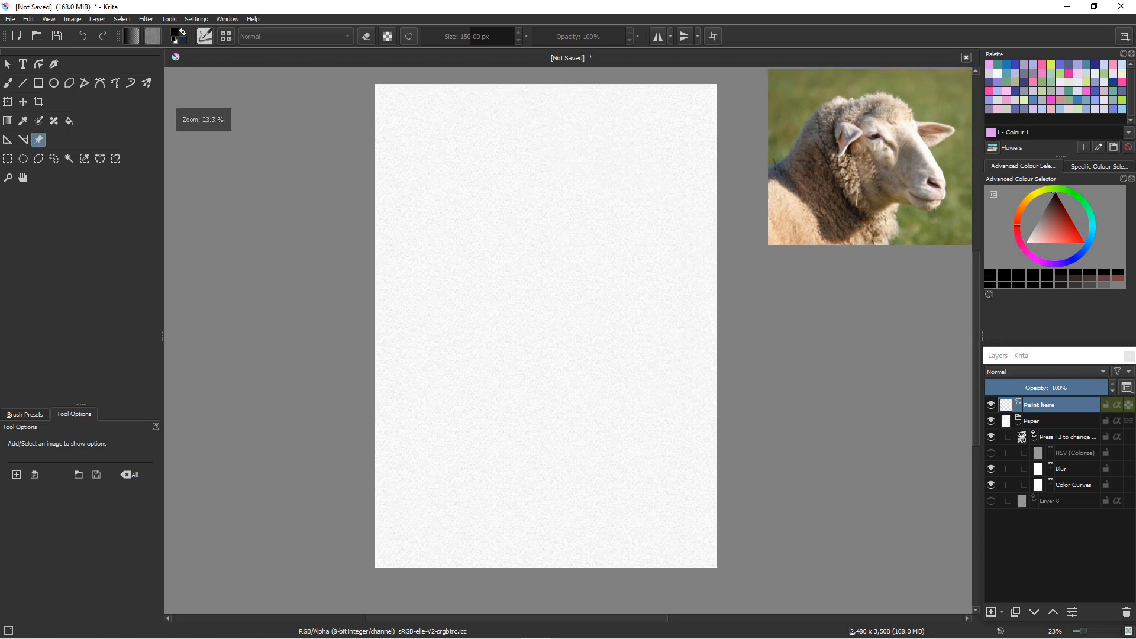
{"action": "scroll", "coordinate": [591, 349], "scroll_direction": "up", "scroll_amount": 2}
{"action": "left_click_drag", "start_coordinate": [591, 348], "coordinate": [507, 339]}
{"action": "scroll", "coordinate": [549, 341], "scroll_direction": "down", "scroll_amount": 1}
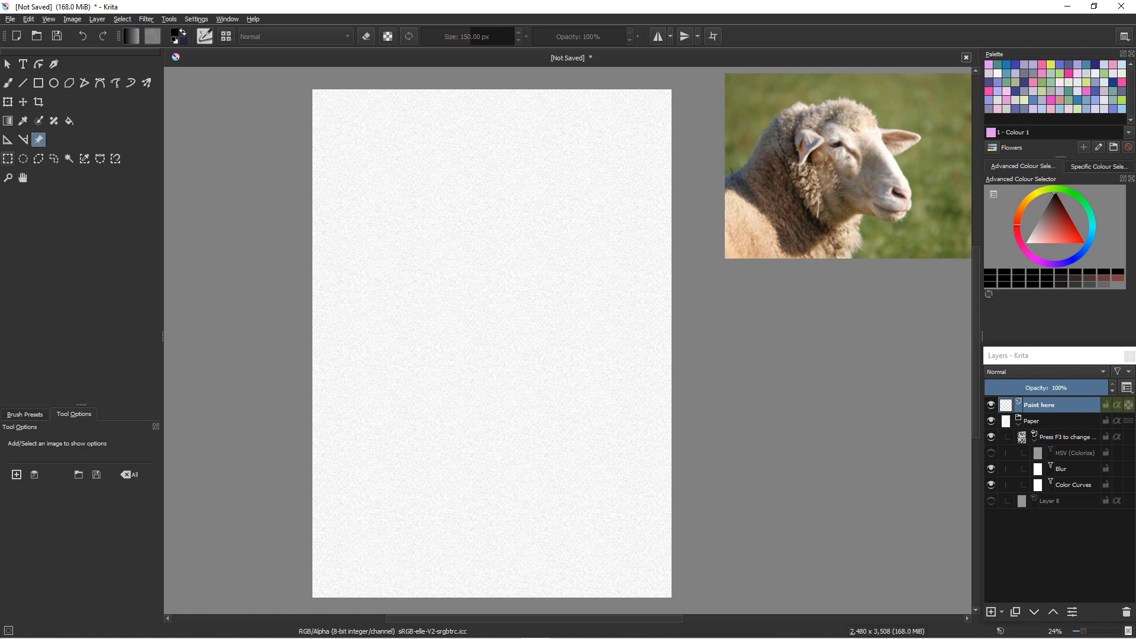
{"action": "left_click", "coordinate": [8, 102]}
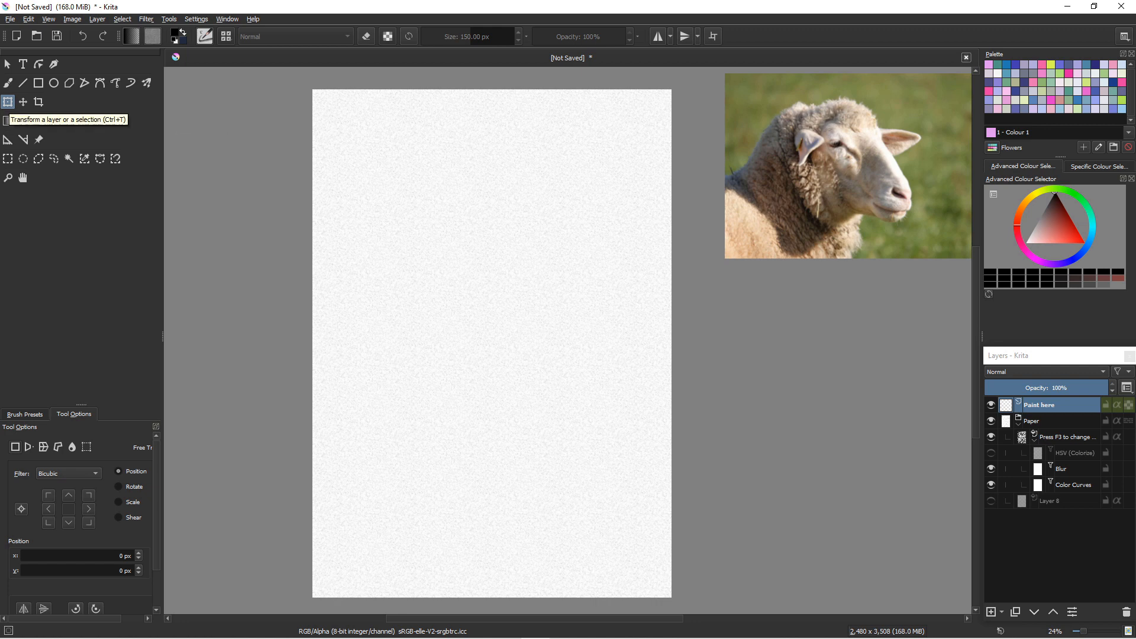
{"action": "left_click", "coordinate": [38, 102]}
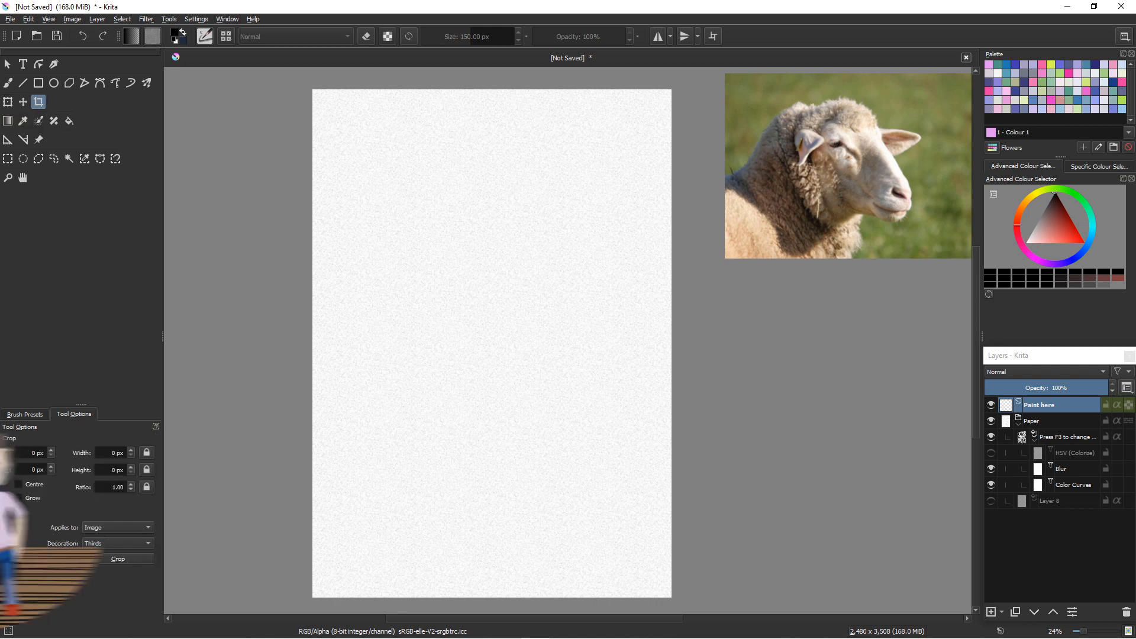
{"action": "left_click_drag", "start_coordinate": [312, 90], "coordinate": [672, 438]}
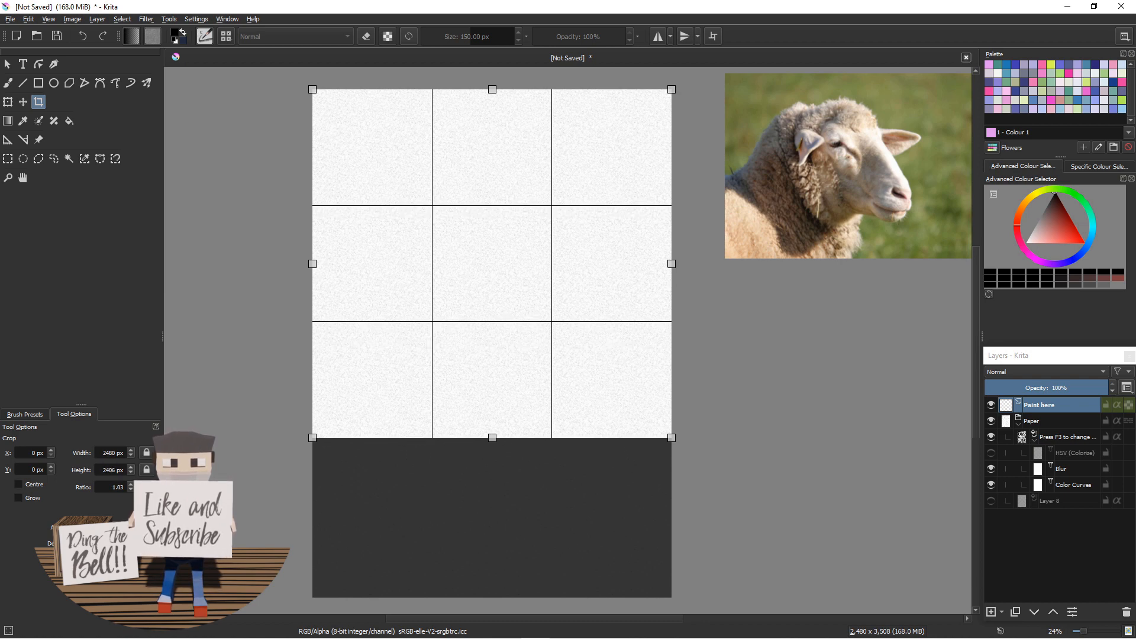
{"action": "key", "text": "Escape"}
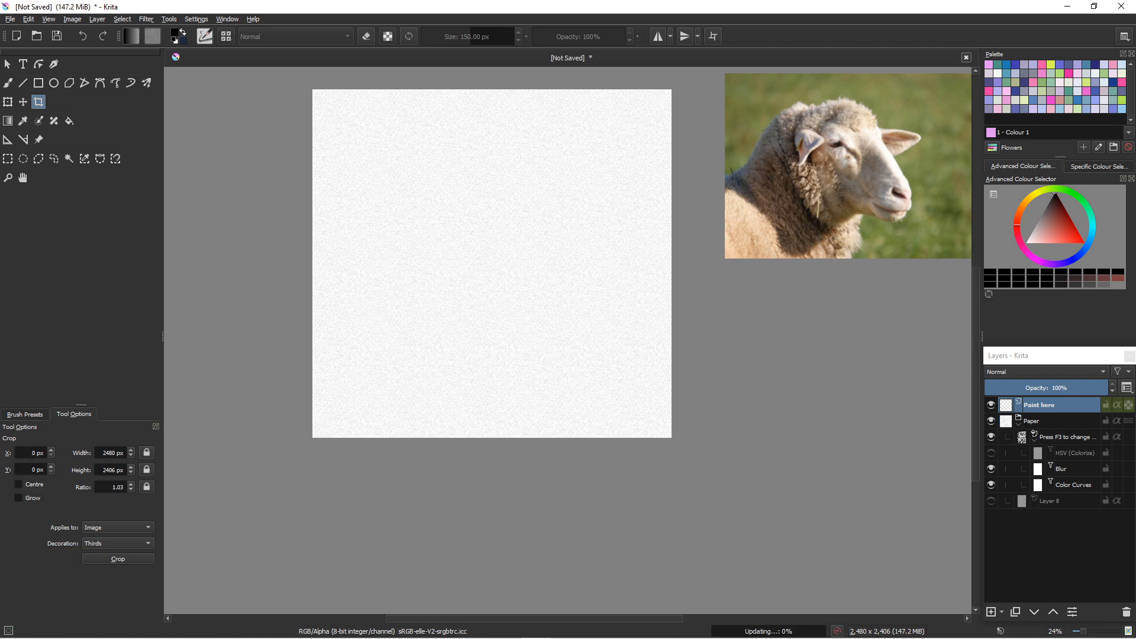
Move the sheep reference image right beside the canvas's right edge so that the whole head is in view
{"action": "left_click", "coordinate": [8, 83]}
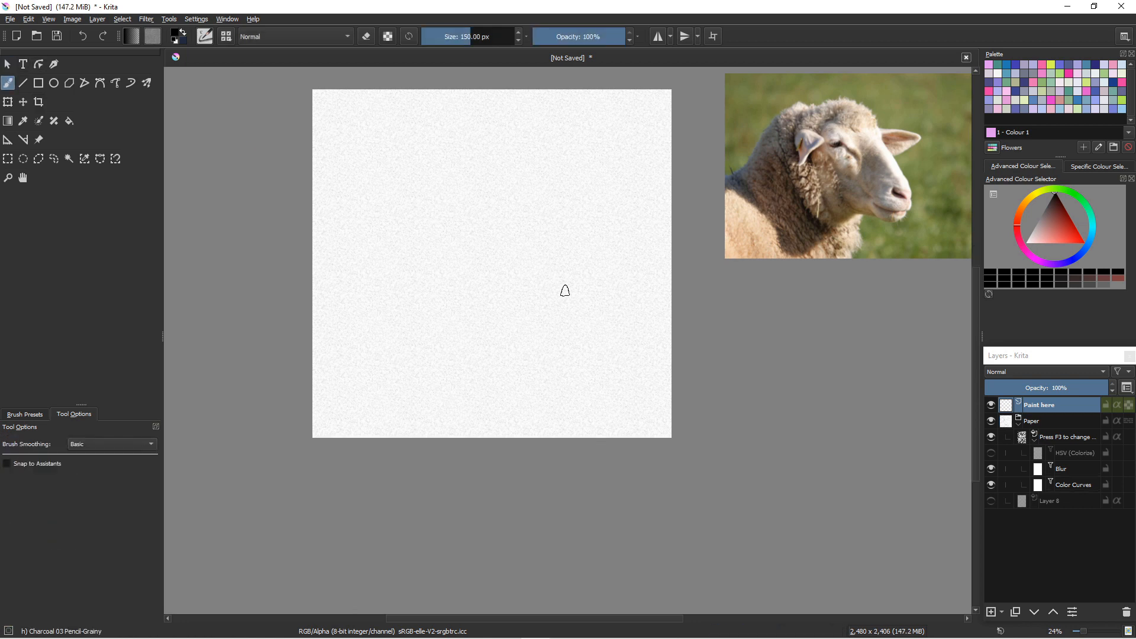
{"action": "scroll", "coordinate": [563, 286], "scroll_direction": "down", "scroll_amount": 4}
{"action": "scroll", "coordinate": [556, 213], "scroll_direction": "up", "scroll_amount": 3}
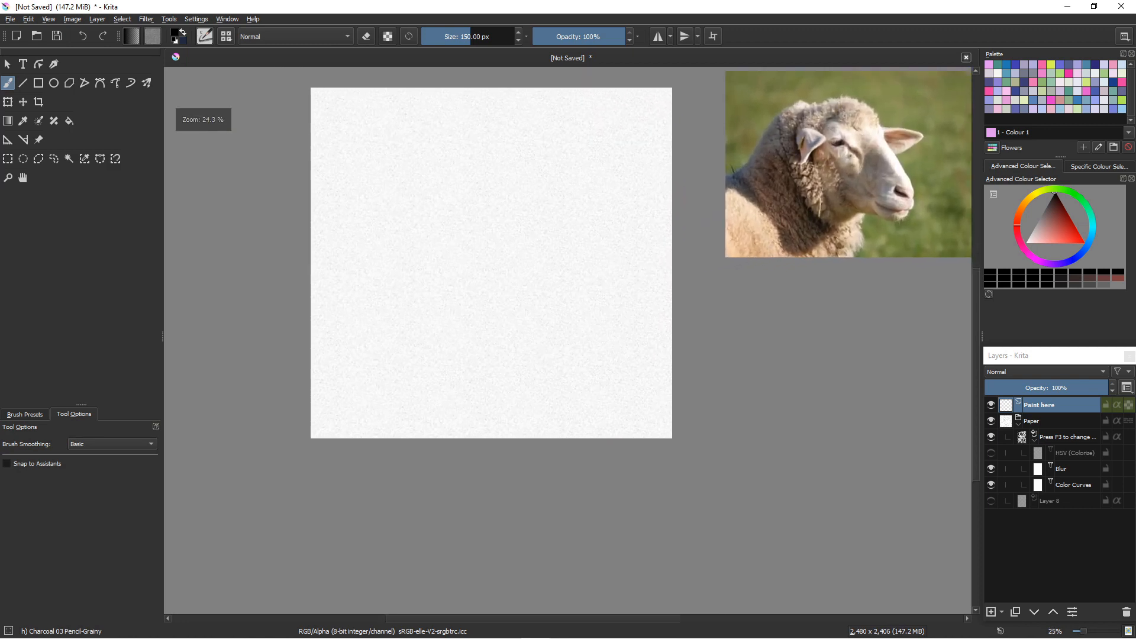
{"action": "scroll", "coordinate": [520, 389], "scroll_direction": "up", "scroll_amount": 2}
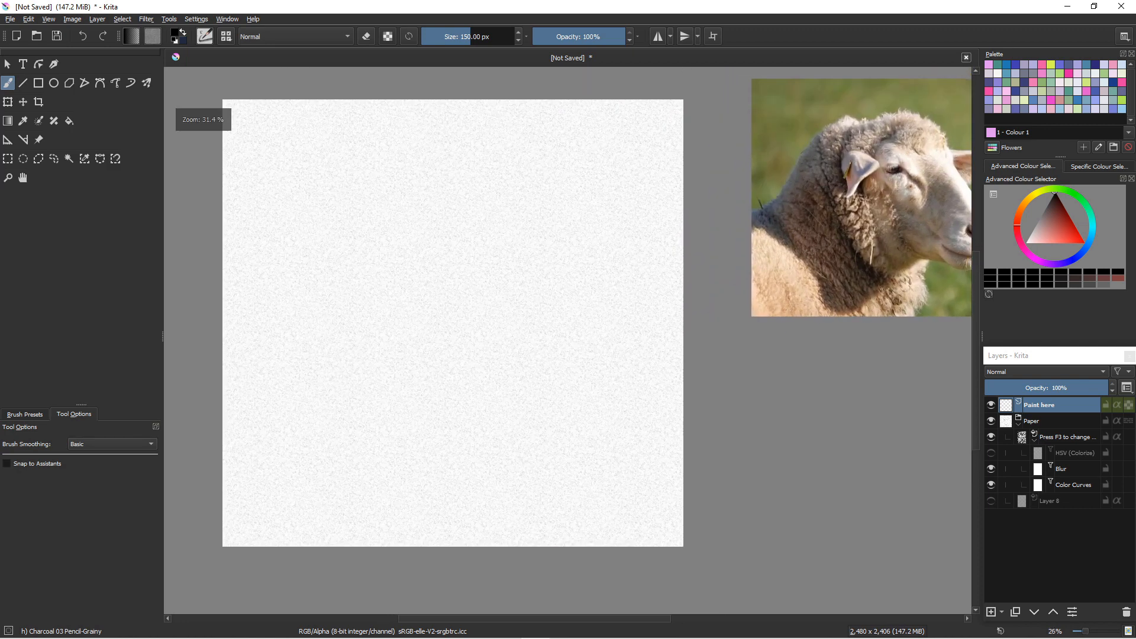
{"action": "left_click_drag", "start_coordinate": [519, 389], "coordinate": [504, 416]}
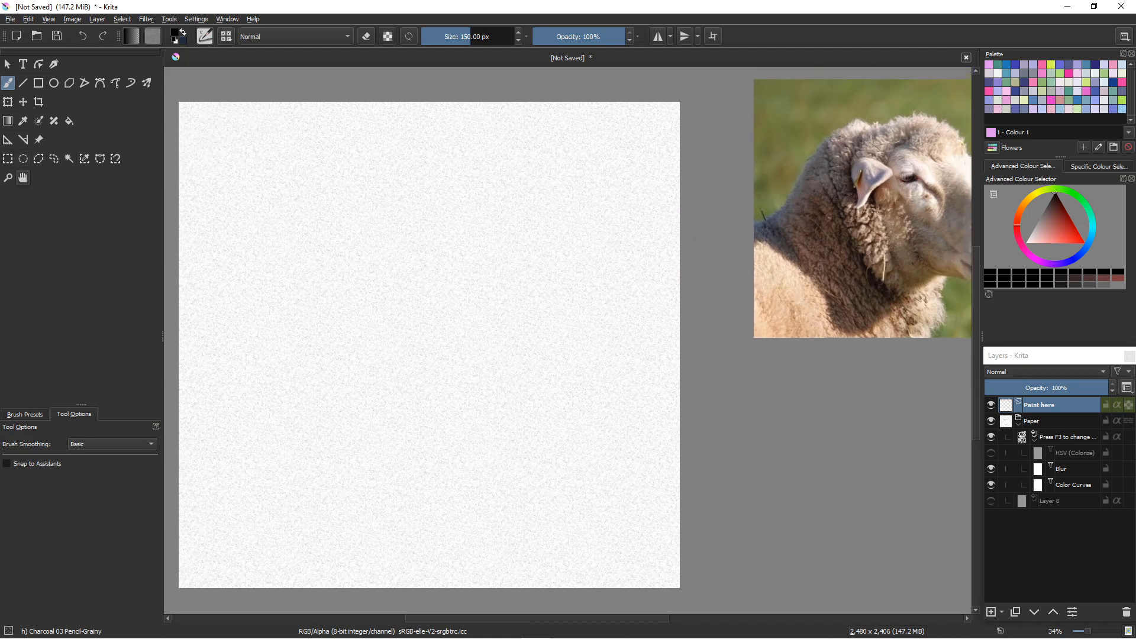
{"action": "left_click", "coordinate": [38, 140]}
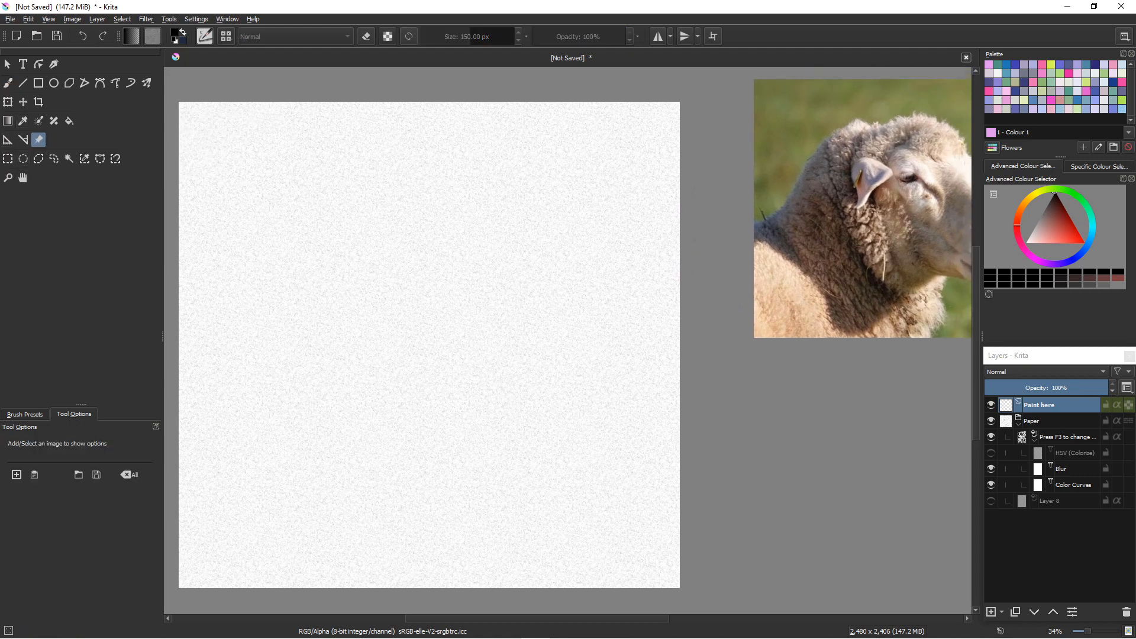
{"action": "left_click", "coordinate": [863, 208]}
{"action": "left_click_drag", "start_coordinate": [863, 208], "coordinate": [795, 233]}
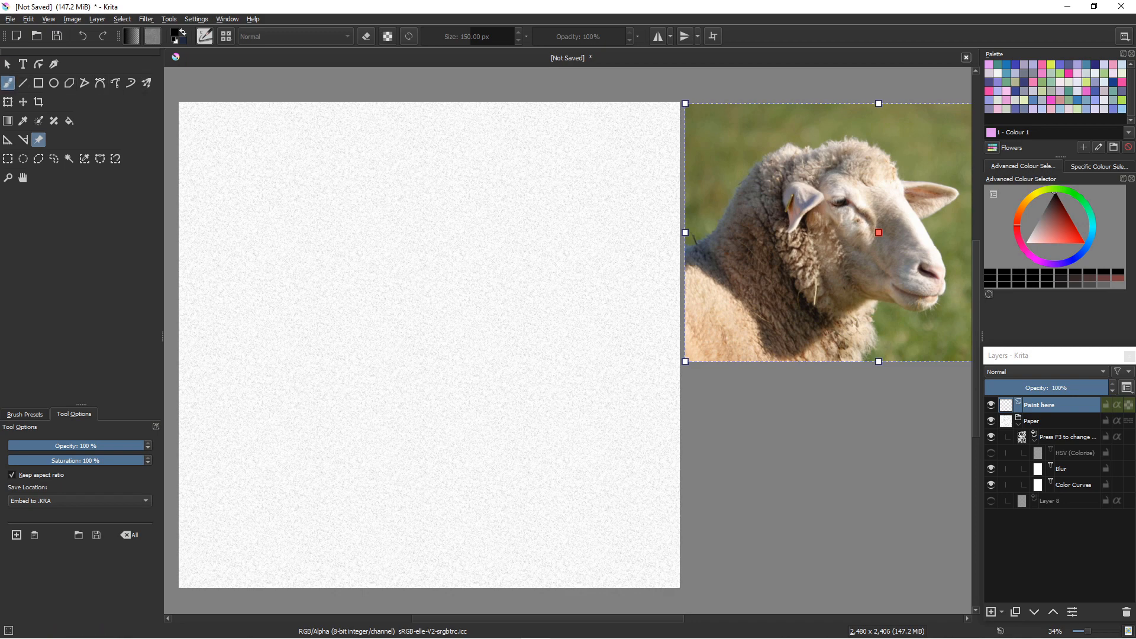
Activate the freehand brush and filter the brush presets by the Ink tag
{"action": "left_click", "coordinate": [8, 83]}
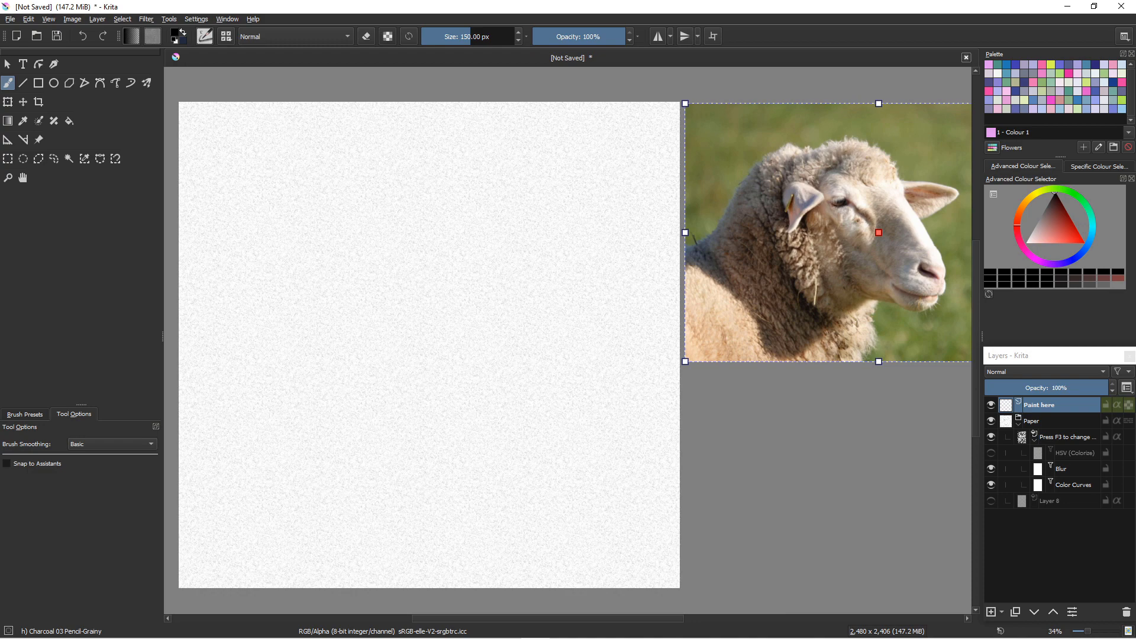
{"action": "left_click", "coordinate": [25, 414]}
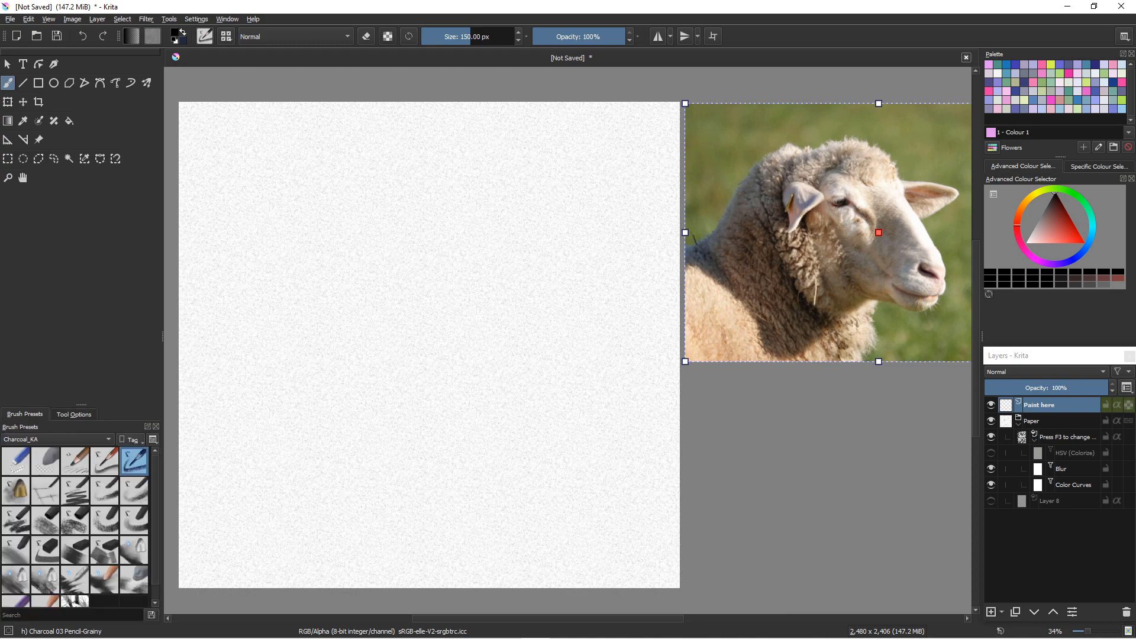
{"action": "scroll", "coordinate": [75, 527], "scroll_direction": "down", "scroll_amount": 1}
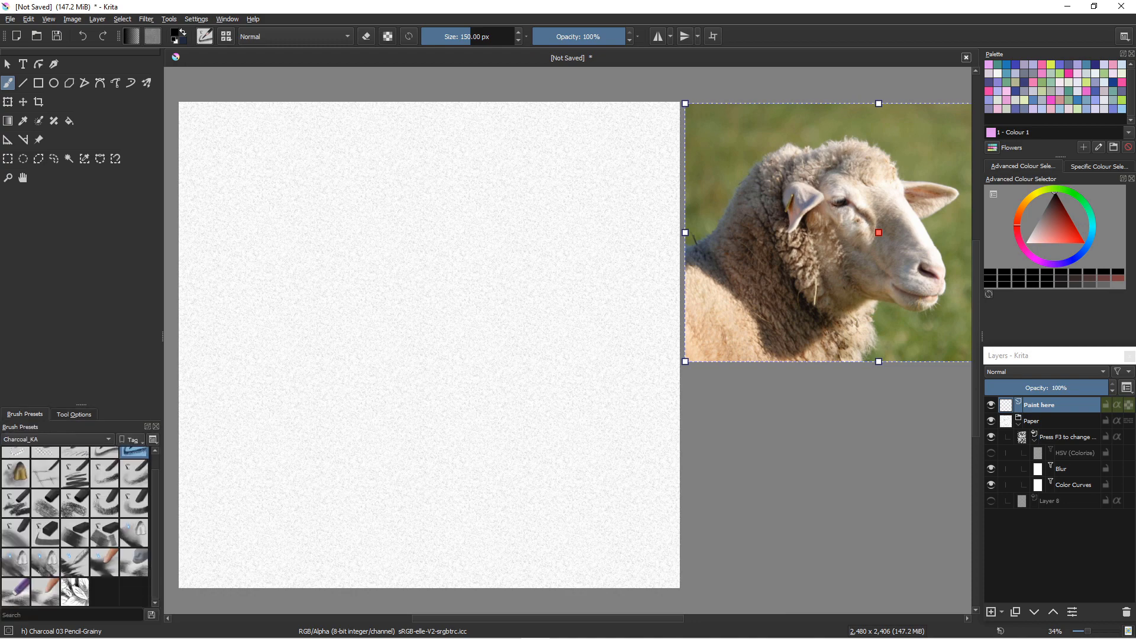
{"action": "scroll", "coordinate": [76, 527], "scroll_direction": "up", "scroll_amount": 1}
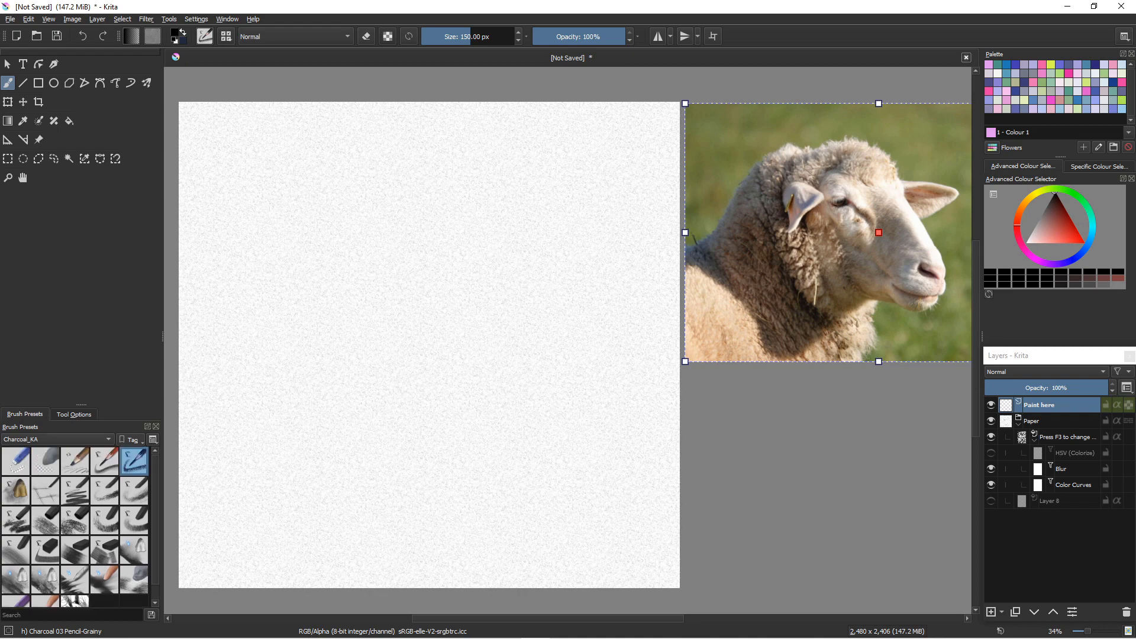
{"action": "left_click", "coordinate": [58, 439]}
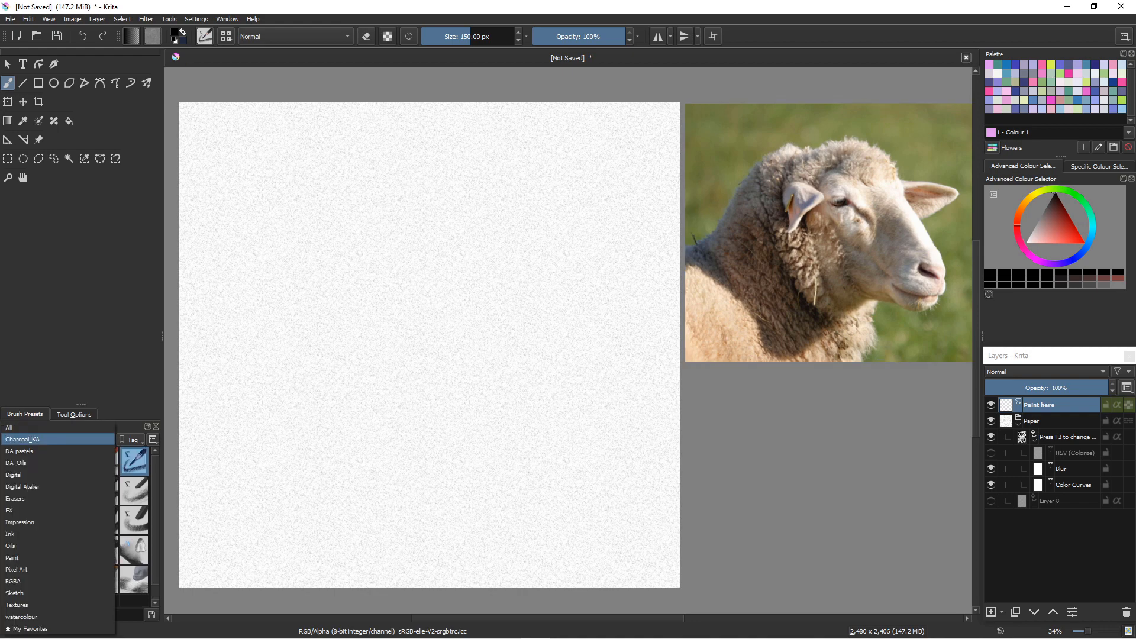
{"action": "left_click", "coordinate": [58, 534]}
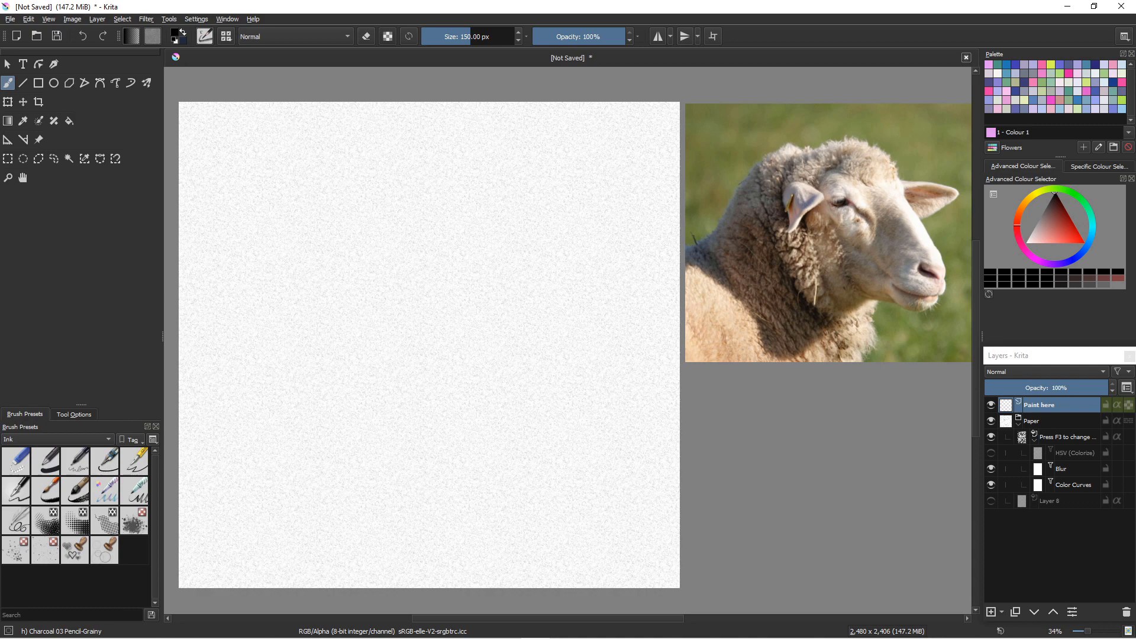
Choose the Ink-8 Sumi-e brush at 60 px, test it with scribbles on the Paint here layer and clear them
{"action": "left_click", "coordinate": [76, 491]}
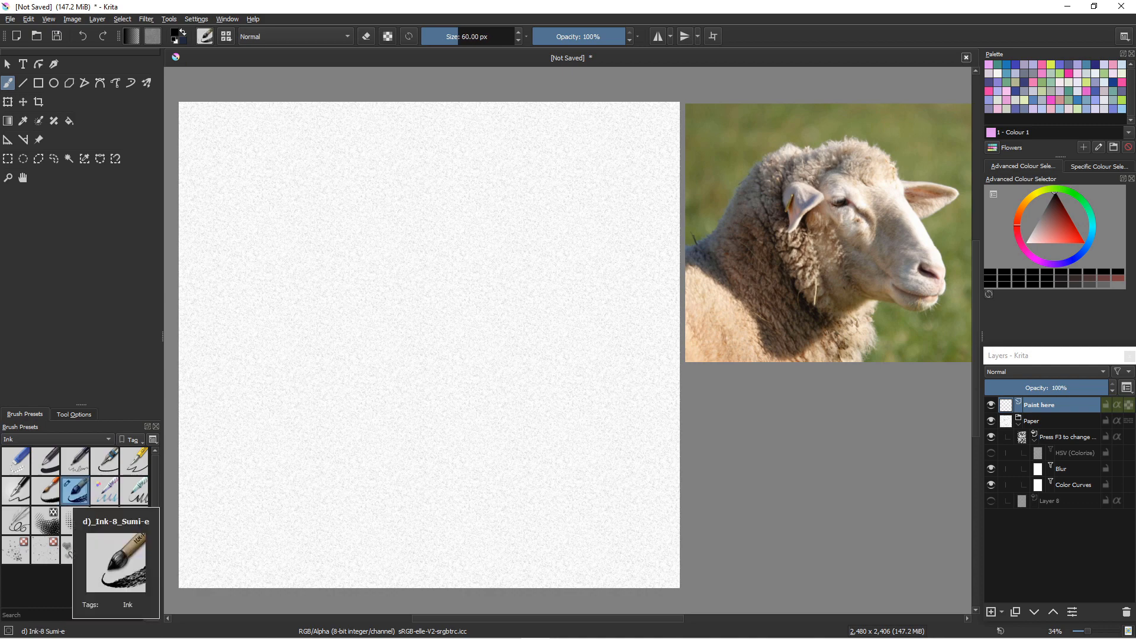
{"action": "mouse_move", "coordinate": [453, 198]}
{"action": "left_mouse_down"}
{"action": "mouse_move", "coordinate": [498, 238]}
{"action": "mouse_move", "coordinate": [471, 237]}
{"action": "mouse_move", "coordinate": [467, 280]}
{"action": "mouse_move", "coordinate": [488, 322]}
{"action": "mouse_move", "coordinate": [422, 306]}
{"action": "left_mouse_up"}
{"action": "mouse_move", "coordinate": [373, 229]}
{"action": "left_mouse_down"}
{"action": "mouse_move", "coordinate": [387, 269]}
{"action": "mouse_move", "coordinate": [371, 346]}
{"action": "mouse_move", "coordinate": [339, 383]}
{"action": "left_mouse_up"}
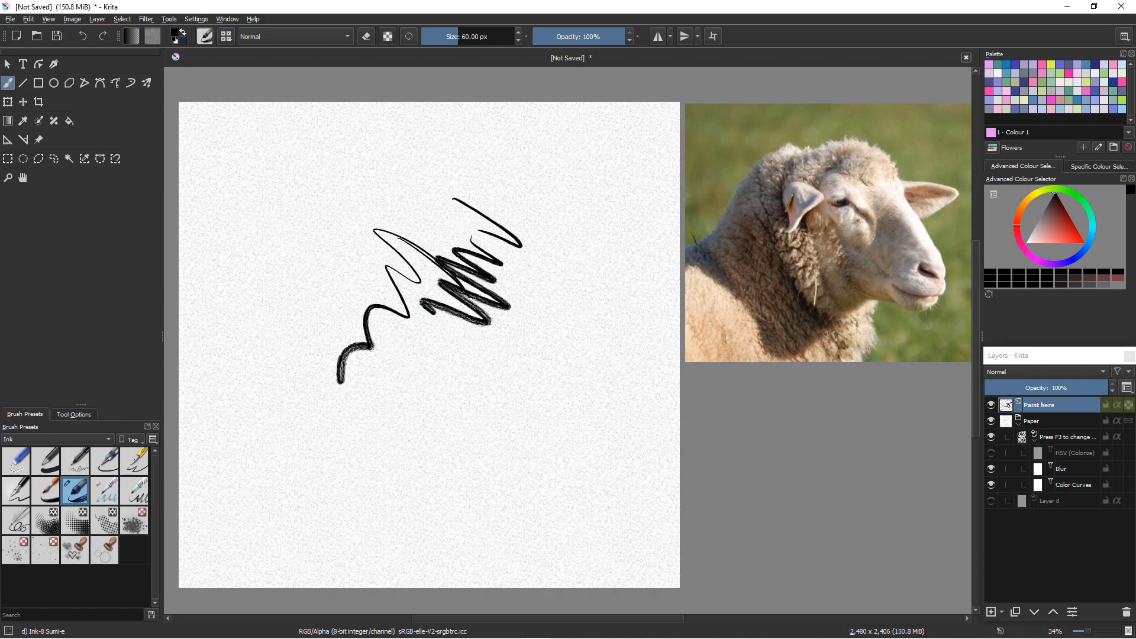
{"action": "key", "text": "Delete"}
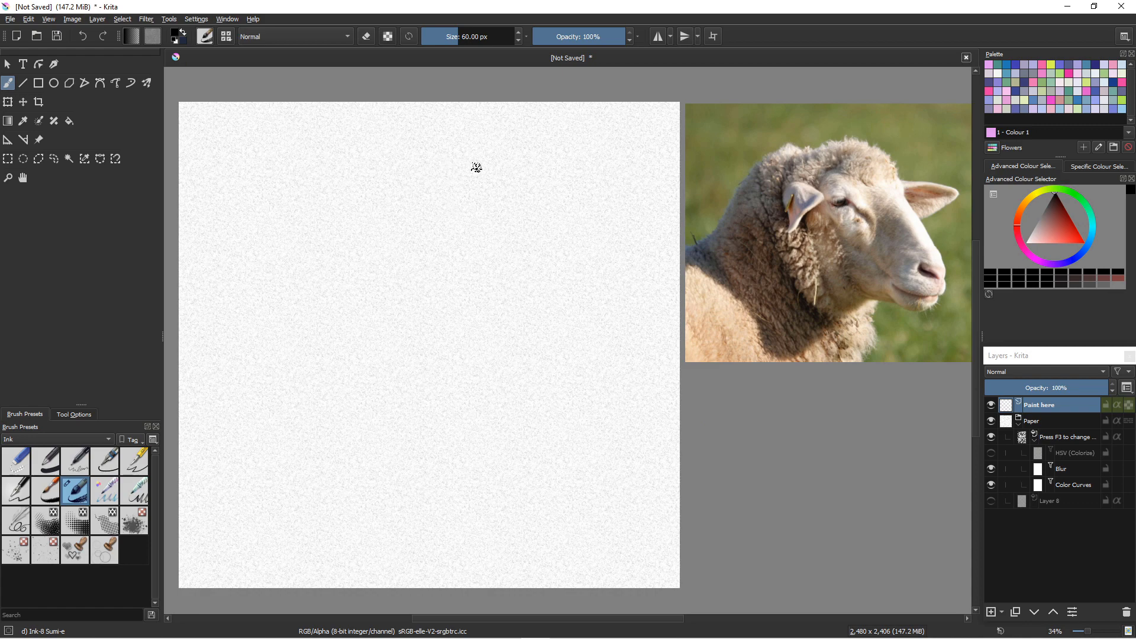
Sketch the sheep's face profile in short strokes from the forehead down the nose and around the muzzle to the chin
{"action": "mouse_move", "coordinate": [475, 172]}
{"action": "left_mouse_down"}
{"action": "mouse_move", "coordinate": [490, 176]}
{"action": "mouse_move", "coordinate": [515, 251]}
{"action": "mouse_move", "coordinate": [554, 300]}
{"action": "left_mouse_up"}
{"action": "mouse_move", "coordinate": [525, 262]}
{"action": "left_mouse_down"}
{"action": "mouse_move", "coordinate": [558, 301]}
{"action": "mouse_move", "coordinate": [584, 378]}
{"action": "mouse_move", "coordinate": [565, 314]}
{"action": "mouse_move", "coordinate": [576, 329]}
{"action": "mouse_move", "coordinate": [542, 284]}
{"action": "mouse_move", "coordinate": [576, 327]}
{"action": "mouse_move", "coordinate": [580, 353]}
{"action": "mouse_move", "coordinate": [569, 325]}
{"action": "mouse_move", "coordinate": [587, 344]}
{"action": "mouse_move", "coordinate": [584, 373]}
{"action": "left_mouse_up"}
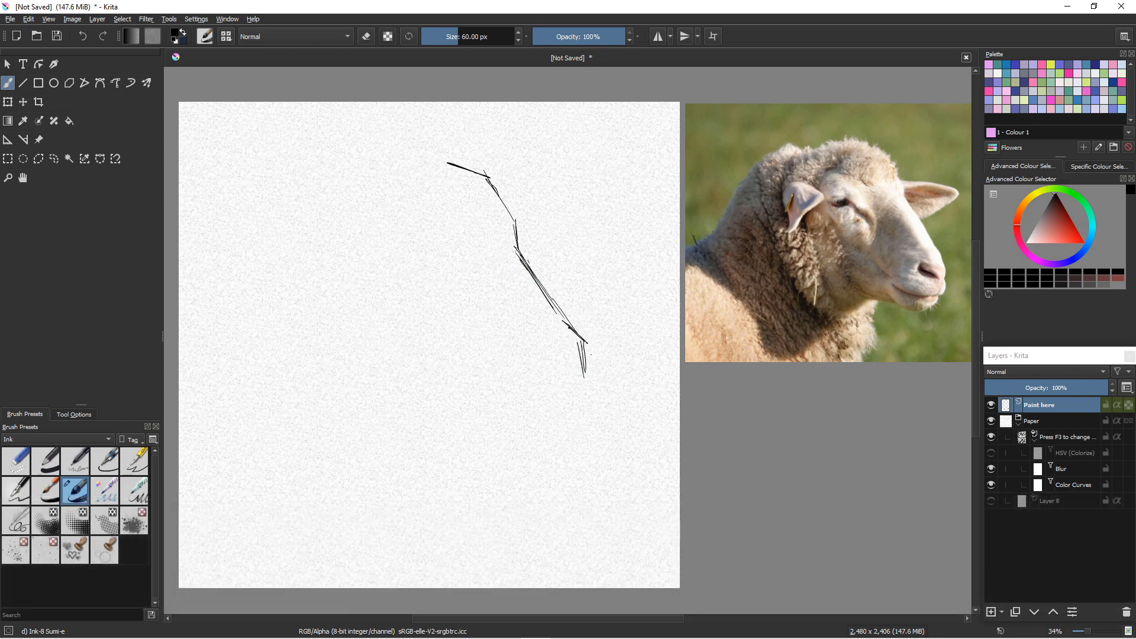
{"action": "mouse_move", "coordinate": [584, 373]}
{"action": "left_mouse_down"}
{"action": "mouse_move", "coordinate": [575, 413]}
{"action": "mouse_move", "coordinate": [516, 426]}
{"action": "left_mouse_up"}
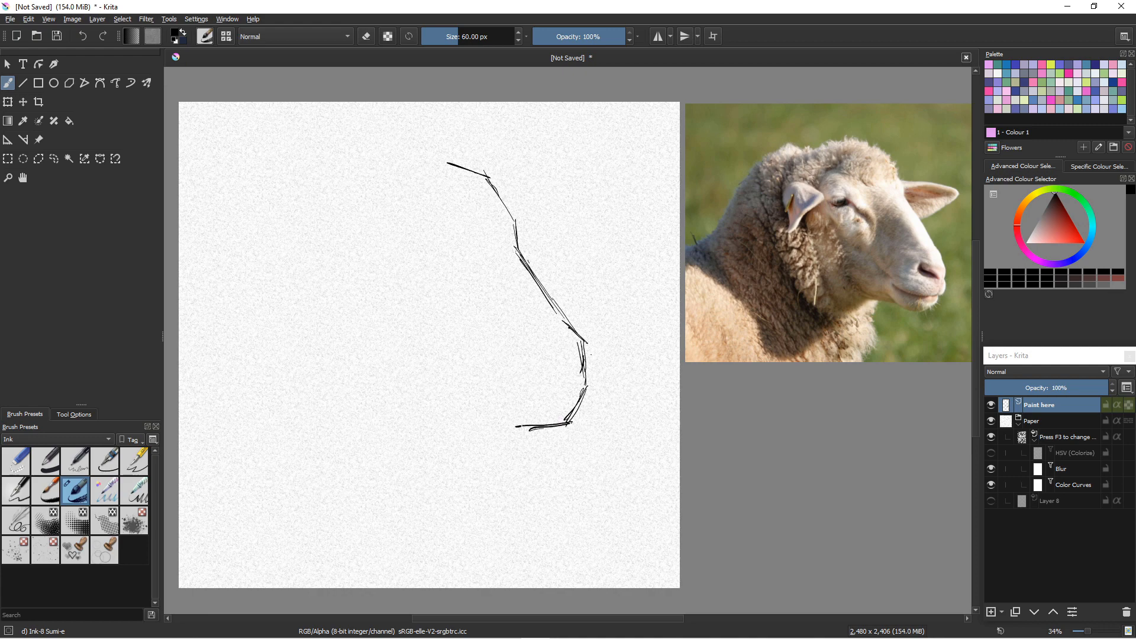
{"action": "mouse_move", "coordinate": [492, 388]}
{"action": "left_mouse_down"}
{"action": "mouse_move", "coordinate": [521, 427]}
{"action": "mouse_move", "coordinate": [490, 393]}
{"action": "mouse_move", "coordinate": [516, 415]}
{"action": "mouse_move", "coordinate": [471, 431]}
{"action": "left_mouse_up"}
Sketch the crown of the head as an arc running back from the forehead and reinforce the forehead line
{"action": "mouse_move", "coordinate": [473, 168]}
{"action": "left_mouse_down"}
{"action": "mouse_move", "coordinate": [407, 160]}
{"action": "mouse_move", "coordinate": [357, 183]}
{"action": "left_mouse_up"}
{"action": "left_click_drag", "start_coordinate": [419, 150], "coordinate": [342, 189]}
{"action": "left_click_drag", "start_coordinate": [416, 158], "coordinate": [464, 164]}
{"action": "mouse_move", "coordinate": [393, 163]}
{"action": "left_mouse_down"}
{"action": "mouse_move", "coordinate": [447, 162]}
{"action": "mouse_move", "coordinate": [511, 218]}
{"action": "left_mouse_up"}
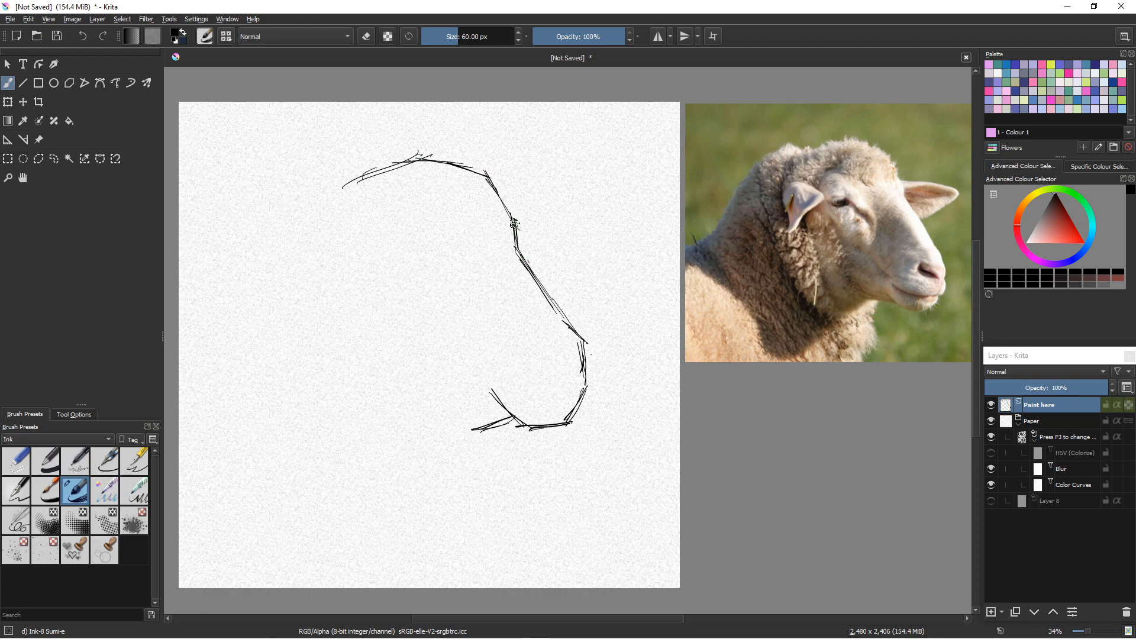
Sketch the far ear as a pointed shape extending outward from the forehead over the nose bridge
{"action": "mouse_move", "coordinate": [511, 215]}
{"action": "left_mouse_down"}
{"action": "mouse_move", "coordinate": [562, 235]}
{"action": "mouse_move", "coordinate": [571, 223]}
{"action": "mouse_move", "coordinate": [590, 231]}
{"action": "left_mouse_up"}
{"action": "mouse_move", "coordinate": [511, 218]}
{"action": "left_mouse_down"}
{"action": "mouse_move", "coordinate": [574, 218]}
{"action": "mouse_move", "coordinate": [588, 238]}
{"action": "mouse_move", "coordinate": [596, 233]}
{"action": "mouse_move", "coordinate": [537, 271]}
{"action": "left_mouse_up"}
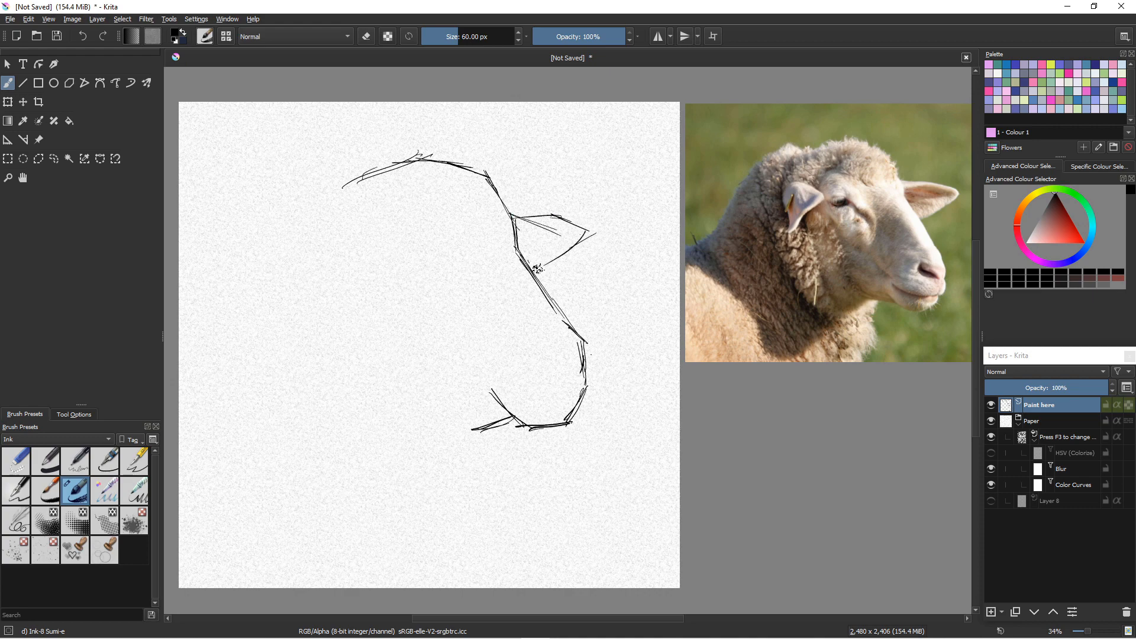
{"action": "left_click_drag", "start_coordinate": [604, 239], "coordinate": [527, 273]}
{"action": "left_click_drag", "start_coordinate": [608, 239], "coordinate": [547, 210]}
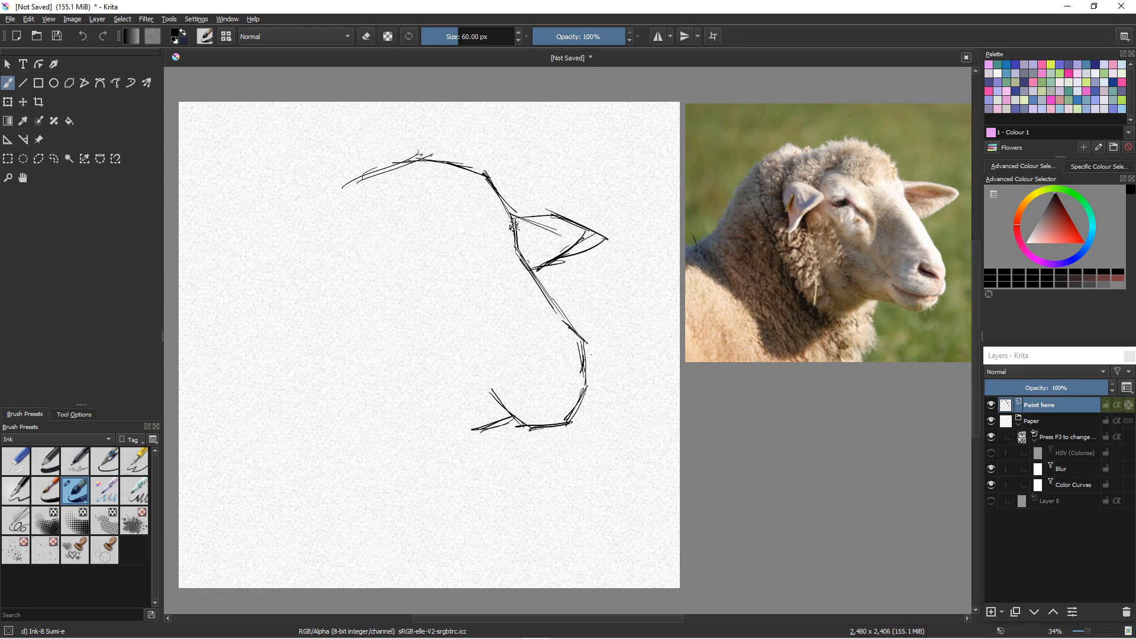
Strengthen the nose bridge below the far ear and erase the stray lines along it and inside the ear
{"action": "mouse_move", "coordinate": [519, 223]}
{"action": "left_mouse_down"}
{"action": "mouse_move", "coordinate": [526, 253]}
{"action": "mouse_move", "coordinate": [516, 244]}
{"action": "mouse_move", "coordinate": [554, 292]}
{"action": "mouse_move", "coordinate": [514, 234]}
{"action": "mouse_move", "coordinate": [570, 328]}
{"action": "left_mouse_up"}
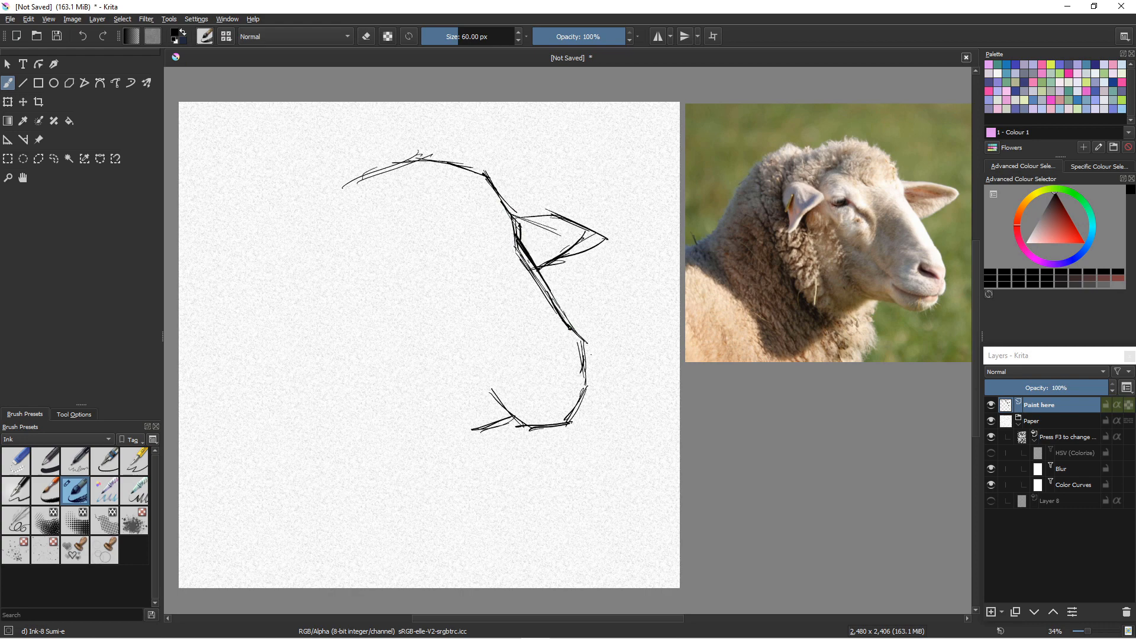
{"action": "key", "text": "/"}
{"action": "left_click_drag", "start_coordinate": [512, 240], "coordinate": [566, 326]}
{"action": "mouse_move", "coordinate": [525, 267]}
{"action": "left_mouse_down"}
{"action": "mouse_move", "coordinate": [508, 210]}
{"action": "mouse_move", "coordinate": [558, 230]}
{"action": "left_mouse_up"}
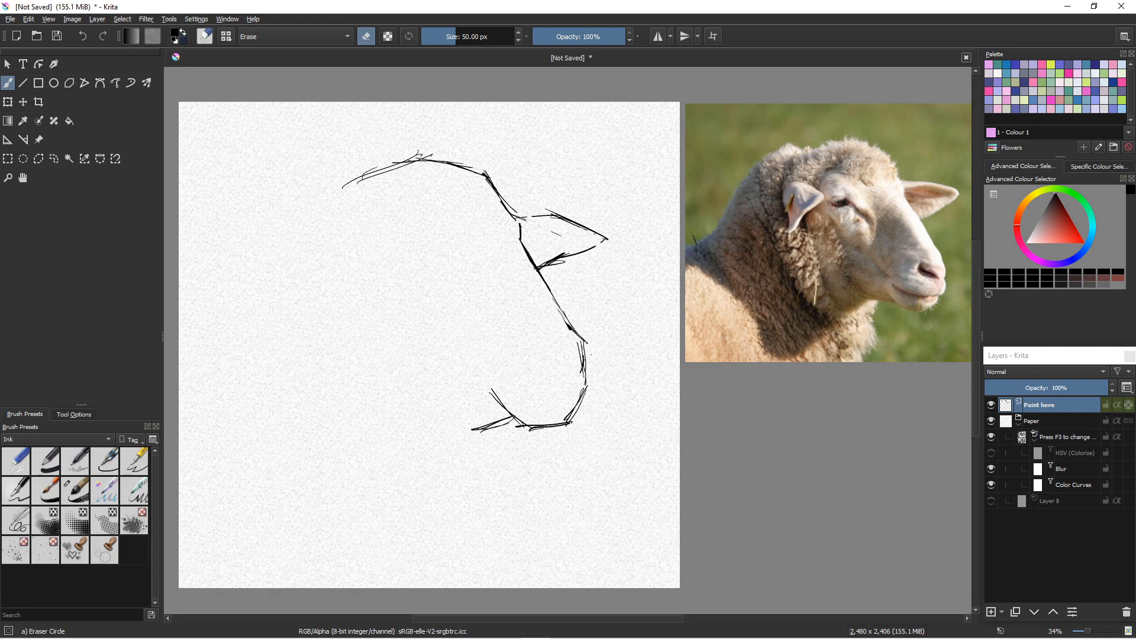
Return to the ink brush and sketch the back of the head and neck down to the canvas edge
{"action": "key", "text": "slash"}
{"action": "left_click_drag", "start_coordinate": [349, 181], "coordinate": [329, 186]}
{"action": "mouse_move", "coordinate": [329, 186]}
{"action": "left_mouse_down"}
{"action": "mouse_move", "coordinate": [308, 232]}
{"action": "mouse_move", "coordinate": [328, 178]}
{"action": "left_mouse_up"}
{"action": "mouse_move", "coordinate": [325, 182]}
{"action": "left_mouse_down"}
{"action": "mouse_move", "coordinate": [309, 230]}
{"action": "mouse_move", "coordinate": [289, 178]}
{"action": "mouse_move", "coordinate": [271, 190]}
{"action": "mouse_move", "coordinate": [251, 248]}
{"action": "mouse_move", "coordinate": [179, 293]}
{"action": "left_mouse_up"}
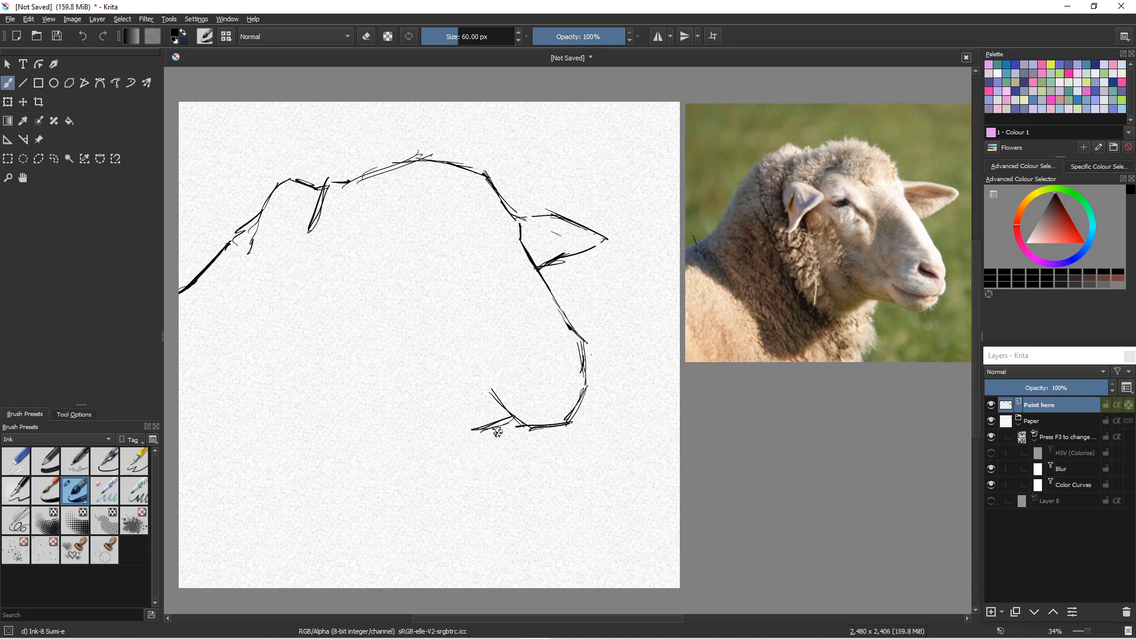
Add jaw strokes behind the chin and erase the stray lines where the chin and jaw meet
{"action": "left_click_drag", "start_coordinate": [513, 418], "coordinate": [443, 416]}
{"action": "mouse_move", "coordinate": [515, 426]}
{"action": "left_mouse_down"}
{"action": "mouse_move", "coordinate": [450, 421]}
{"action": "mouse_move", "coordinate": [519, 422]}
{"action": "left_mouse_up"}
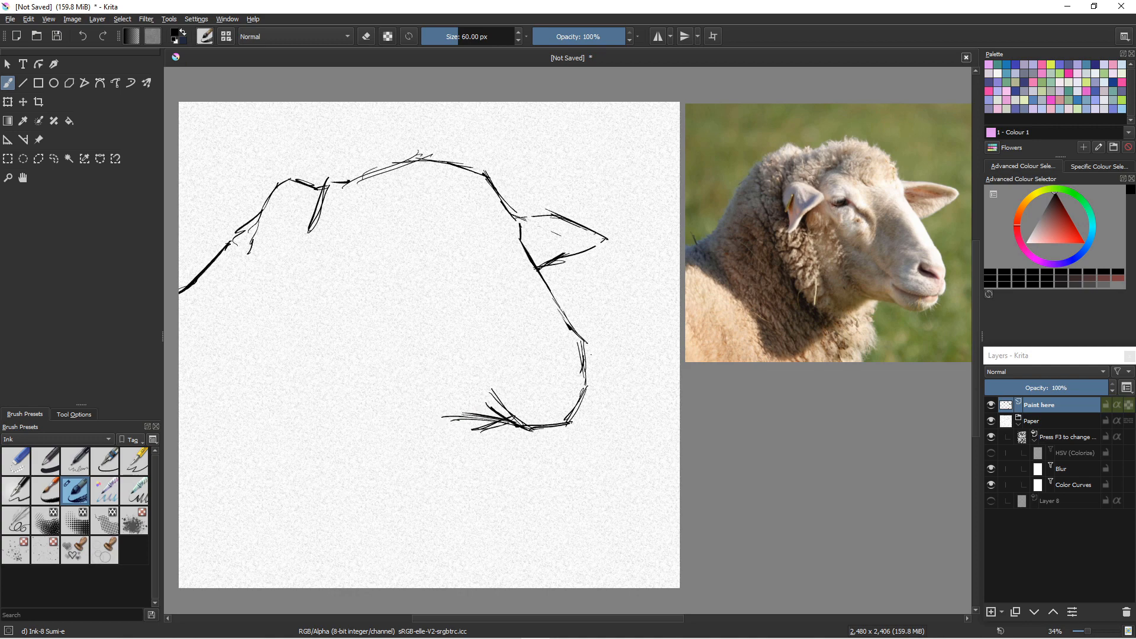
{"action": "key", "text": "e"}
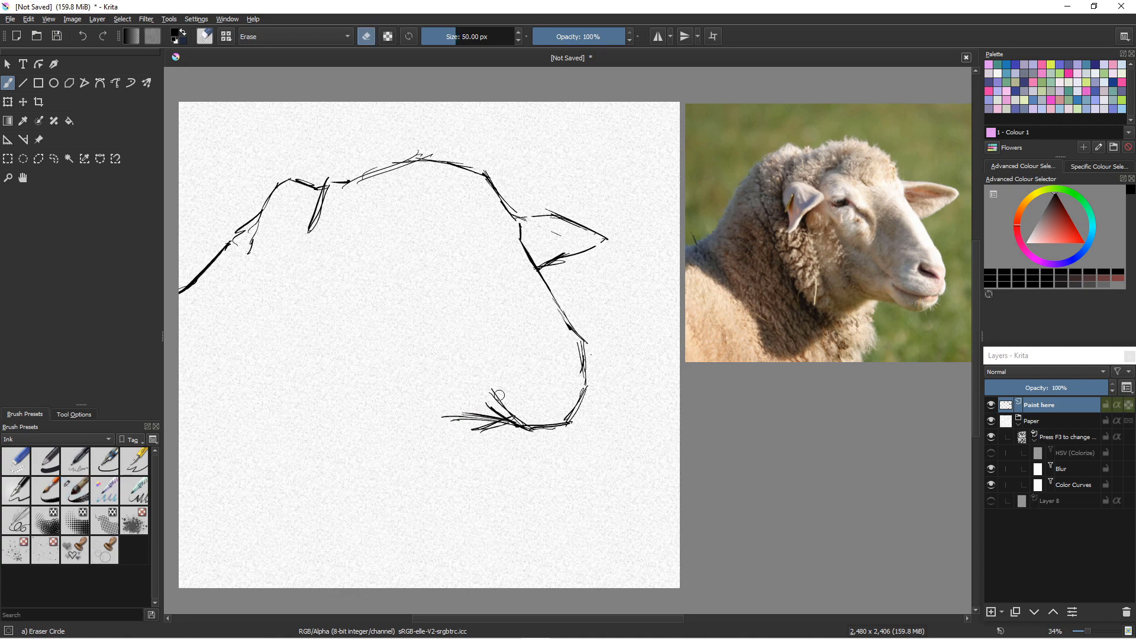
{"action": "mouse_move", "coordinate": [510, 403]}
{"action": "left_mouse_down"}
{"action": "mouse_move", "coordinate": [522, 420]}
{"action": "mouse_move", "coordinate": [474, 431]}
{"action": "mouse_move", "coordinate": [506, 421]}
{"action": "left_mouse_up"}
{"action": "key", "text": "e"}
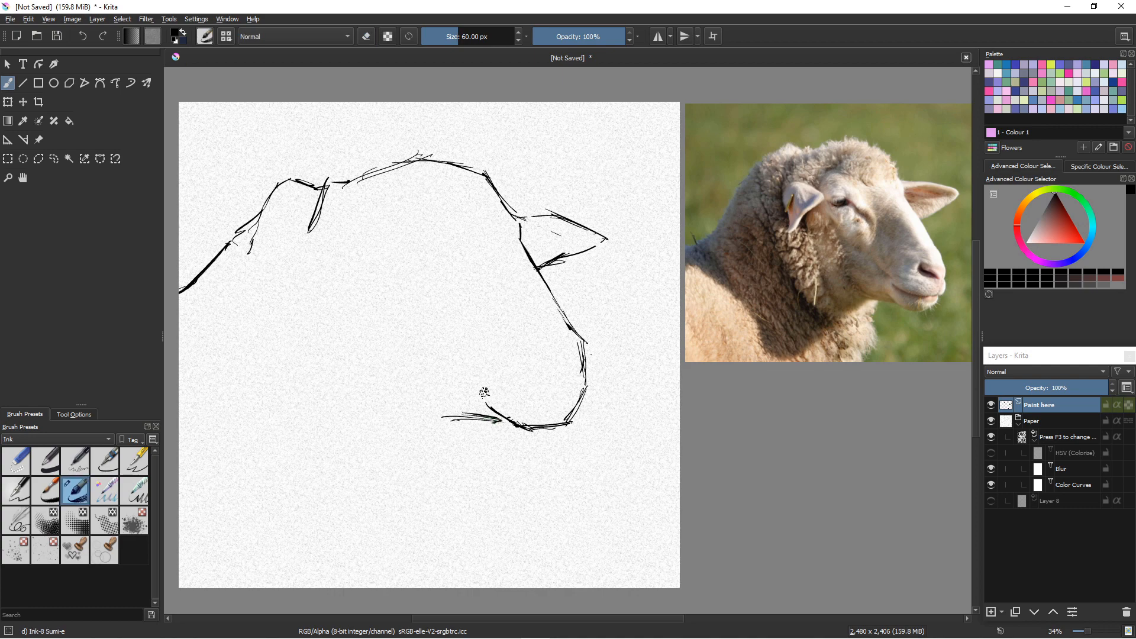
Sketch the throat and the ragged chest fleece below the jaw, and darken the jaw line
{"action": "mouse_move", "coordinate": [481, 422]}
{"action": "left_mouse_down"}
{"action": "mouse_move", "coordinate": [410, 446]}
{"action": "mouse_move", "coordinate": [437, 467]}
{"action": "mouse_move", "coordinate": [465, 459]}
{"action": "mouse_move", "coordinate": [477, 479]}
{"action": "left_mouse_up"}
{"action": "left_click_drag", "start_coordinate": [466, 455], "coordinate": [497, 494]}
{"action": "mouse_move", "coordinate": [470, 477]}
{"action": "left_mouse_down"}
{"action": "mouse_move", "coordinate": [492, 503]}
{"action": "mouse_move", "coordinate": [498, 527]}
{"action": "mouse_move", "coordinate": [488, 529]}
{"action": "left_mouse_up"}
{"action": "left_click_drag", "start_coordinate": [481, 539], "coordinate": [487, 549]}
{"action": "left_click_drag", "start_coordinate": [473, 548], "coordinate": [477, 553]}
{"action": "left_click_drag", "start_coordinate": [467, 455], "coordinate": [498, 525]}
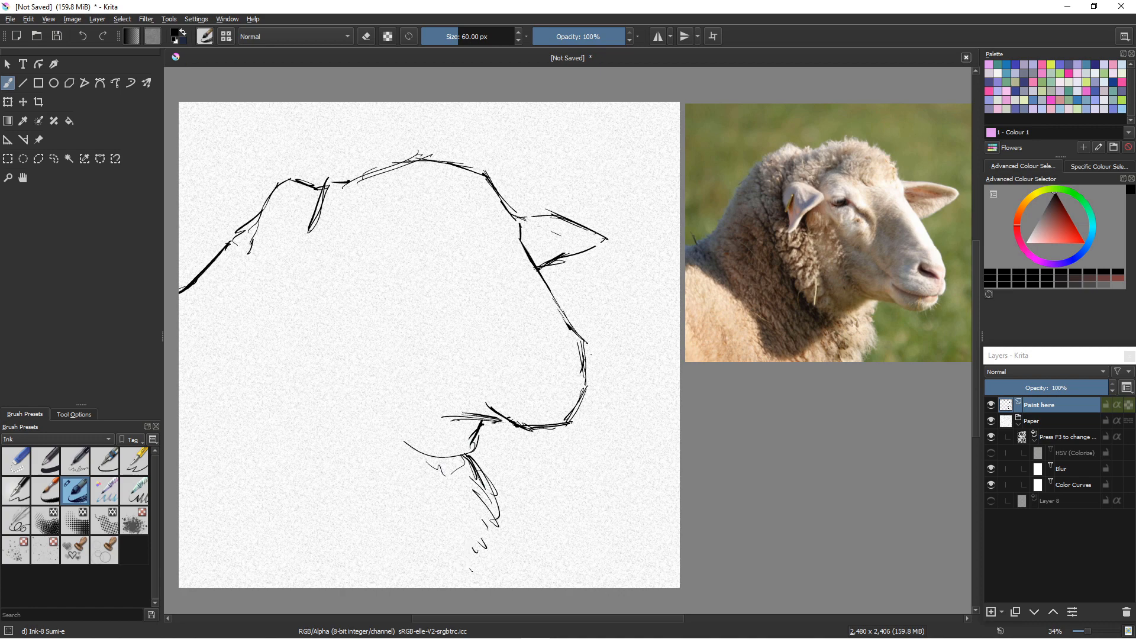
{"action": "left_click_drag", "start_coordinate": [465, 455], "coordinate": [423, 482]}
{"action": "left_click_drag", "start_coordinate": [498, 419], "coordinate": [444, 413]}
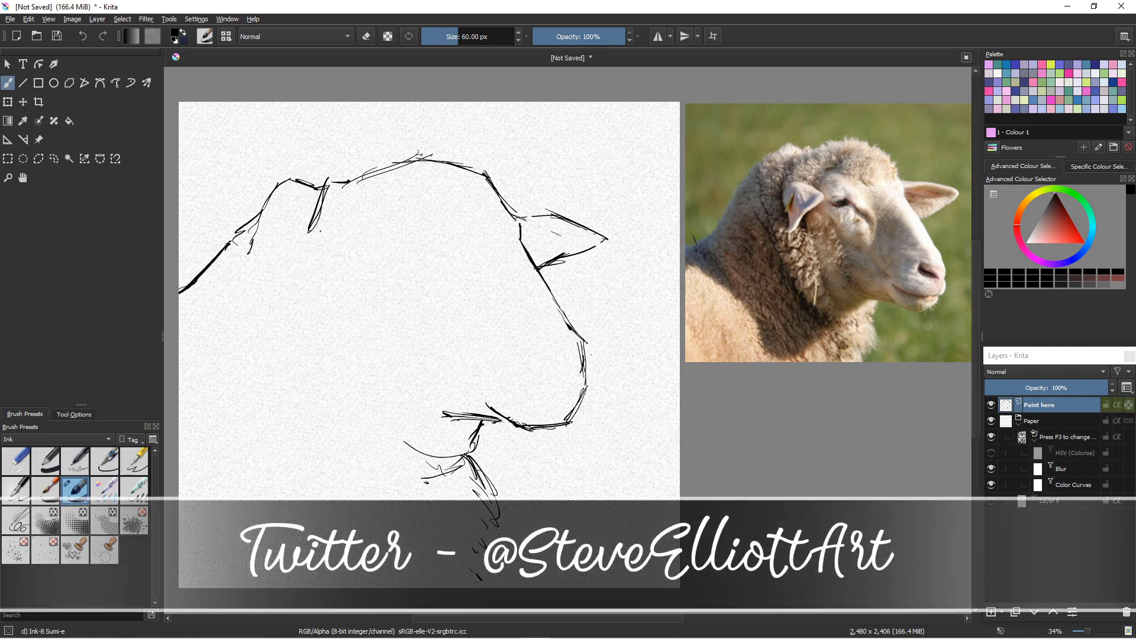
Sketch the near ear's outline on the side of the head and erase the excess strokes on its lower edge
{"action": "mouse_move", "coordinate": [320, 232]}
{"action": "left_mouse_down"}
{"action": "mouse_move", "coordinate": [368, 226]}
{"action": "mouse_move", "coordinate": [389, 240]}
{"action": "mouse_move", "coordinate": [377, 237]}
{"action": "mouse_move", "coordinate": [343, 279]}
{"action": "left_mouse_up"}
{"action": "mouse_move", "coordinate": [309, 233]}
{"action": "left_mouse_down"}
{"action": "mouse_move", "coordinate": [313, 301]}
{"action": "mouse_move", "coordinate": [334, 300]}
{"action": "mouse_move", "coordinate": [308, 306]}
{"action": "mouse_move", "coordinate": [353, 272]}
{"action": "left_mouse_up"}
{"action": "left_click_drag", "start_coordinate": [315, 314], "coordinate": [351, 272]}
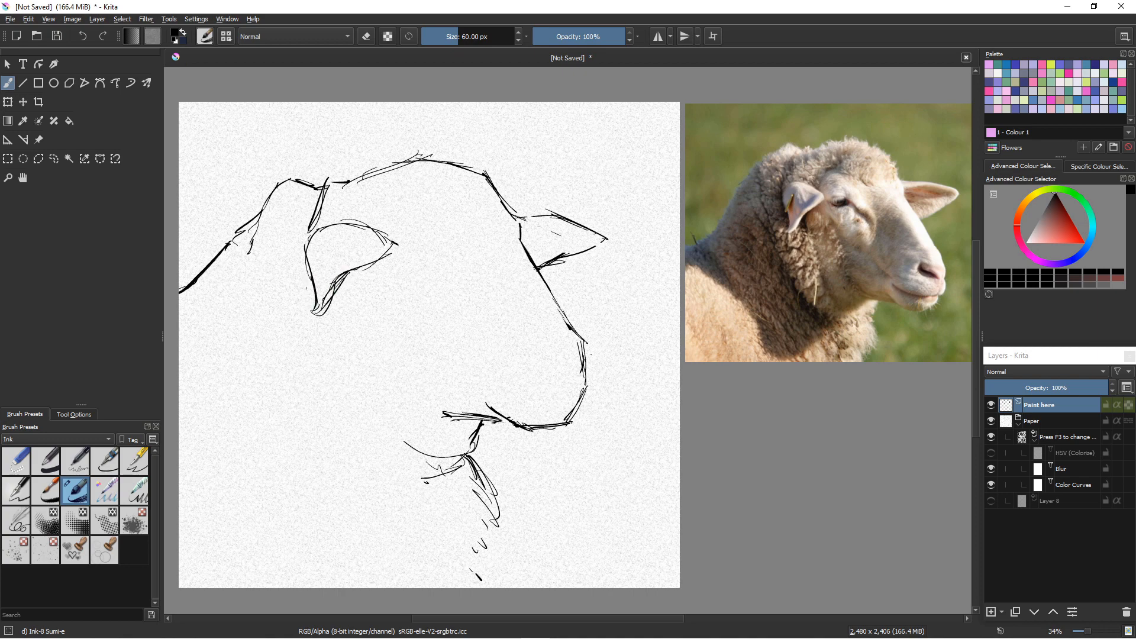
{"action": "key", "text": "e"}
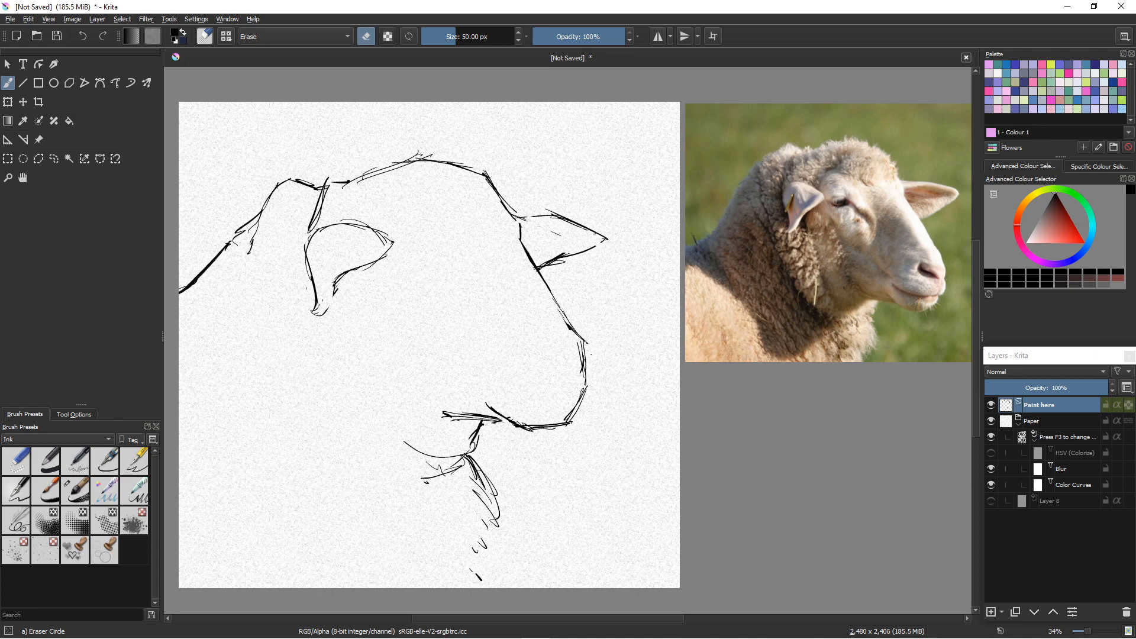
{"action": "key", "text": "e"}
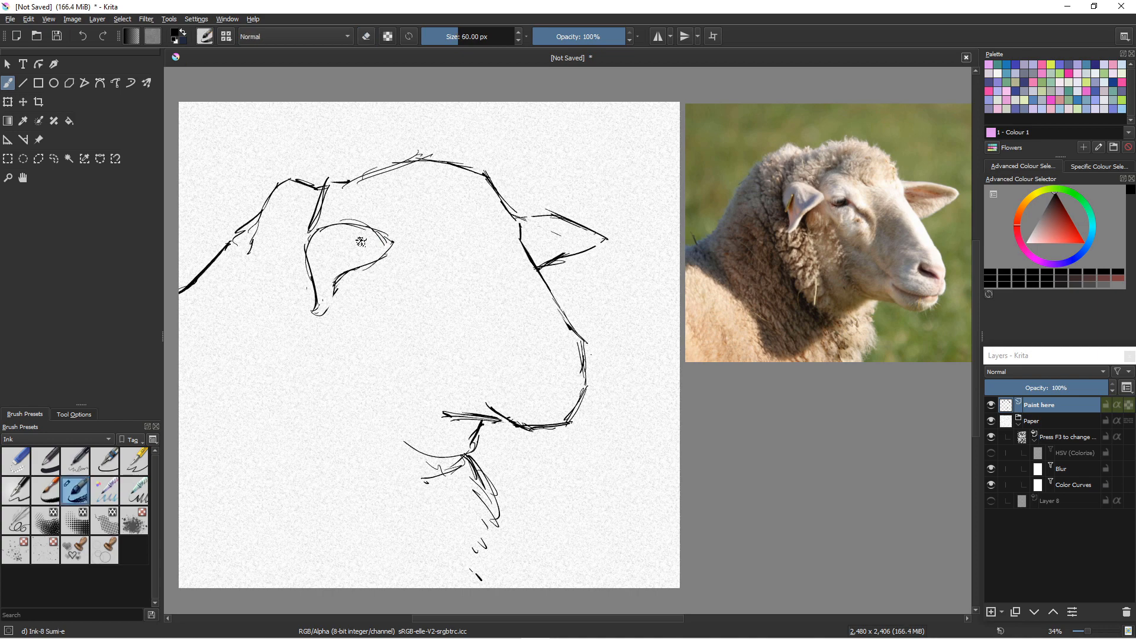
Redraw the near ear with a narrower, darker outline, then erase its old edge and the pointed outer corner
{"action": "mouse_move", "coordinate": [388, 243]}
{"action": "left_mouse_down"}
{"action": "mouse_move", "coordinate": [363, 227]}
{"action": "mouse_move", "coordinate": [336, 232]}
{"action": "mouse_move", "coordinate": [395, 250]}
{"action": "left_mouse_up"}
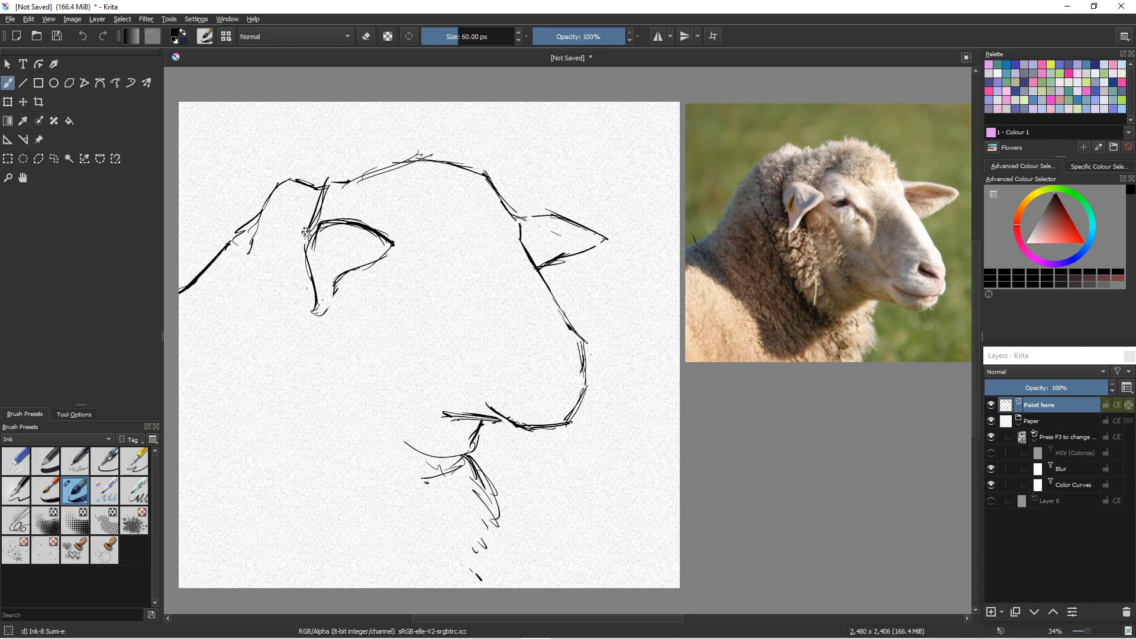
{"action": "left_click_drag", "start_coordinate": [316, 232], "coordinate": [332, 307]}
{"action": "left_click_drag", "start_coordinate": [359, 267], "coordinate": [333, 311]}
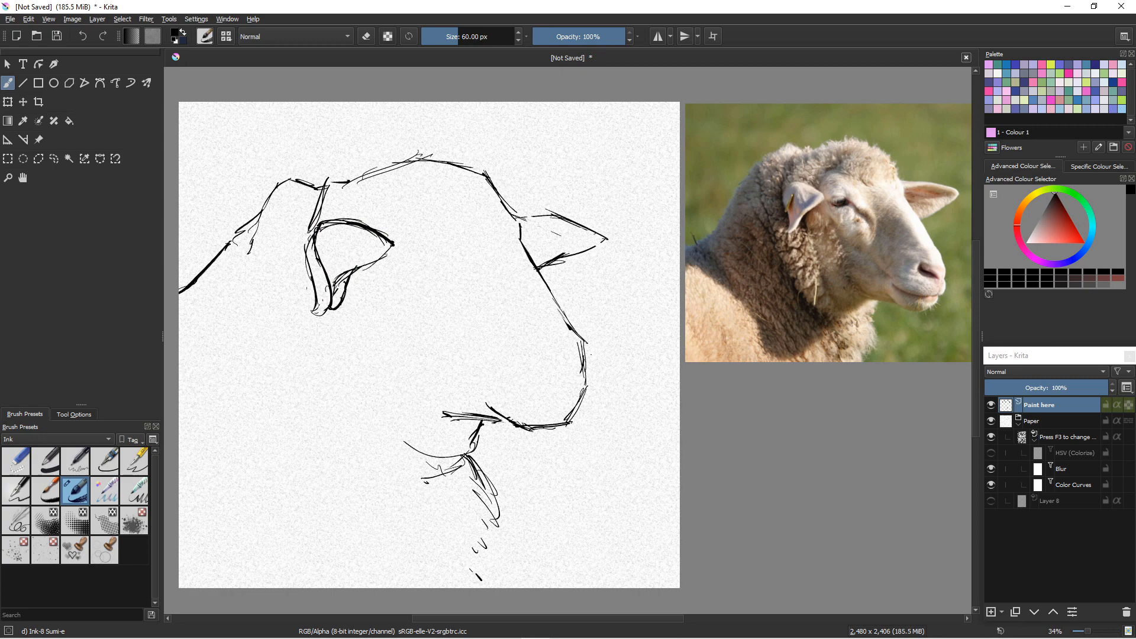
{"action": "key", "text": "e"}
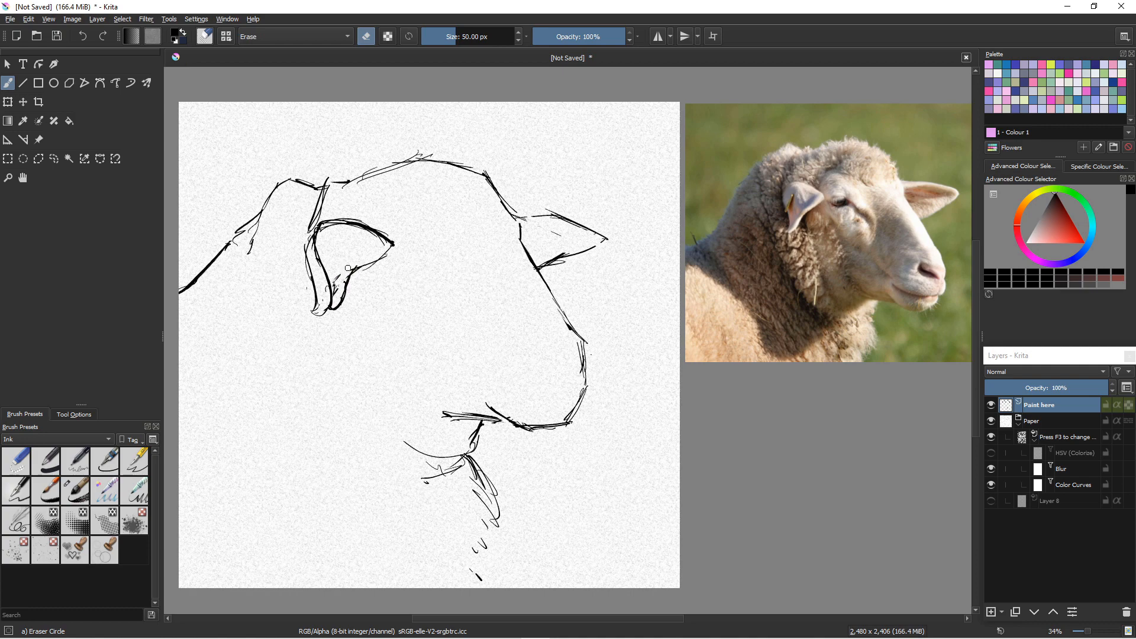
{"action": "mouse_move", "coordinate": [306, 240]}
{"action": "left_mouse_down"}
{"action": "mouse_move", "coordinate": [327, 306]}
{"action": "mouse_move", "coordinate": [325, 285]}
{"action": "mouse_move", "coordinate": [321, 318]}
{"action": "mouse_move", "coordinate": [301, 265]}
{"action": "mouse_move", "coordinate": [315, 305]}
{"action": "left_mouse_up"}
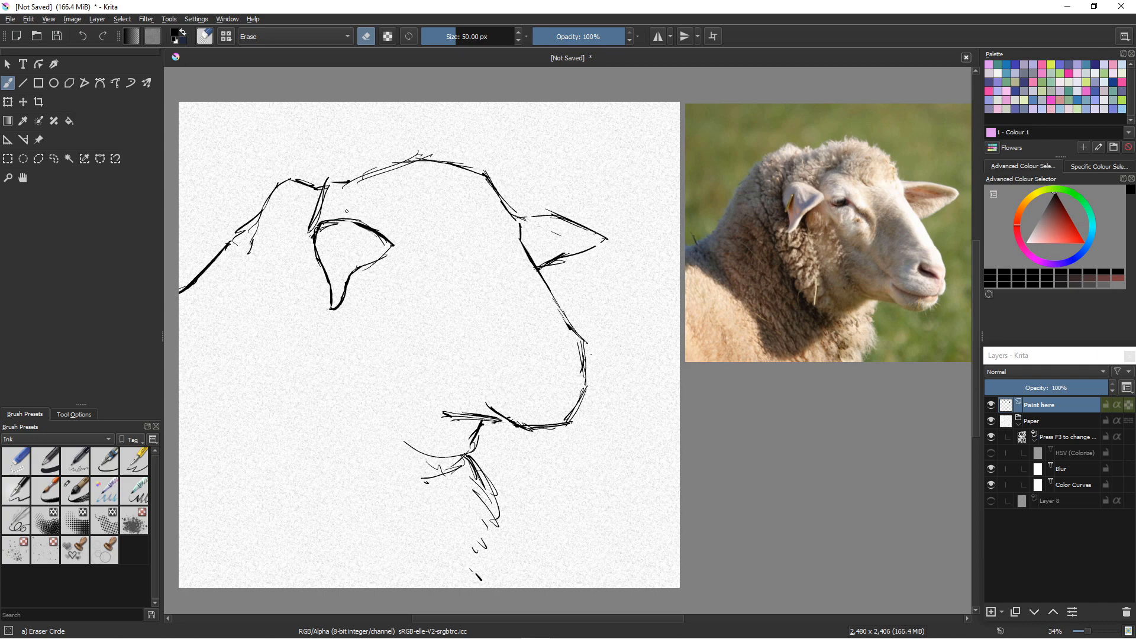
{"action": "mouse_move", "coordinate": [347, 210]}
{"action": "left_mouse_down"}
{"action": "mouse_move", "coordinate": [391, 254]}
{"action": "mouse_move", "coordinate": [386, 243]}
{"action": "mouse_move", "coordinate": [361, 260]}
{"action": "left_mouse_up"}
{"action": "key", "text": "slash"}
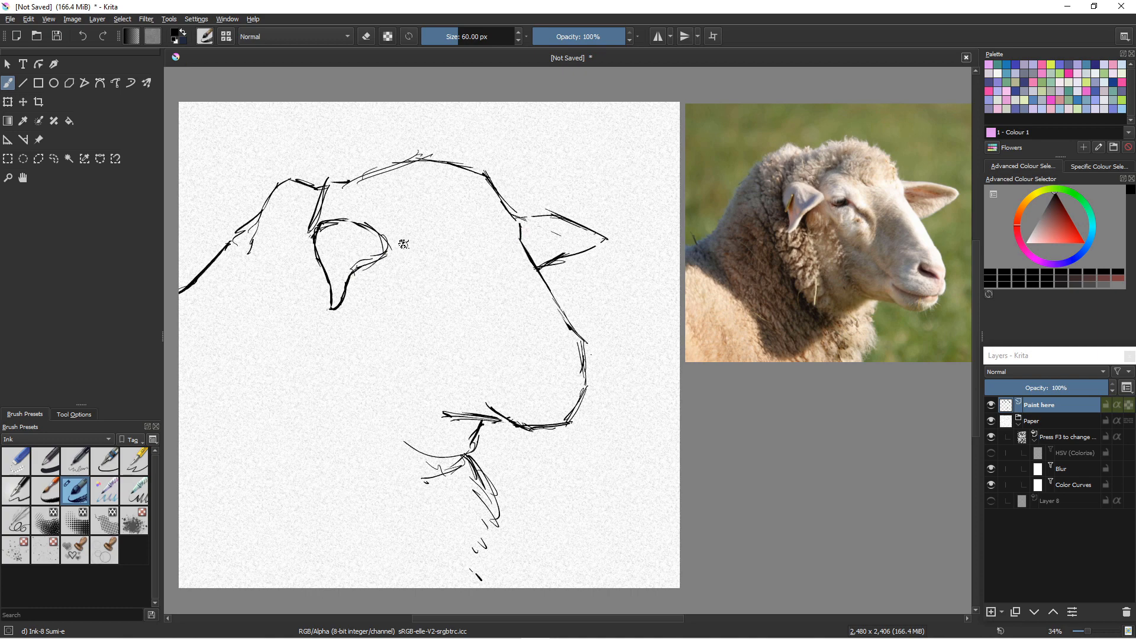
Sketch the almond-shaped eye beside the near ear and the curved facial contour running from it towards the nose
{"action": "mouse_move", "coordinate": [397, 247]}
{"action": "left_mouse_down"}
{"action": "mouse_move", "coordinate": [434, 248]}
{"action": "mouse_move", "coordinate": [423, 256]}
{"action": "left_mouse_up"}
{"action": "mouse_move", "coordinate": [428, 256]}
{"action": "left_mouse_down"}
{"action": "mouse_move", "coordinate": [438, 256]}
{"action": "mouse_move", "coordinate": [390, 255]}
{"action": "mouse_move", "coordinate": [403, 246]}
{"action": "mouse_move", "coordinate": [391, 255]}
{"action": "left_mouse_up"}
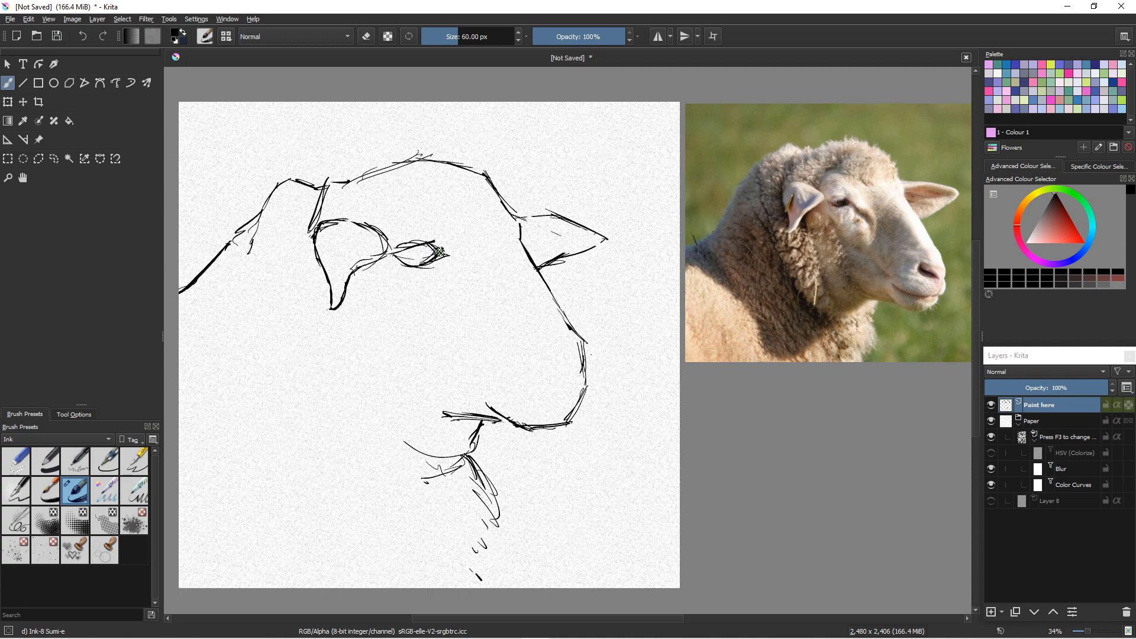
{"action": "left_click_drag", "start_coordinate": [431, 244], "coordinate": [505, 307]}
{"action": "mouse_move", "coordinate": [459, 271]}
{"action": "left_mouse_down"}
{"action": "mouse_move", "coordinate": [502, 308]}
{"action": "mouse_move", "coordinate": [495, 323]}
{"action": "left_mouse_up"}
Sketch the nostril near the tip of the muzzle and tidy the lines around it
{"action": "left_click_drag", "start_coordinate": [569, 359], "coordinate": [577, 369]}
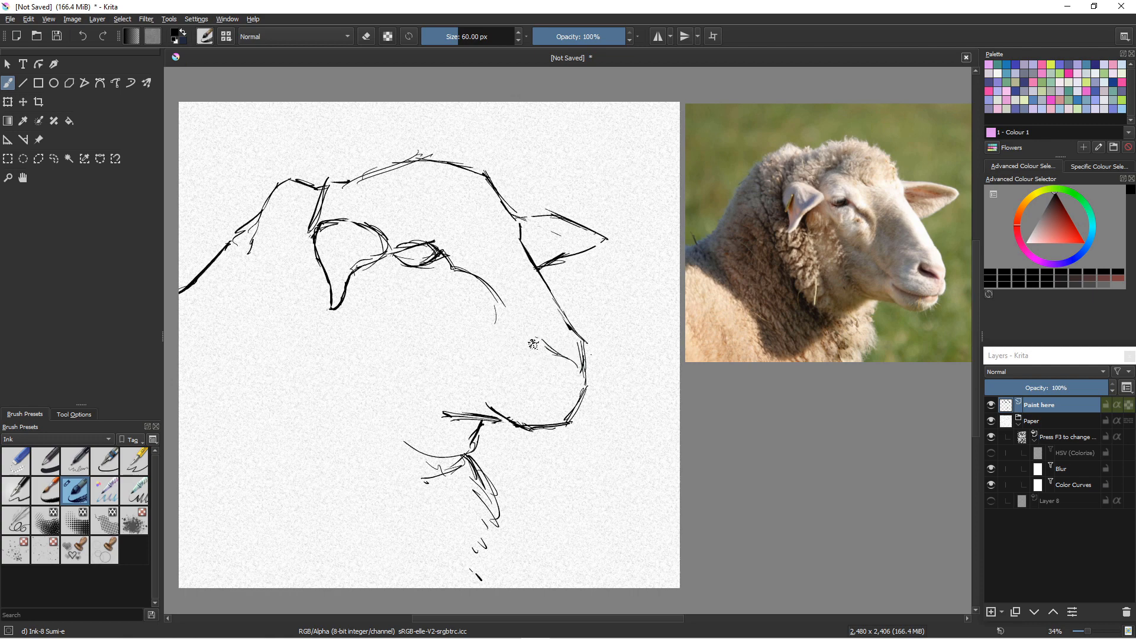
{"action": "left_click_drag", "start_coordinate": [535, 340], "coordinate": [564, 368]}
{"action": "left_click_drag", "start_coordinate": [538, 335], "coordinate": [562, 360]}
{"action": "key", "text": "e"}
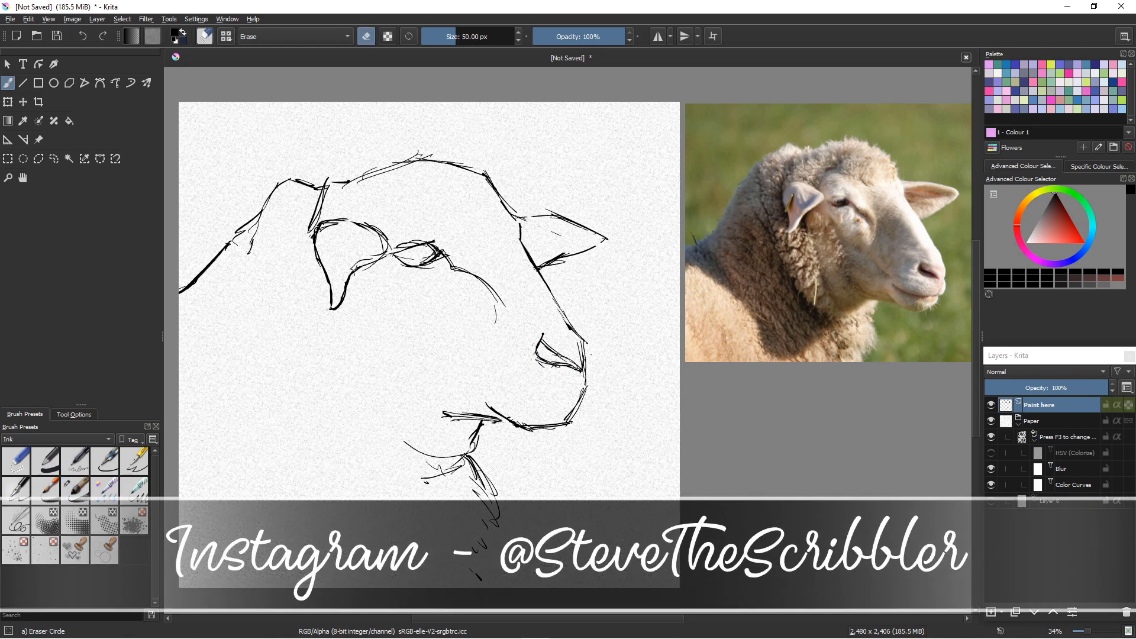
{"action": "key", "text": "e"}
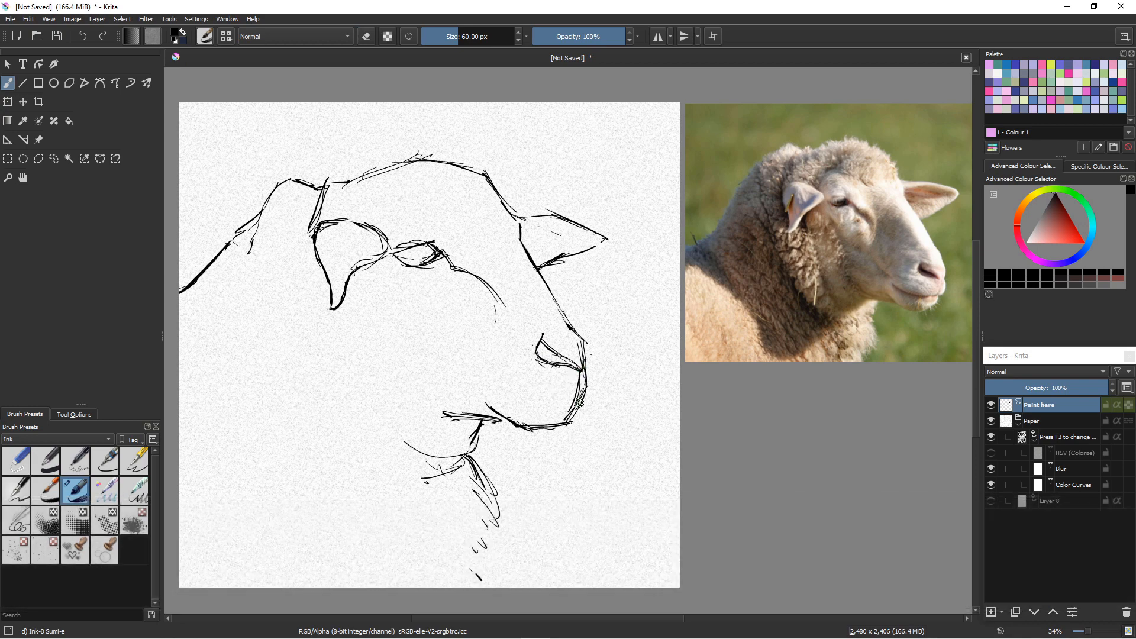
Rework the front of the muzzle, add the mouth line and break up the chin's lower edge with short strokes
{"action": "mouse_move", "coordinate": [583, 383]}
{"action": "left_mouse_down"}
{"action": "mouse_move", "coordinate": [581, 413]}
{"action": "mouse_move", "coordinate": [583, 391]}
{"action": "left_mouse_up"}
{"action": "key", "text": "e"}
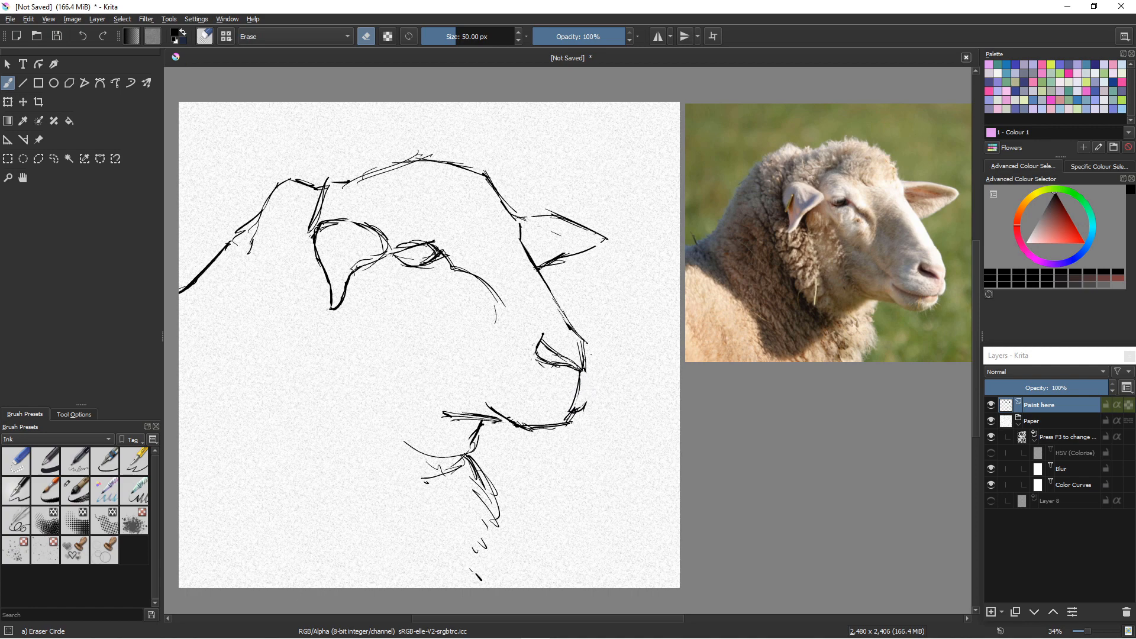
{"action": "key", "text": "e"}
{"action": "mouse_move", "coordinate": [586, 373]}
{"action": "left_mouse_down"}
{"action": "mouse_move", "coordinate": [582, 408]}
{"action": "mouse_move", "coordinate": [519, 408]}
{"action": "mouse_move", "coordinate": [557, 413]}
{"action": "left_mouse_up"}
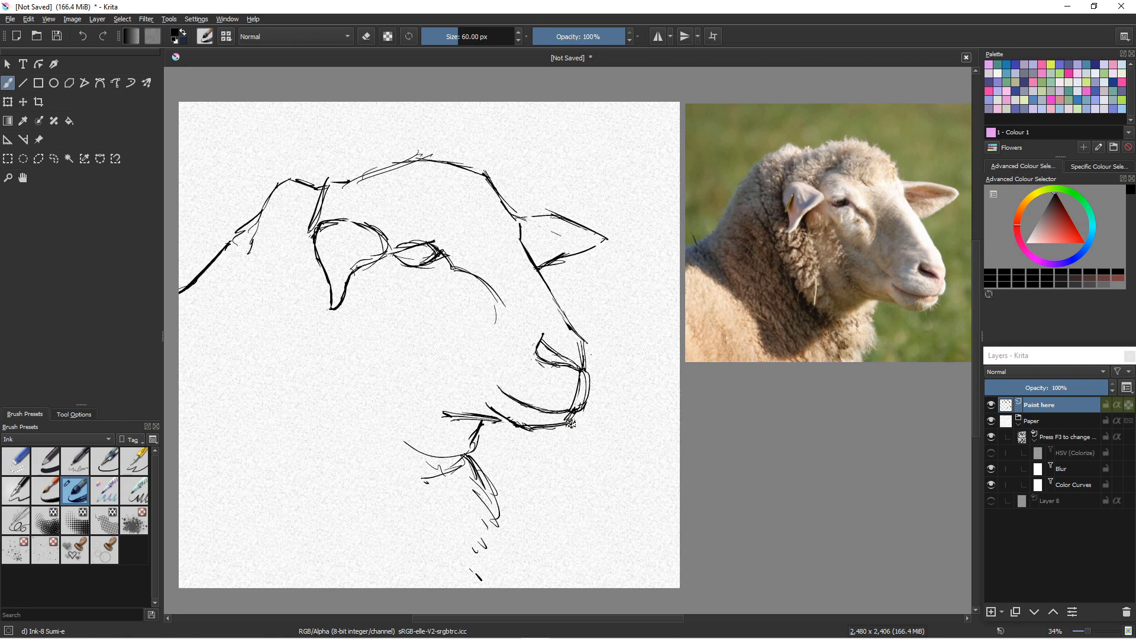
{"action": "left_click_drag", "start_coordinate": [569, 418], "coordinate": [563, 431]}
{"action": "key", "text": "e"}
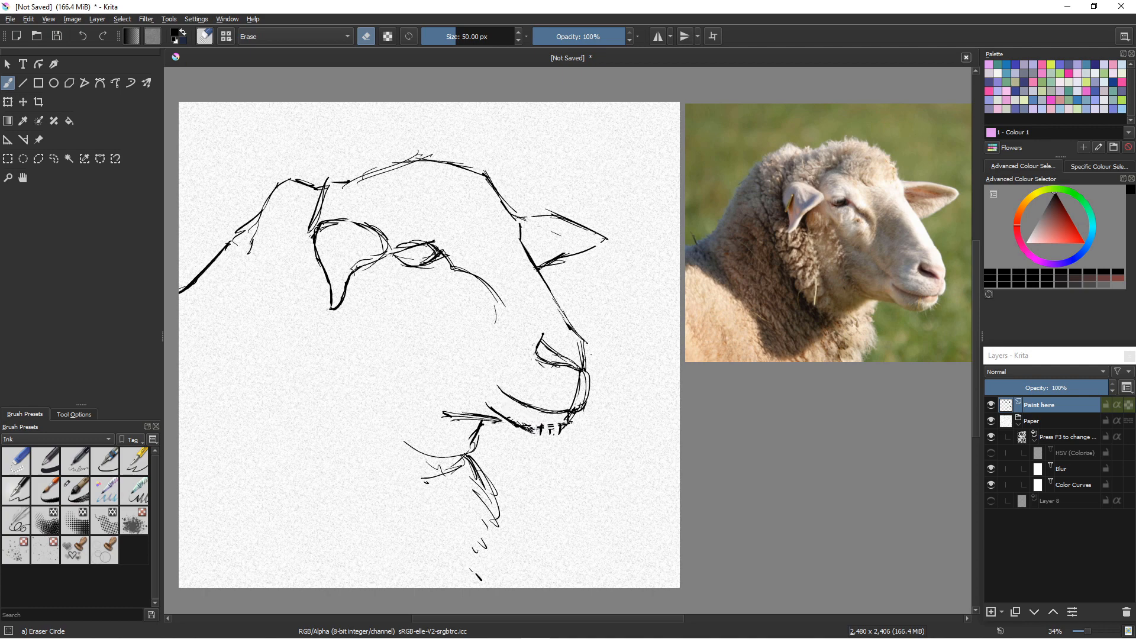
{"action": "key", "text": "e"}
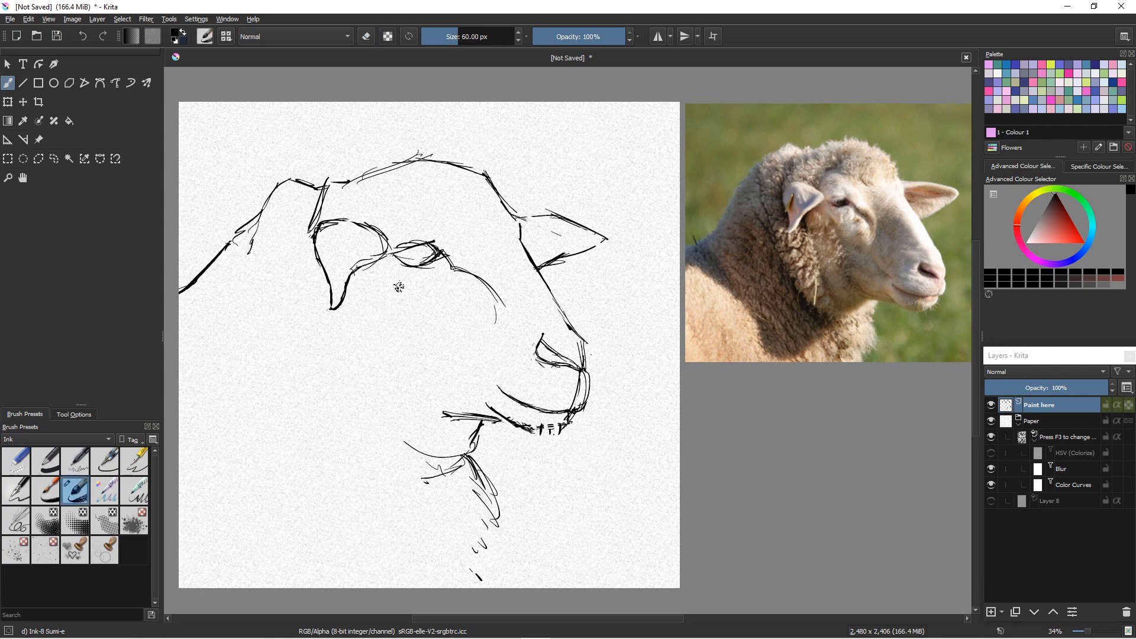
Sketch the cheek contour from below the near ear down to the jaw, with short fleece strokes beside it
{"action": "left_click_drag", "start_coordinate": [392, 275], "coordinate": [456, 407]}
{"action": "left_click_drag", "start_coordinate": [416, 374], "coordinate": [445, 410]}
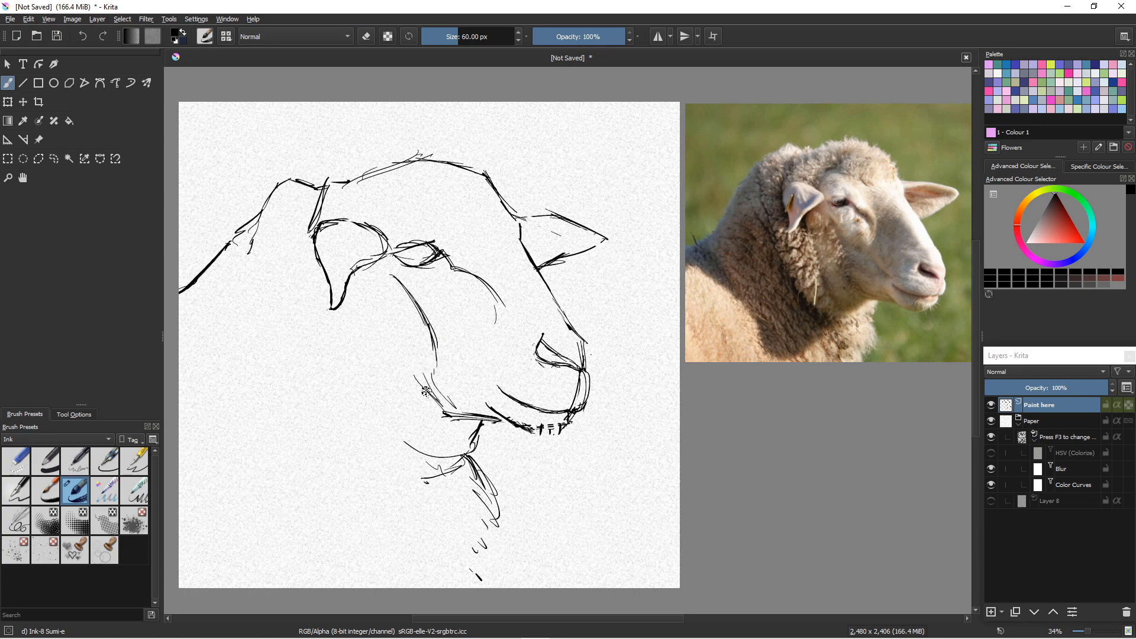
{"action": "mouse_move", "coordinate": [413, 366]}
{"action": "left_mouse_down"}
{"action": "mouse_move", "coordinate": [450, 408]}
{"action": "mouse_move", "coordinate": [439, 401]}
{"action": "left_mouse_up"}
{"action": "mouse_move", "coordinate": [391, 280]}
{"action": "left_mouse_down"}
{"action": "mouse_move", "coordinate": [420, 332]}
{"action": "mouse_move", "coordinate": [399, 338]}
{"action": "left_mouse_up"}
{"action": "left_click_drag", "start_coordinate": [402, 311], "coordinate": [397, 313]}
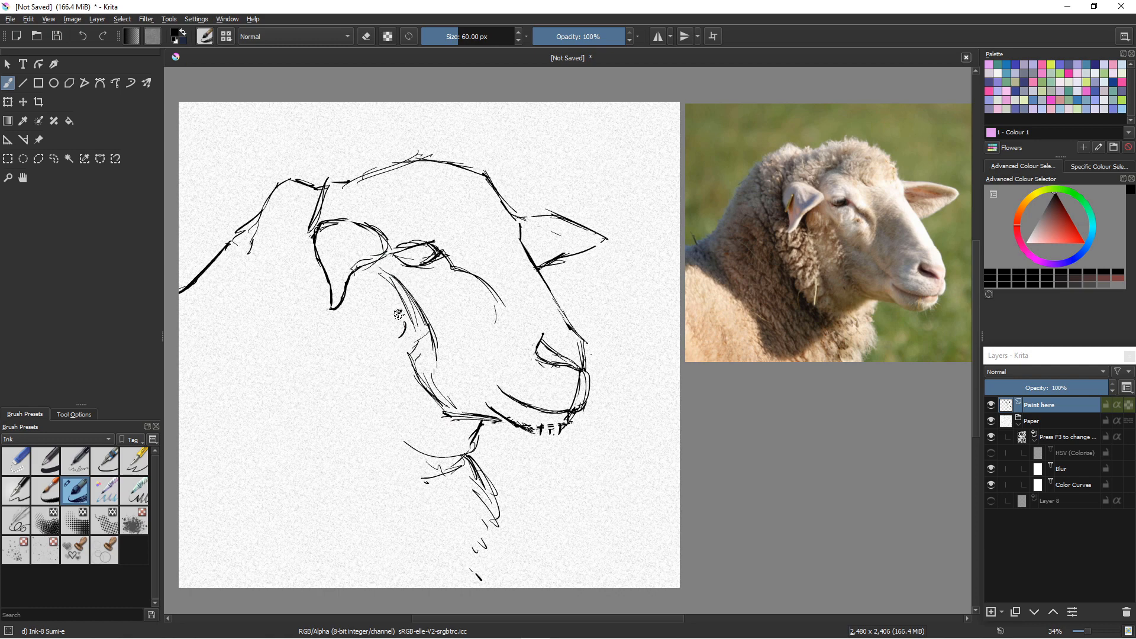
Add another fleece mark by the cheek, join the jaw to the throat, and curve a neck line down from below the near ear
{"action": "left_click", "coordinate": [389, 313]}
{"action": "left_click_drag", "start_coordinate": [443, 413], "coordinate": [431, 440]}
{"action": "left_click_drag", "start_coordinate": [358, 304], "coordinate": [394, 420]}
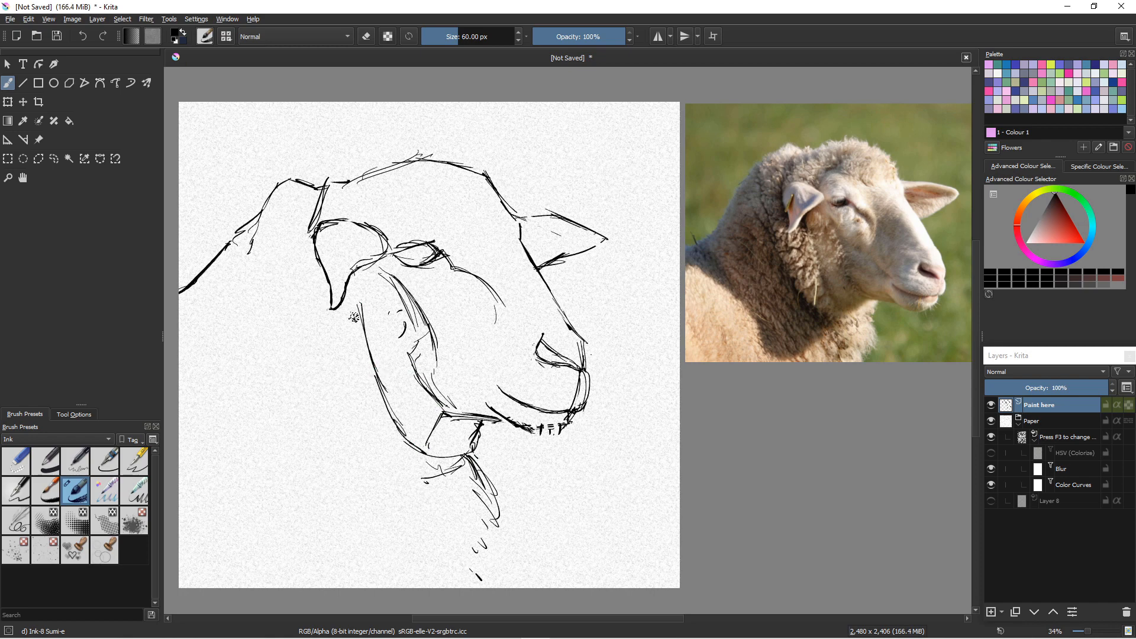
Double the cheek contour below the near ear, then sketch the brow arch and short forehead marks above the eye
{"action": "left_click_drag", "start_coordinate": [349, 288], "coordinate": [359, 352]}
{"action": "left_click_drag", "start_coordinate": [353, 308], "coordinate": [392, 408]}
{"action": "left_click_drag", "start_coordinate": [395, 187], "coordinate": [373, 215]}
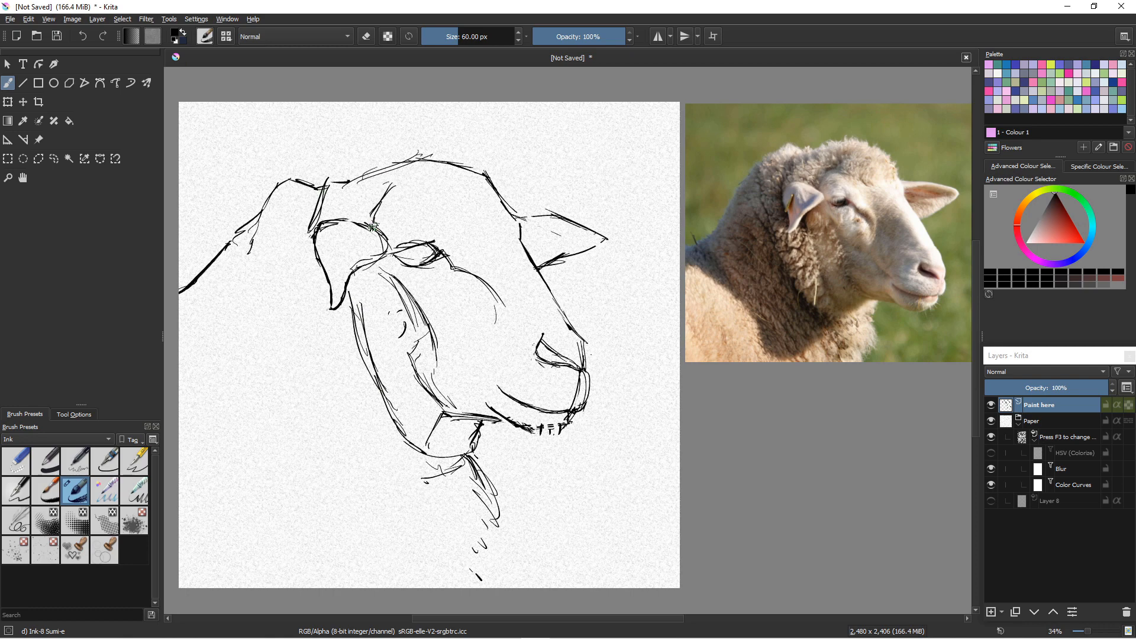
{"action": "mouse_move", "coordinate": [423, 210]}
{"action": "left_mouse_down"}
{"action": "mouse_move", "coordinate": [395, 199]}
{"action": "mouse_move", "coordinate": [371, 226]}
{"action": "mouse_move", "coordinate": [420, 206]}
{"action": "mouse_move", "coordinate": [433, 215]}
{"action": "mouse_move", "coordinate": [411, 201]}
{"action": "mouse_move", "coordinate": [446, 213]}
{"action": "left_mouse_up"}
{"action": "left_click_drag", "start_coordinate": [385, 196], "coordinate": [413, 193]}
{"action": "mouse_move", "coordinate": [386, 201]}
{"action": "left_mouse_down"}
{"action": "mouse_move", "coordinate": [372, 222]}
{"action": "mouse_move", "coordinate": [381, 202]}
{"action": "mouse_move", "coordinate": [446, 207]}
{"action": "mouse_move", "coordinate": [437, 187]}
{"action": "mouse_move", "coordinate": [456, 206]}
{"action": "left_mouse_up"}
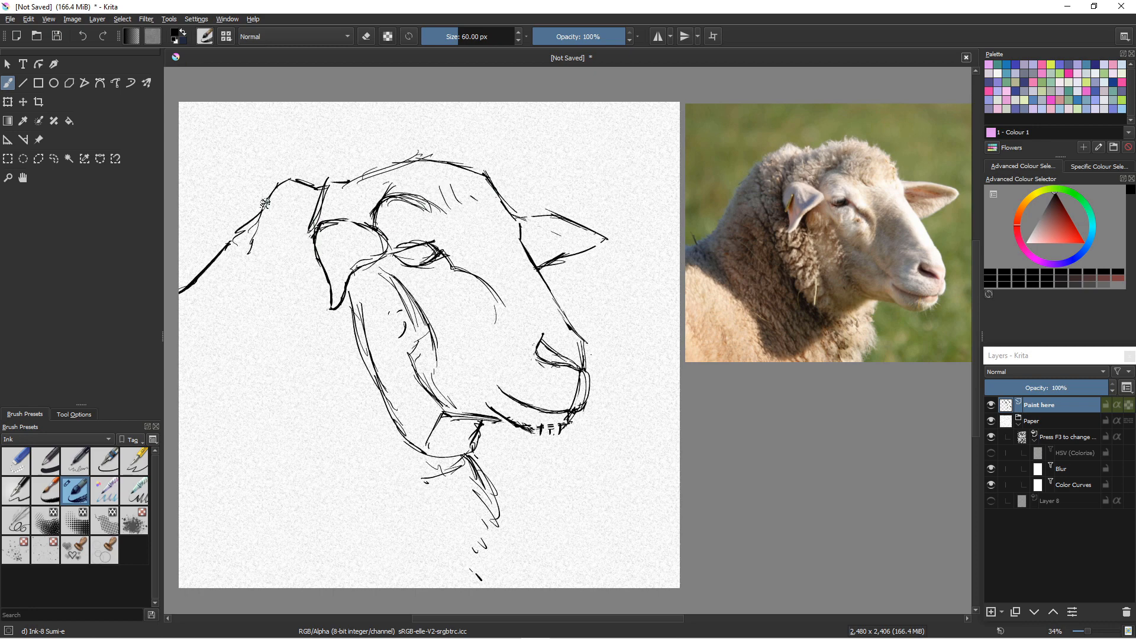
Sketch the outer fleece contour from behind the head down the neck and around under the throat
{"action": "mouse_move", "coordinate": [264, 203]}
{"action": "left_mouse_down"}
{"action": "mouse_move", "coordinate": [263, 266]}
{"action": "mouse_move", "coordinate": [253, 256]}
{"action": "mouse_move", "coordinate": [274, 319]}
{"action": "mouse_move", "coordinate": [333, 406]}
{"action": "left_mouse_up"}
{"action": "left_click_drag", "start_coordinate": [294, 353], "coordinate": [385, 462]}
{"action": "left_click_drag", "start_coordinate": [348, 423], "coordinate": [414, 480]}
{"action": "left_click_drag", "start_coordinate": [376, 459], "coordinate": [398, 473]}
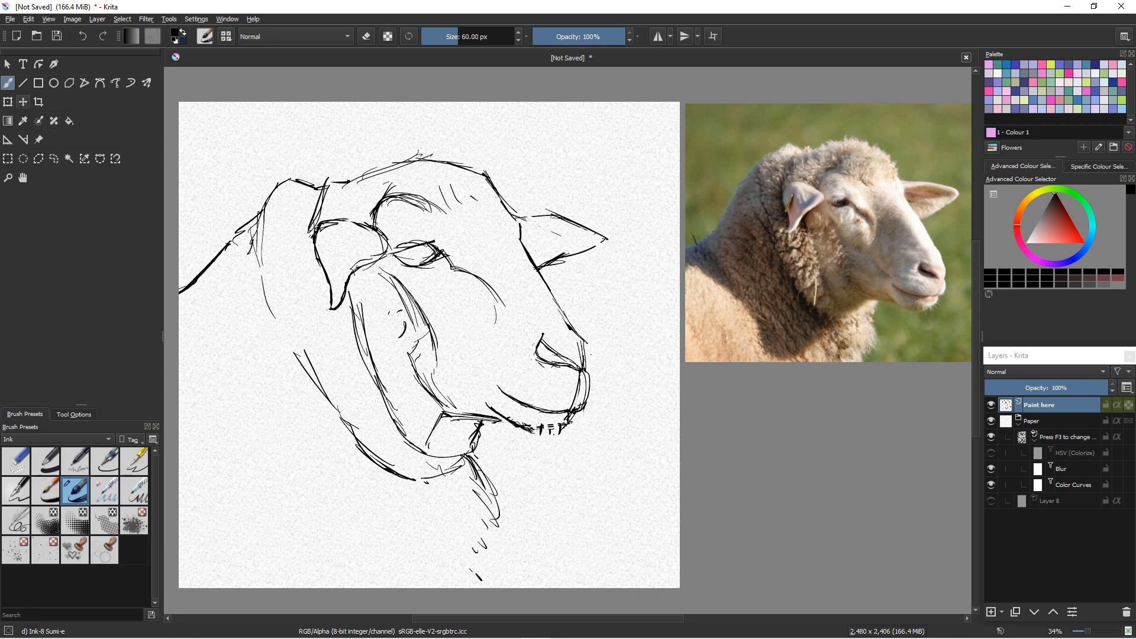
Move the whole sketch toward the right edge of the page and return to the Freehand Brush tool
{"action": "left_click", "coordinate": [23, 102]}
{"action": "left_click_drag", "start_coordinate": [414, 320], "coordinate": [479, 314]}
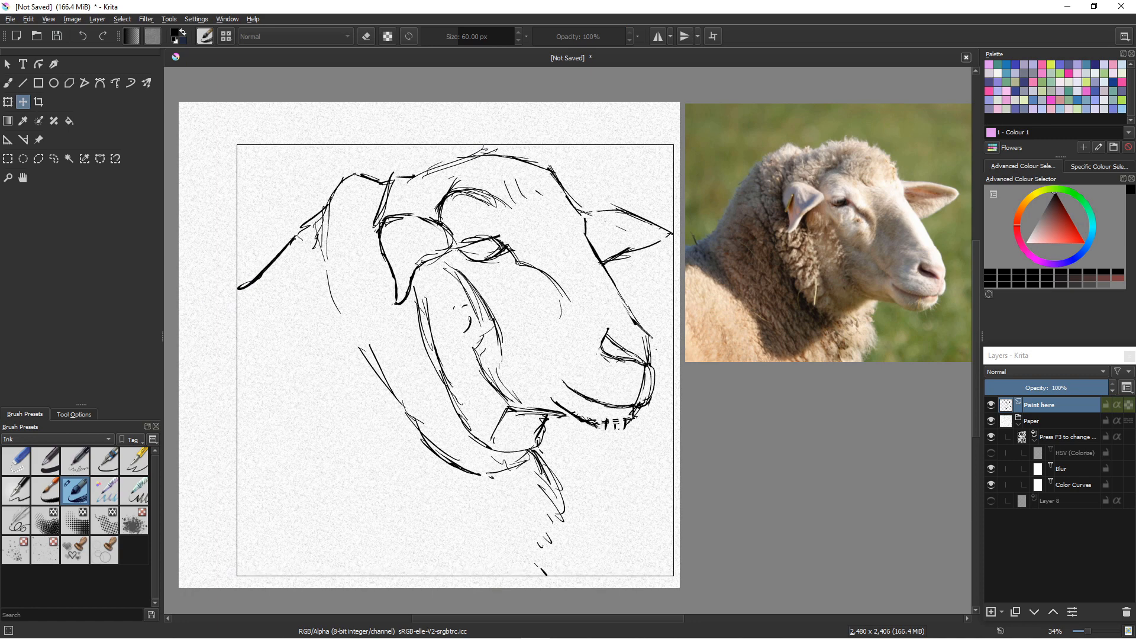
{"action": "left_click", "coordinate": [9, 83]}
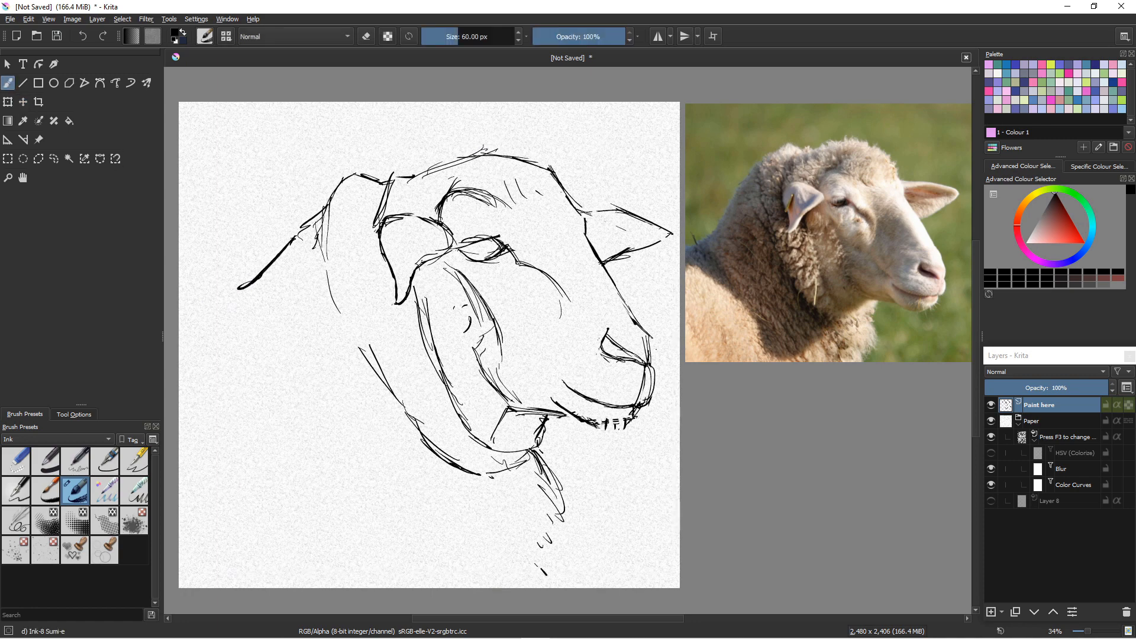
Extend the back line to the page's left edge, outline the fleece's lower border, and join it to the throat
{"action": "mouse_move", "coordinate": [240, 288]}
{"action": "left_mouse_down"}
{"action": "mouse_move", "coordinate": [188, 317]}
{"action": "mouse_move", "coordinate": [304, 421]}
{"action": "left_mouse_up"}
{"action": "mouse_move", "coordinate": [234, 352]}
{"action": "left_mouse_down"}
{"action": "mouse_move", "coordinate": [276, 393]}
{"action": "mouse_move", "coordinate": [316, 461]}
{"action": "mouse_move", "coordinate": [345, 547]}
{"action": "mouse_move", "coordinate": [370, 563]}
{"action": "left_mouse_up"}
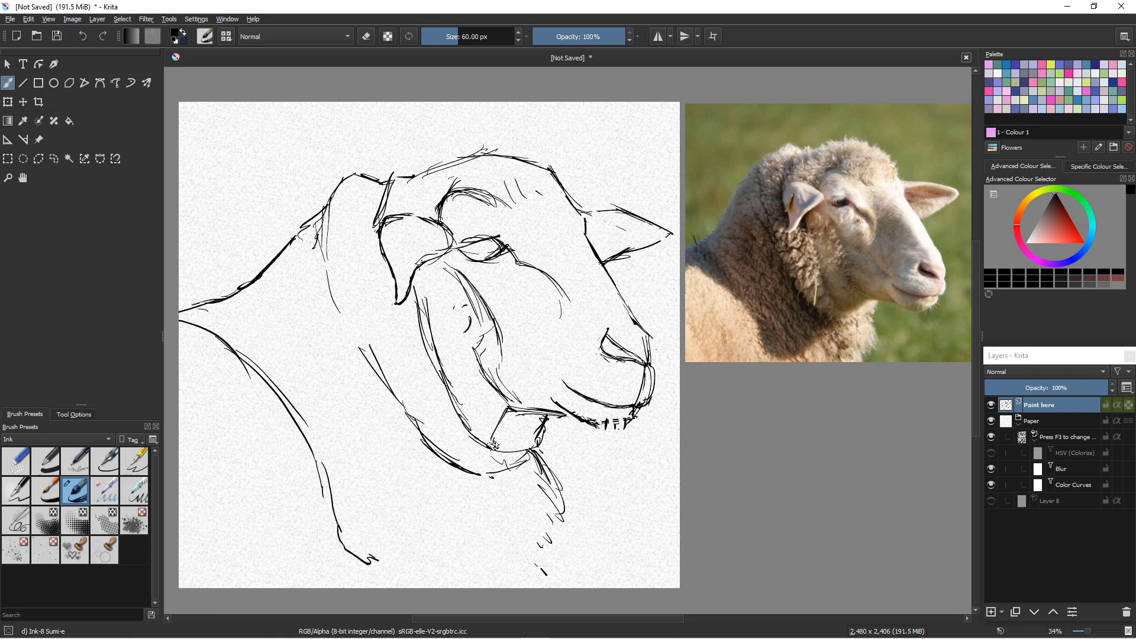
{"action": "mouse_move", "coordinate": [519, 410]}
{"action": "left_mouse_down"}
{"action": "mouse_move", "coordinate": [462, 495]}
{"action": "mouse_move", "coordinate": [373, 557]}
{"action": "left_mouse_up"}
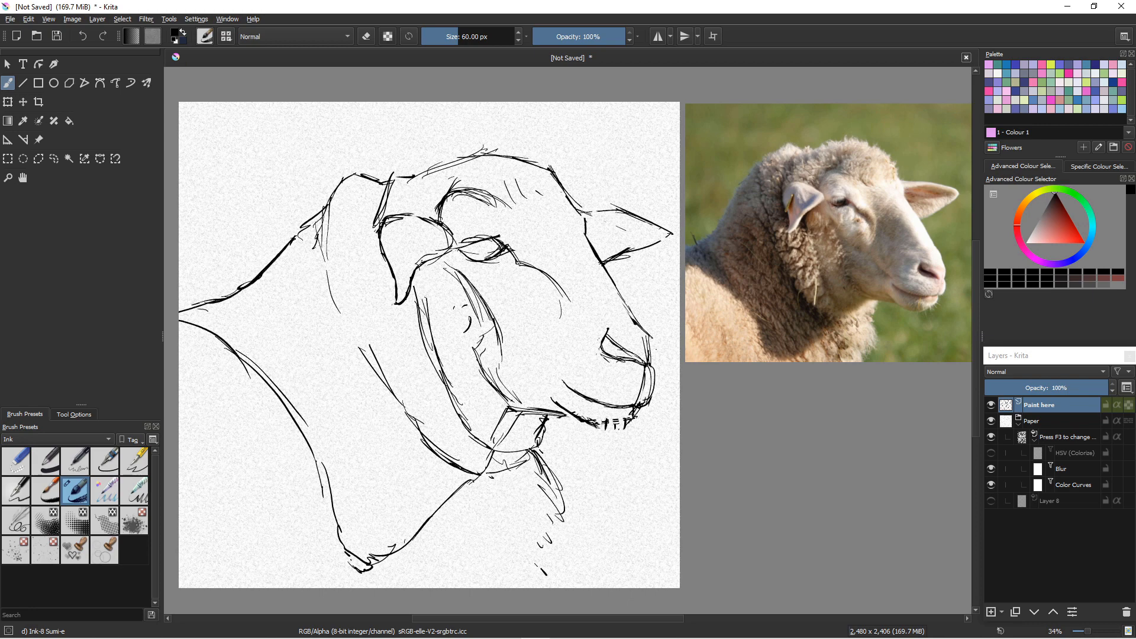
{"action": "key", "text": "slash"}
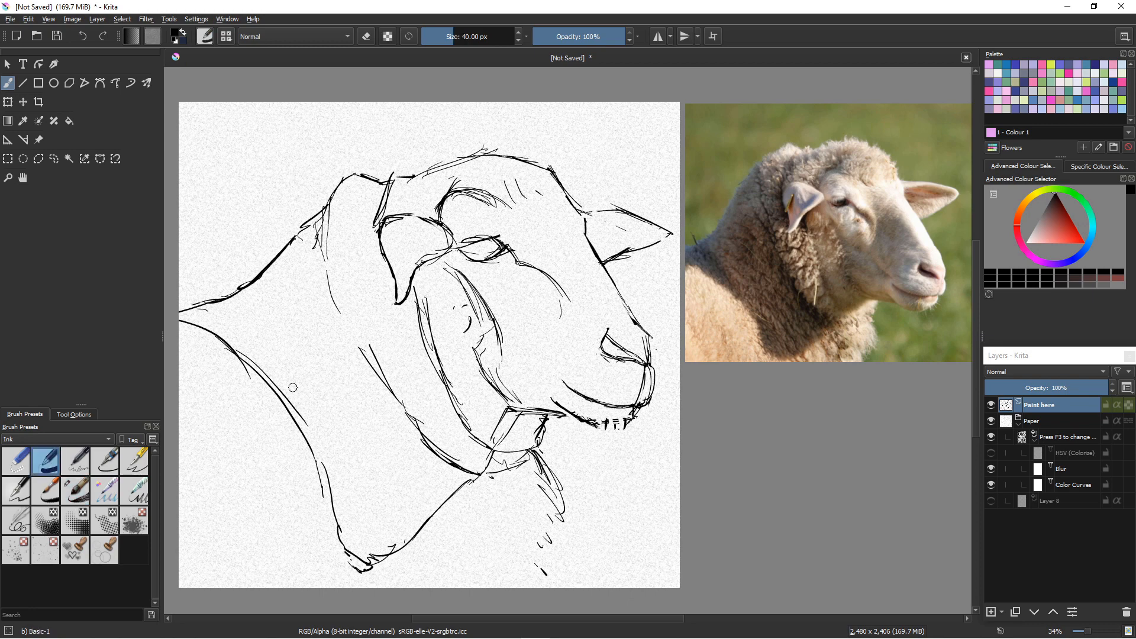
{"action": "left_click_drag", "start_coordinate": [280, 374], "coordinate": [325, 417]}
{"action": "key", "text": "ctrl+z"}
Add a new paint layer above the sketch and make the Paint here layer active again
{"action": "left_click", "coordinate": [991, 612]}
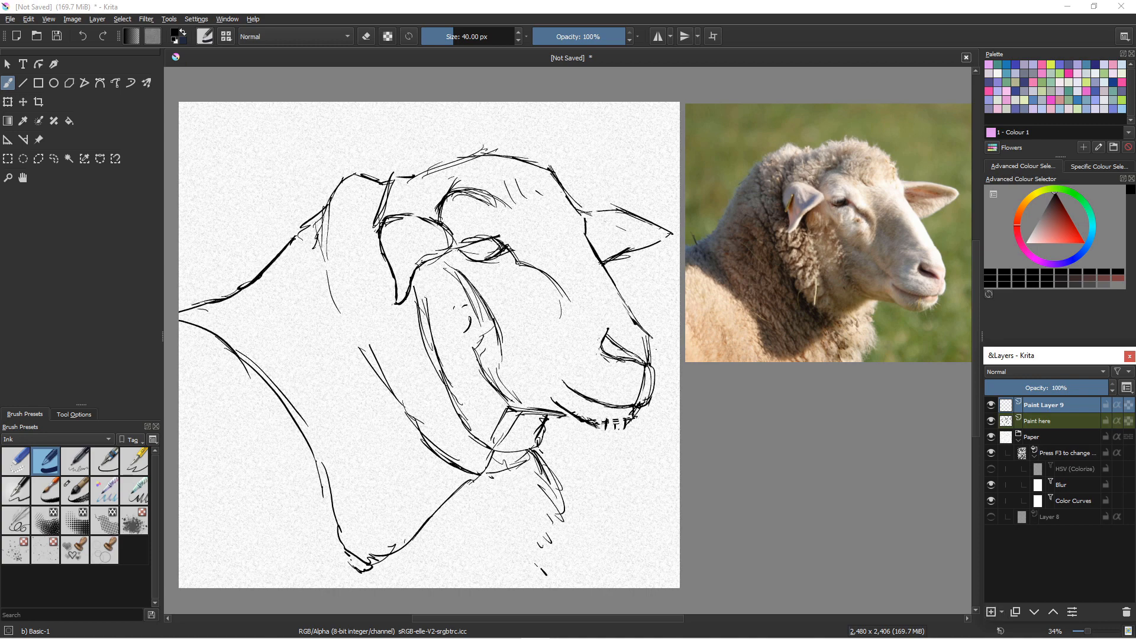
{"action": "left_click", "coordinate": [1049, 437]}
{"action": "left_click", "coordinate": [1048, 419]}
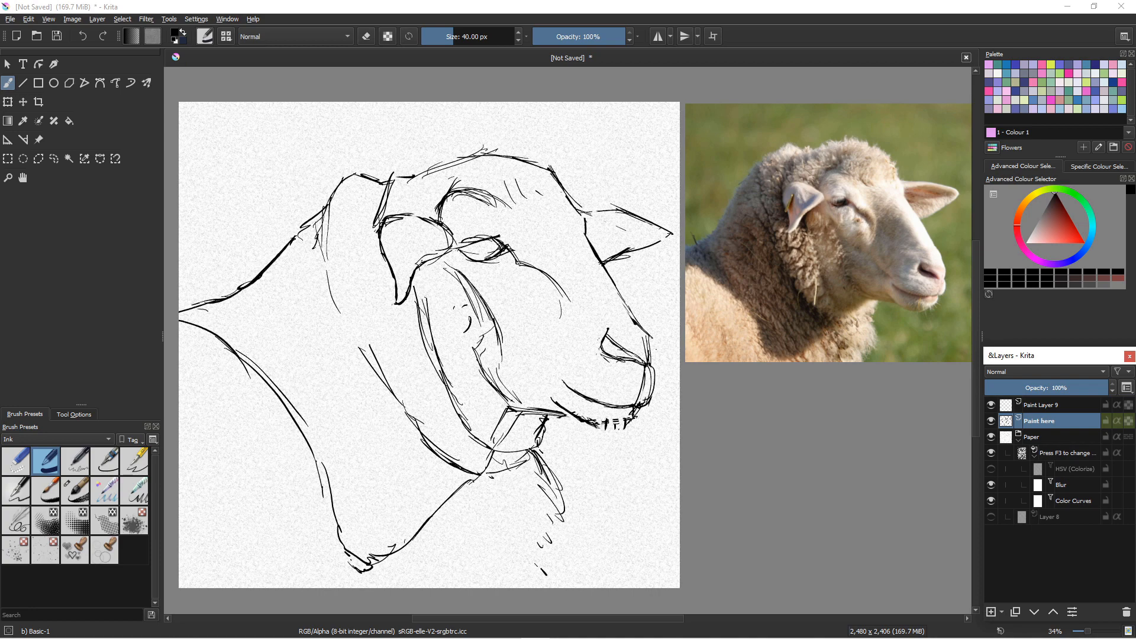
Shade the broad neck area between the head fleece and the body with the Texture Large Splat brush in black
{"action": "left_click", "coordinate": [75, 490]}
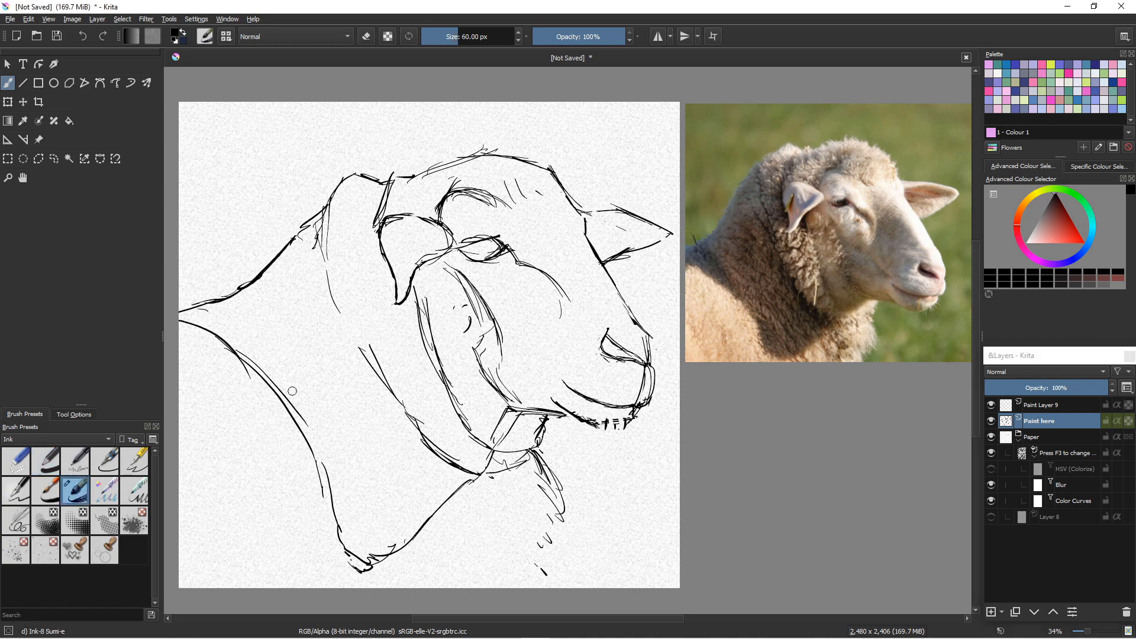
{"action": "left_click", "coordinate": [126, 523]}
{"action": "mouse_move", "coordinate": [293, 392]}
{"action": "left_mouse_down"}
{"action": "mouse_move", "coordinate": [335, 418]}
{"action": "mouse_move", "coordinate": [289, 350]}
{"action": "mouse_move", "coordinate": [338, 379]}
{"action": "mouse_move", "coordinate": [311, 329]}
{"action": "mouse_move", "coordinate": [342, 371]}
{"action": "mouse_move", "coordinate": [357, 427]}
{"action": "mouse_move", "coordinate": [282, 362]}
{"action": "mouse_move", "coordinate": [309, 318]}
{"action": "mouse_move", "coordinate": [347, 329]}
{"action": "mouse_move", "coordinate": [368, 393]}
{"action": "mouse_move", "coordinate": [408, 448]}
{"action": "mouse_move", "coordinate": [368, 382]}
{"action": "mouse_move", "coordinate": [439, 464]}
{"action": "mouse_move", "coordinate": [465, 470]}
{"action": "mouse_move", "coordinate": [361, 405]}
{"action": "mouse_move", "coordinate": [368, 451]}
{"action": "mouse_move", "coordinate": [338, 451]}
{"action": "mouse_move", "coordinate": [329, 417]}
{"action": "mouse_move", "coordinate": [215, 319]}
{"action": "mouse_move", "coordinate": [307, 400]}
{"action": "mouse_move", "coordinate": [196, 321]}
{"action": "mouse_move", "coordinate": [232, 319]}
{"action": "mouse_move", "coordinate": [271, 279]}
{"action": "mouse_move", "coordinate": [273, 309]}
{"action": "mouse_move", "coordinate": [290, 270]}
{"action": "mouse_move", "coordinate": [273, 355]}
{"action": "mouse_move", "coordinate": [291, 276]}
{"action": "mouse_move", "coordinate": [267, 299]}
{"action": "mouse_move", "coordinate": [264, 326]}
{"action": "mouse_move", "coordinate": [319, 268]}
{"action": "mouse_move", "coordinate": [341, 346]}
{"action": "mouse_move", "coordinate": [307, 317]}
{"action": "mouse_move", "coordinate": [350, 448]}
{"action": "mouse_move", "coordinate": [288, 383]}
{"action": "mouse_move", "coordinate": [340, 492]}
{"action": "mouse_move", "coordinate": [357, 429]}
{"action": "mouse_move", "coordinate": [424, 520]}
{"action": "mouse_move", "coordinate": [366, 460]}
{"action": "mouse_move", "coordinate": [377, 486]}
{"action": "mouse_move", "coordinate": [364, 543]}
{"action": "mouse_move", "coordinate": [433, 485]}
{"action": "mouse_move", "coordinate": [401, 526]}
{"action": "left_mouse_up"}
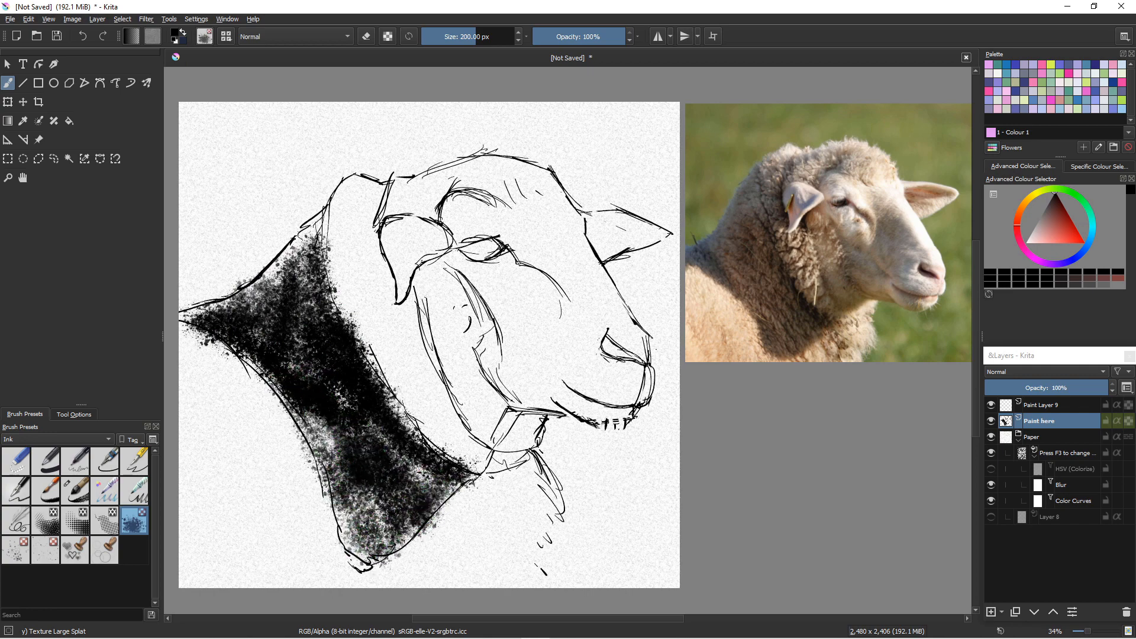
Darken the front edge and upper part of the neck shadow with the Ink-8 Sumi-e brush enlarged to 188 px
{"action": "left_click", "coordinate": [75, 490]}
{"action": "mouse_move", "coordinate": [320, 290]}
{"action": "left_mouse_down"}
{"action": "mouse_move", "coordinate": [394, 414]}
{"action": "mouse_move", "coordinate": [423, 439]}
{"action": "left_mouse_up"}
{"action": "left_click_drag", "start_coordinate": [347, 349], "coordinate": [372, 350], "text": "shift"}
{"action": "mouse_move", "coordinate": [360, 350]}
{"action": "left_mouse_down"}
{"action": "mouse_move", "coordinate": [396, 407]}
{"action": "mouse_move", "coordinate": [450, 454]}
{"action": "left_mouse_up"}
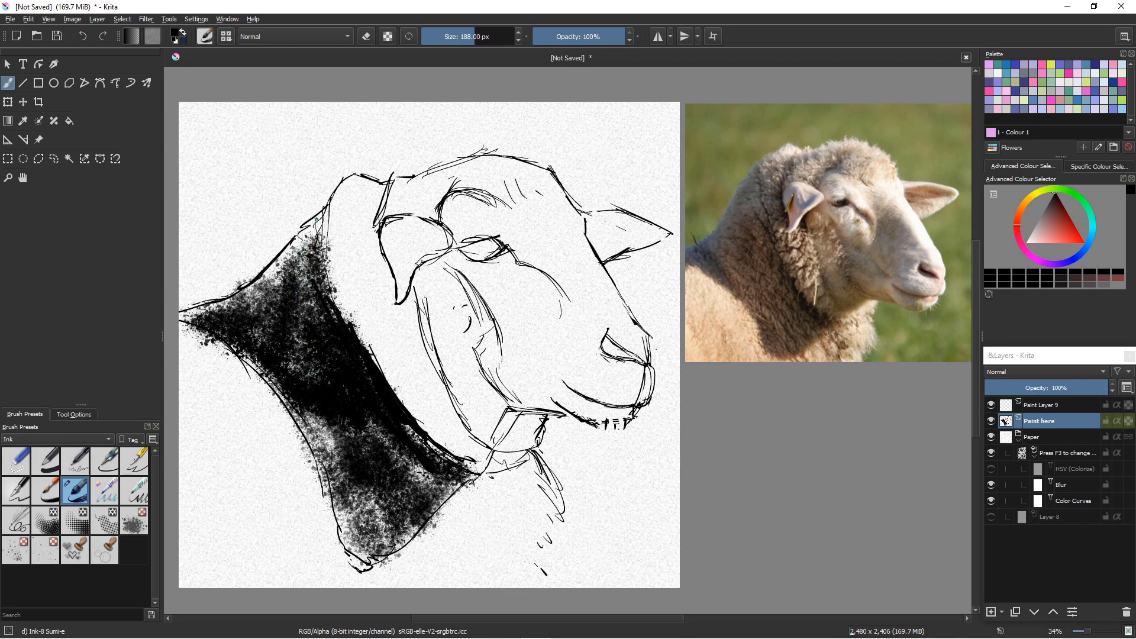
{"action": "mouse_move", "coordinate": [316, 219]}
{"action": "left_mouse_down"}
{"action": "mouse_move", "coordinate": [329, 312]}
{"action": "mouse_move", "coordinate": [359, 333]}
{"action": "mouse_move", "coordinate": [308, 308]}
{"action": "left_mouse_up"}
{"action": "mouse_move", "coordinate": [290, 244]}
{"action": "left_mouse_down"}
{"action": "mouse_move", "coordinate": [301, 313]}
{"action": "mouse_move", "coordinate": [277, 269]}
{"action": "mouse_move", "coordinate": [183, 320]}
{"action": "mouse_move", "coordinate": [228, 324]}
{"action": "mouse_move", "coordinate": [194, 336]}
{"action": "mouse_move", "coordinate": [269, 376]}
{"action": "mouse_move", "coordinate": [237, 340]}
{"action": "mouse_move", "coordinate": [273, 281]}
{"action": "mouse_move", "coordinate": [301, 365]}
{"action": "left_mouse_up"}
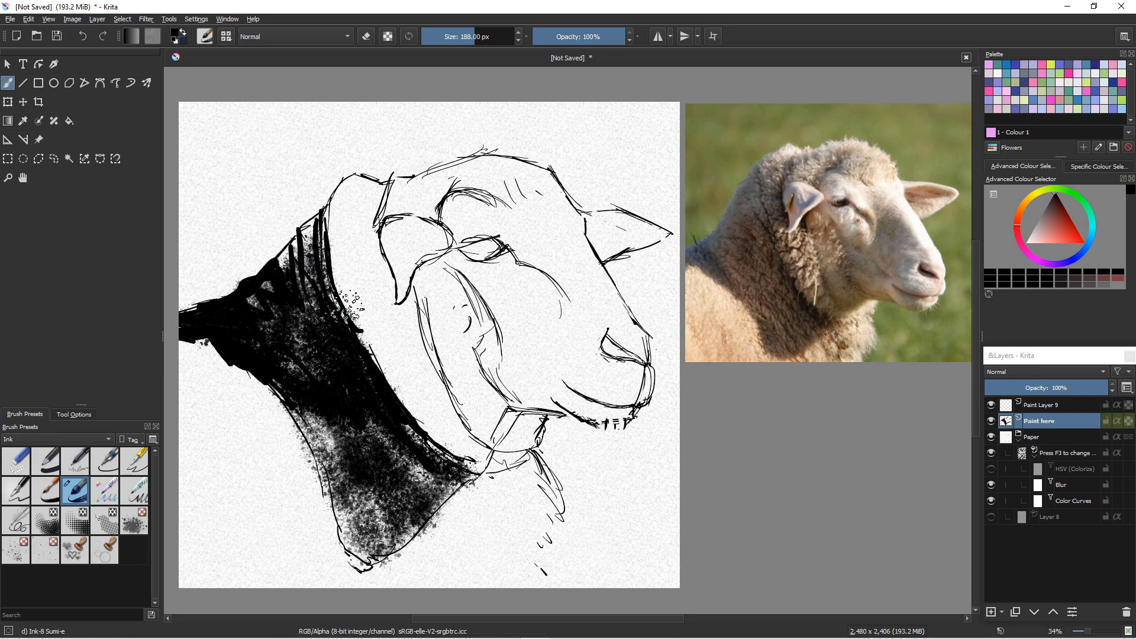
Thicken the near ear's back edge and tip, and ink wavy wool strokes from below the ear down to the throat
{"action": "mouse_move", "coordinate": [387, 192]}
{"action": "left_mouse_down"}
{"action": "mouse_move", "coordinate": [376, 242]}
{"action": "mouse_move", "coordinate": [396, 306]}
{"action": "left_mouse_up"}
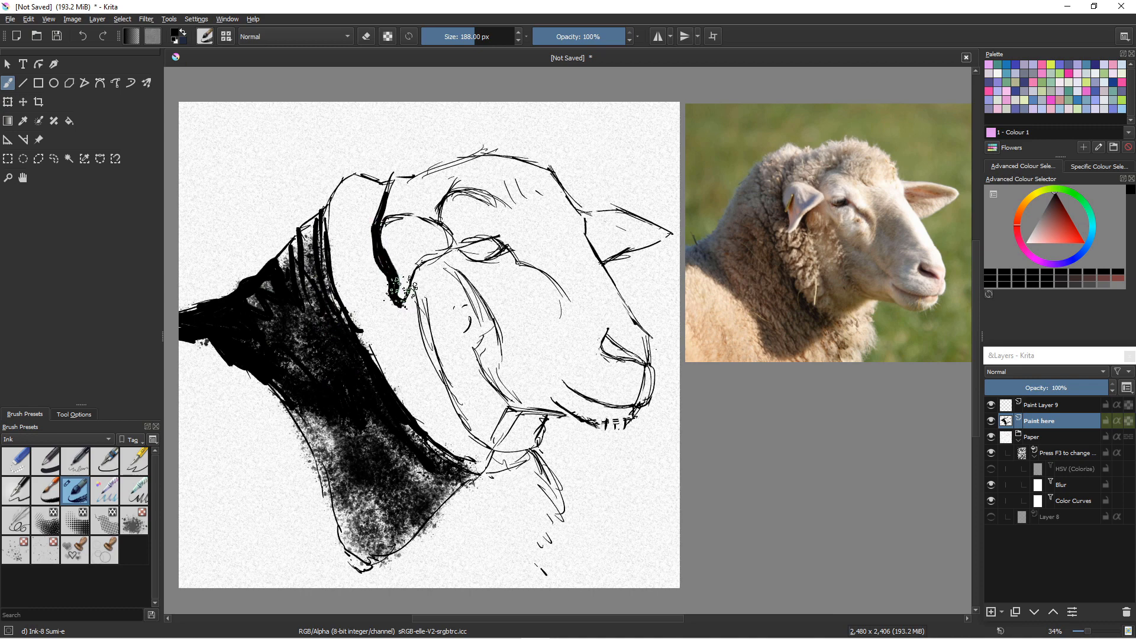
{"action": "left_click_drag", "start_coordinate": [425, 258], "coordinate": [402, 303]}
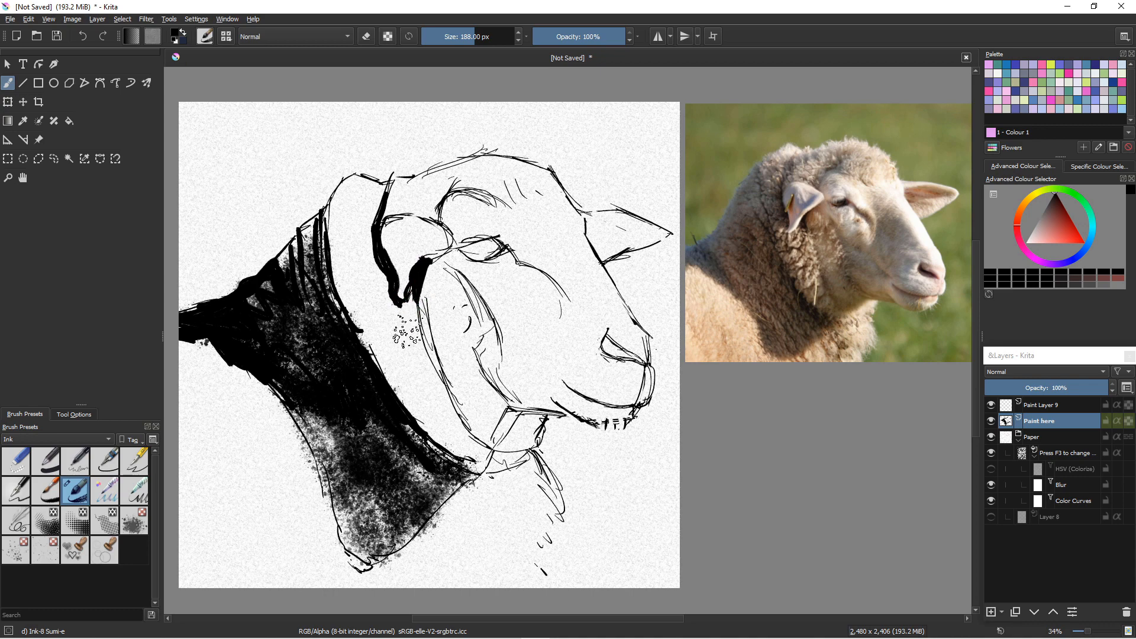
{"action": "mouse_move", "coordinate": [407, 296]}
{"action": "left_mouse_down"}
{"action": "mouse_move", "coordinate": [410, 316]}
{"action": "mouse_move", "coordinate": [412, 306]}
{"action": "left_mouse_up"}
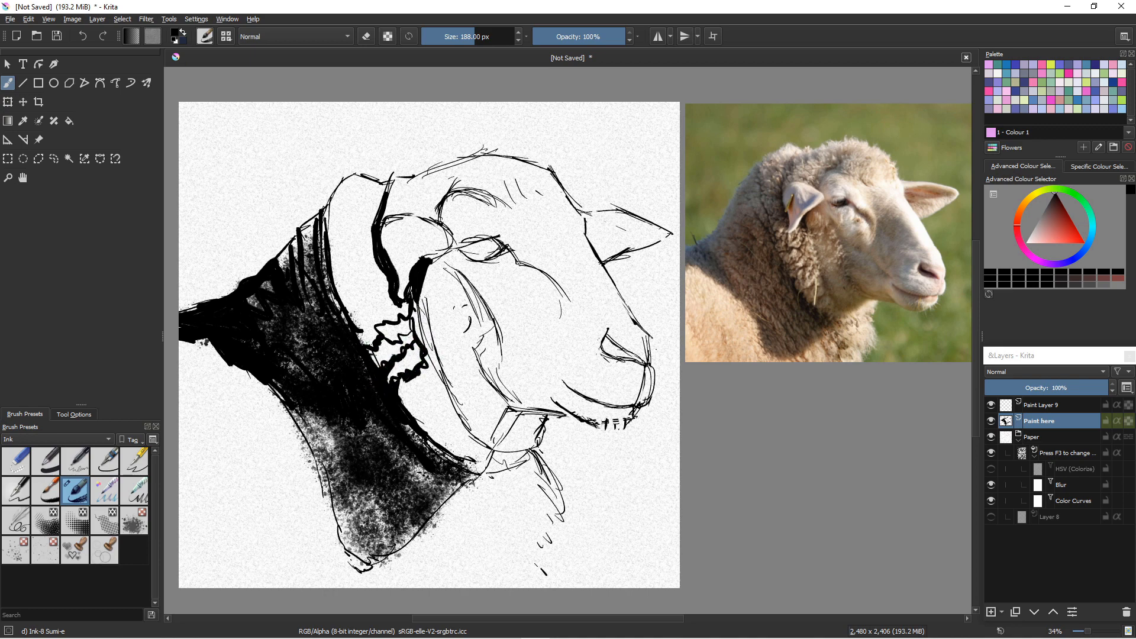
{"action": "mouse_move", "coordinate": [425, 357]}
{"action": "left_mouse_down"}
{"action": "mouse_move", "coordinate": [412, 421]}
{"action": "mouse_move", "coordinate": [415, 405]}
{"action": "mouse_move", "coordinate": [398, 402]}
{"action": "mouse_move", "coordinate": [422, 396]}
{"action": "mouse_move", "coordinate": [422, 380]}
{"action": "mouse_move", "coordinate": [449, 409]}
{"action": "mouse_move", "coordinate": [416, 427]}
{"action": "mouse_move", "coordinate": [441, 413]}
{"action": "mouse_move", "coordinate": [438, 436]}
{"action": "mouse_move", "coordinate": [451, 431]}
{"action": "mouse_move", "coordinate": [470, 466]}
{"action": "mouse_move", "coordinate": [504, 460]}
{"action": "left_mouse_up"}
{"action": "left_click_drag", "start_coordinate": [473, 467], "coordinate": [468, 484]}
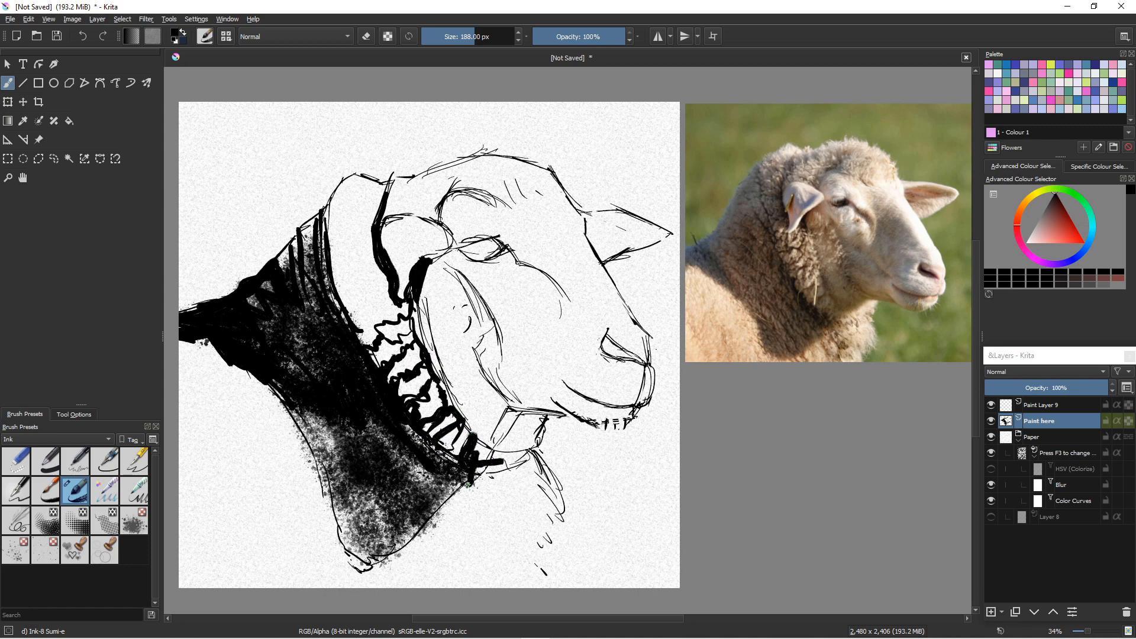
Fill most of the remaining neck shadow with solid black and thicken the chest fleece line below the throat
{"action": "mouse_move", "coordinate": [413, 413]}
{"action": "left_mouse_down"}
{"action": "mouse_move", "coordinate": [462, 474]}
{"action": "mouse_move", "coordinate": [430, 462]}
{"action": "mouse_move", "coordinate": [370, 497]}
{"action": "mouse_move", "coordinate": [377, 554]}
{"action": "left_mouse_up"}
{"action": "mouse_move", "coordinate": [412, 475]}
{"action": "left_mouse_down"}
{"action": "mouse_move", "coordinate": [453, 479]}
{"action": "mouse_move", "coordinate": [382, 565]}
{"action": "mouse_move", "coordinate": [396, 572]}
{"action": "left_mouse_up"}
{"action": "mouse_move", "coordinate": [535, 449]}
{"action": "left_mouse_down"}
{"action": "mouse_move", "coordinate": [562, 509]}
{"action": "mouse_move", "coordinate": [540, 518]}
{"action": "mouse_move", "coordinate": [547, 544]}
{"action": "mouse_move", "coordinate": [533, 571]}
{"action": "left_mouse_up"}
{"action": "mouse_move", "coordinate": [284, 408]}
{"action": "left_mouse_down"}
{"action": "mouse_move", "coordinate": [337, 473]}
{"action": "mouse_move", "coordinate": [363, 437]}
{"action": "mouse_move", "coordinate": [414, 474]}
{"action": "mouse_move", "coordinate": [296, 367]}
{"action": "mouse_move", "coordinate": [299, 267]}
{"action": "mouse_move", "coordinate": [306, 318]}
{"action": "mouse_move", "coordinate": [289, 289]}
{"action": "mouse_move", "coordinate": [346, 336]}
{"action": "mouse_move", "coordinate": [365, 322]}
{"action": "mouse_move", "coordinate": [365, 348]}
{"action": "left_mouse_up"}
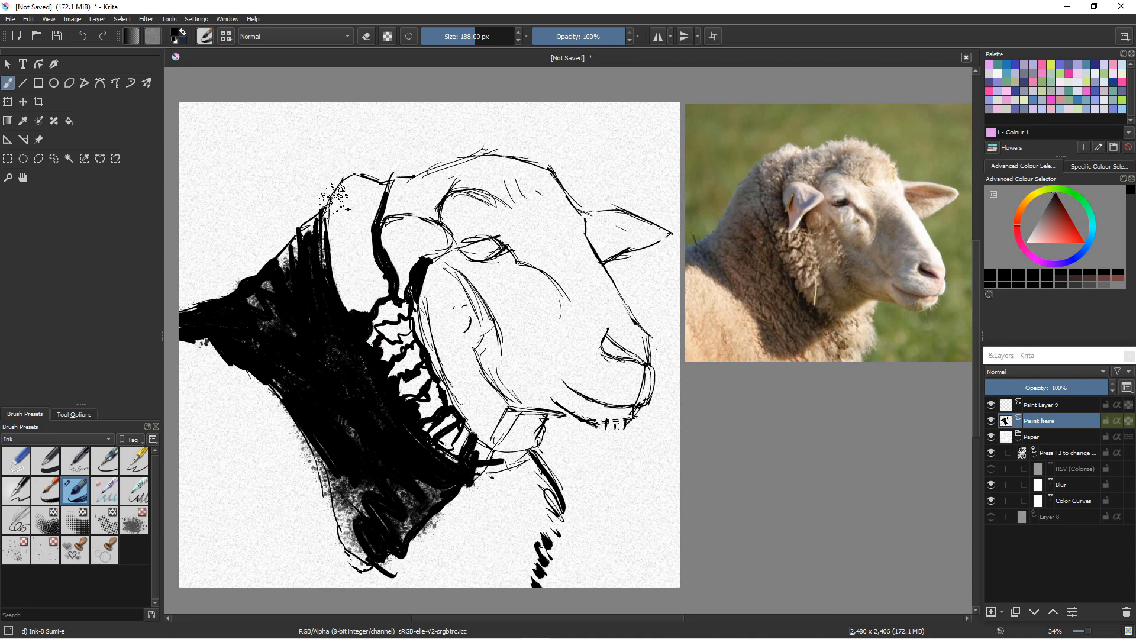
Ink the fleece outline and wavy strokes behind the near ear, and erase thin wavy highlights through the upper neck shadow at 50 px
{"action": "mouse_move", "coordinate": [362, 181]}
{"action": "left_mouse_down"}
{"action": "mouse_move", "coordinate": [386, 186]}
{"action": "mouse_move", "coordinate": [323, 212]}
{"action": "mouse_move", "coordinate": [343, 204]}
{"action": "left_mouse_up"}
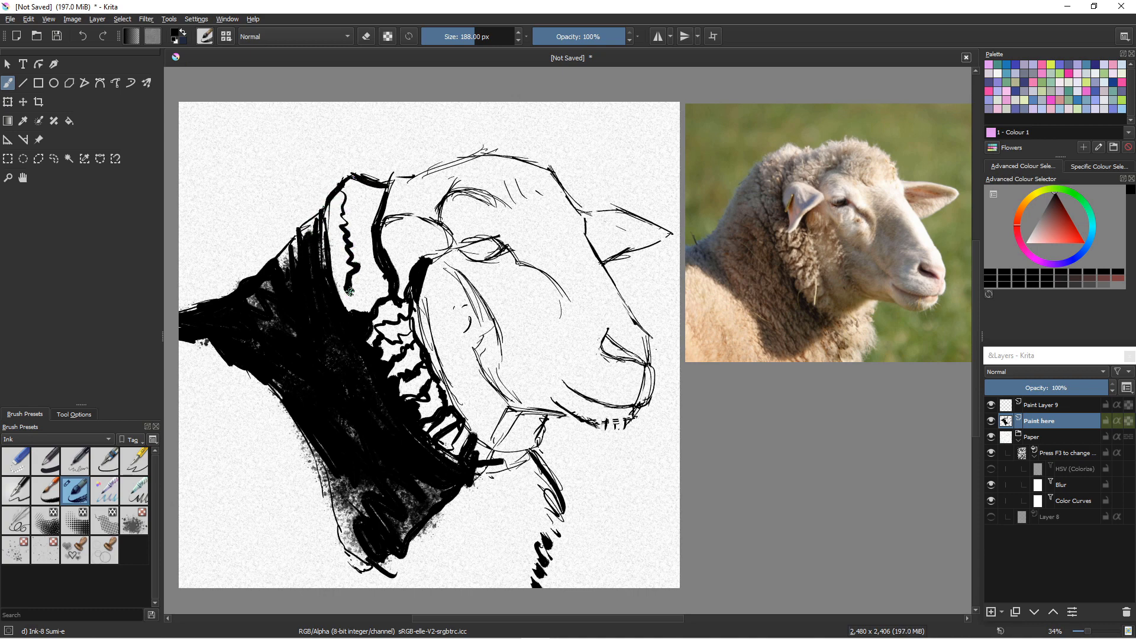
{"action": "left_click_drag", "start_coordinate": [350, 292], "coordinate": [369, 312]}
{"action": "left_click_drag", "start_coordinate": [327, 234], "coordinate": [351, 306]}
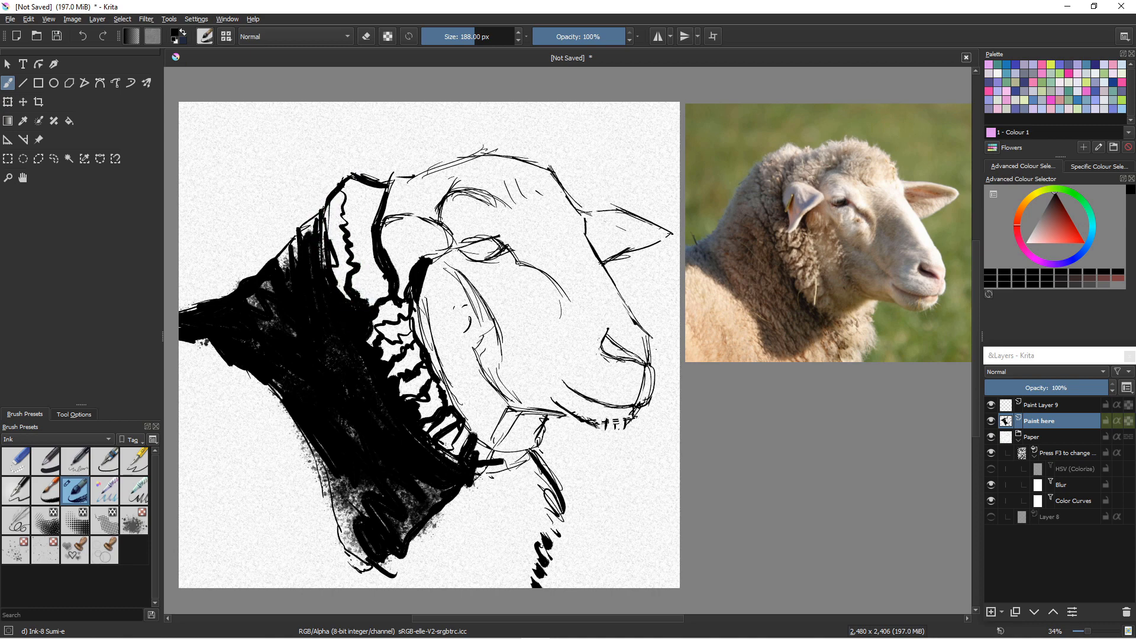
{"action": "key", "text": "e"}
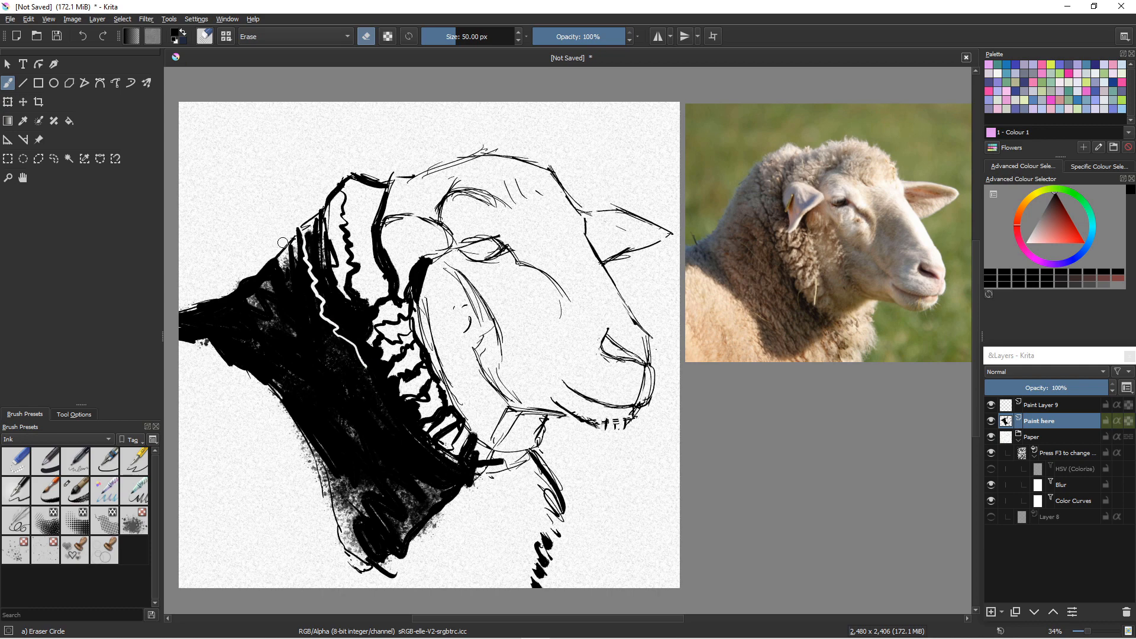
{"action": "left_click_drag", "start_coordinate": [282, 243], "coordinate": [294, 277]}
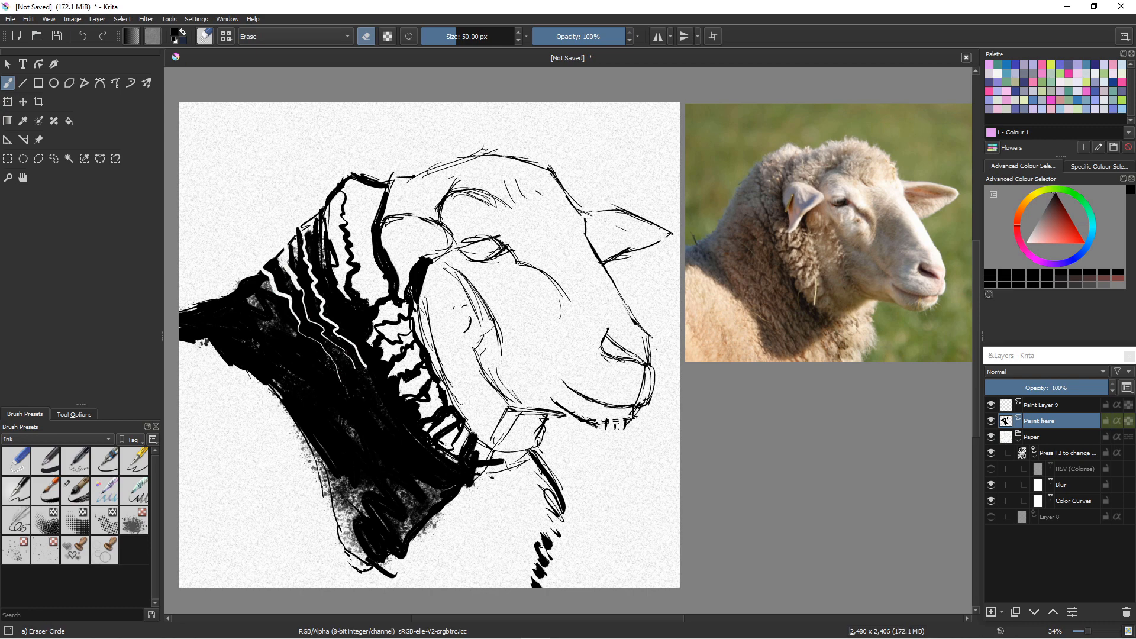
Cover the shoulder with looping wool scribbles using the 188 px Ink-8 Sumi-e brush, and solidify the neck shadow
{"action": "left_click", "coordinate": [76, 490]}
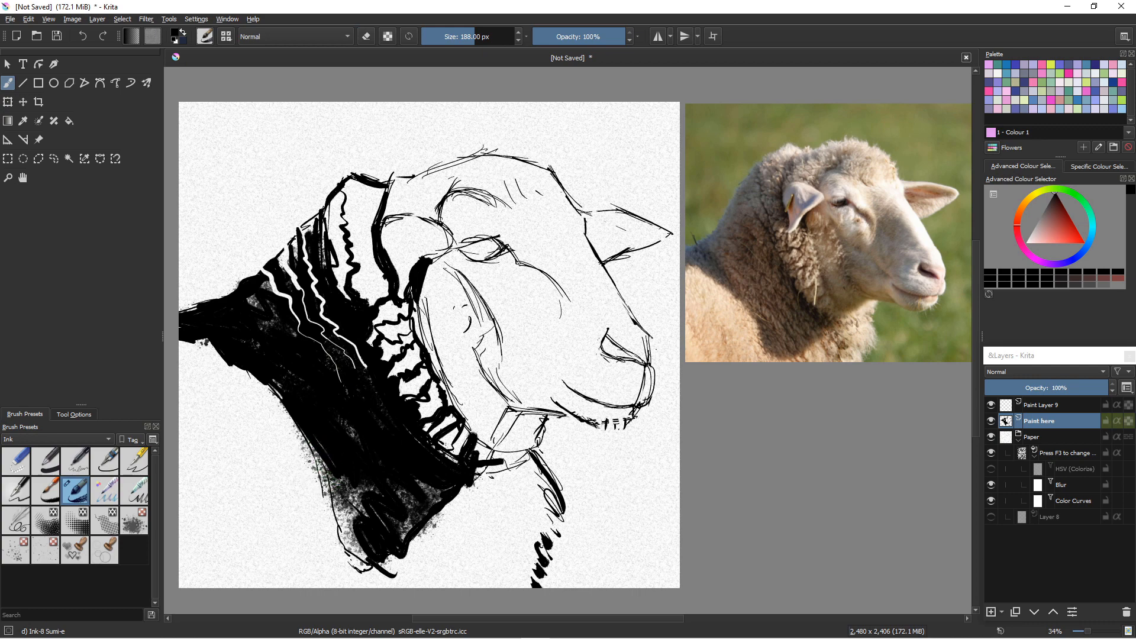
{"action": "mouse_move", "coordinate": [312, 465]}
{"action": "left_mouse_down"}
{"action": "mouse_move", "coordinate": [317, 498]}
{"action": "mouse_move", "coordinate": [342, 486]}
{"action": "mouse_move", "coordinate": [319, 510]}
{"action": "mouse_move", "coordinate": [333, 532]}
{"action": "mouse_move", "coordinate": [298, 518]}
{"action": "mouse_move", "coordinate": [293, 549]}
{"action": "mouse_move", "coordinate": [333, 550]}
{"action": "mouse_move", "coordinate": [356, 565]}
{"action": "mouse_move", "coordinate": [286, 577]}
{"action": "mouse_move", "coordinate": [299, 543]}
{"action": "mouse_move", "coordinate": [309, 591]}
{"action": "mouse_move", "coordinate": [343, 555]}
{"action": "mouse_move", "coordinate": [371, 580]}
{"action": "mouse_move", "coordinate": [405, 581]}
{"action": "mouse_move", "coordinate": [284, 462]}
{"action": "mouse_move", "coordinate": [277, 504]}
{"action": "mouse_move", "coordinate": [261, 465]}
{"action": "mouse_move", "coordinate": [267, 510]}
{"action": "mouse_move", "coordinate": [242, 501]}
{"action": "mouse_move", "coordinate": [306, 514]}
{"action": "mouse_move", "coordinate": [257, 541]}
{"action": "mouse_move", "coordinate": [236, 528]}
{"action": "mouse_move", "coordinate": [245, 562]}
{"action": "mouse_move", "coordinate": [280, 552]}
{"action": "mouse_move", "coordinate": [226, 560]}
{"action": "mouse_move", "coordinate": [199, 541]}
{"action": "mouse_move", "coordinate": [216, 514]}
{"action": "mouse_move", "coordinate": [187, 592]}
{"action": "mouse_move", "coordinate": [196, 524]}
{"action": "mouse_move", "coordinate": [244, 508]}
{"action": "mouse_move", "coordinate": [227, 451]}
{"action": "mouse_move", "coordinate": [245, 471]}
{"action": "mouse_move", "coordinate": [257, 426]}
{"action": "mouse_move", "coordinate": [319, 448]}
{"action": "mouse_move", "coordinate": [309, 464]}
{"action": "mouse_move", "coordinate": [336, 466]}
{"action": "mouse_move", "coordinate": [345, 499]}
{"action": "mouse_move", "coordinate": [352, 478]}
{"action": "mouse_move", "coordinate": [365, 495]}
{"action": "mouse_move", "coordinate": [337, 495]}
{"action": "mouse_move", "coordinate": [338, 508]}
{"action": "mouse_move", "coordinate": [364, 541]}
{"action": "mouse_move", "coordinate": [406, 477]}
{"action": "mouse_move", "coordinate": [438, 497]}
{"action": "mouse_move", "coordinate": [393, 541]}
{"action": "left_mouse_up"}
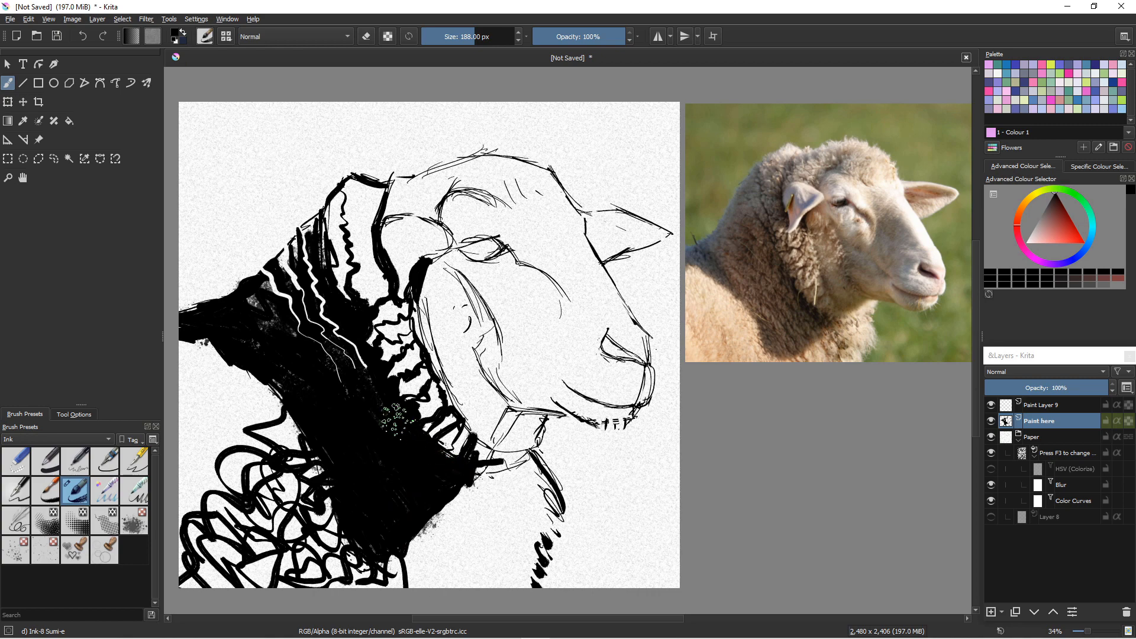
{"action": "mouse_move", "coordinate": [256, 305]}
{"action": "left_mouse_down"}
{"action": "mouse_move", "coordinate": [260, 281]}
{"action": "mouse_move", "coordinate": [285, 346]}
{"action": "mouse_move", "coordinate": [270, 347]}
{"action": "mouse_move", "coordinate": [280, 373]}
{"action": "mouse_move", "coordinate": [249, 364]}
{"action": "mouse_move", "coordinate": [299, 425]}
{"action": "mouse_move", "coordinate": [264, 421]}
{"action": "mouse_move", "coordinate": [272, 384]}
{"action": "mouse_move", "coordinate": [252, 423]}
{"action": "mouse_move", "coordinate": [213, 415]}
{"action": "mouse_move", "coordinate": [232, 361]}
{"action": "mouse_move", "coordinate": [213, 409]}
{"action": "mouse_move", "coordinate": [214, 377]}
{"action": "mouse_move", "coordinate": [178, 380]}
{"action": "mouse_move", "coordinate": [248, 371]}
{"action": "mouse_move", "coordinate": [193, 407]}
{"action": "mouse_move", "coordinate": [216, 352]}
{"action": "mouse_move", "coordinate": [191, 371]}
{"action": "mouse_move", "coordinate": [187, 334]}
{"action": "mouse_move", "coordinate": [189, 448]}
{"action": "mouse_move", "coordinate": [176, 458]}
{"action": "mouse_move", "coordinate": [218, 426]}
{"action": "mouse_move", "coordinate": [229, 449]}
{"action": "mouse_move", "coordinate": [255, 451]}
{"action": "mouse_move", "coordinate": [236, 480]}
{"action": "mouse_move", "coordinate": [199, 459]}
{"action": "mouse_move", "coordinate": [201, 503]}
{"action": "left_mouse_up"}
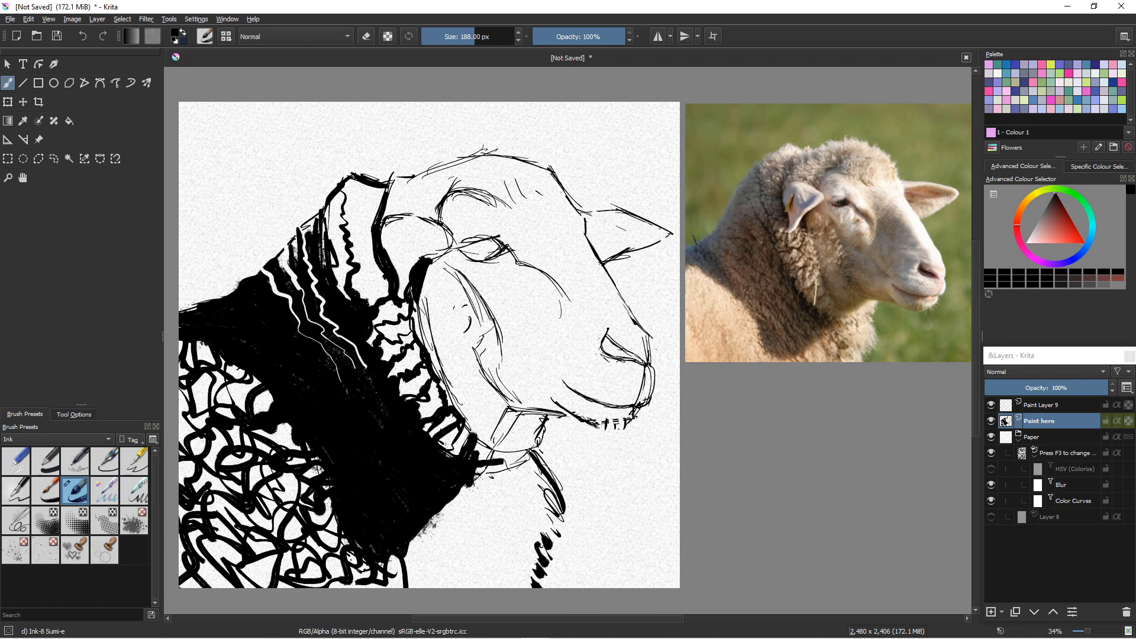
Clean up the neck shadow's chest edge and carve wavy highlights through its length with the 50 px Eraser Circle brush
{"action": "key", "text": "e"}
{"action": "left_click_drag", "start_coordinate": [475, 478], "coordinate": [424, 534]}
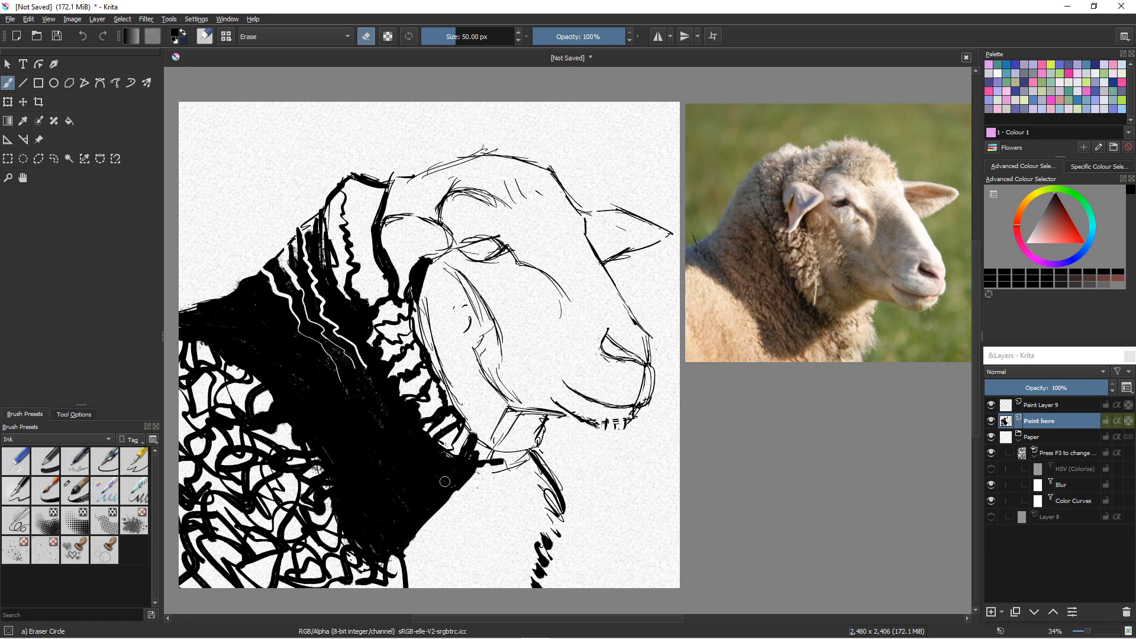
{"action": "mouse_move", "coordinate": [465, 495]}
{"action": "left_mouse_down"}
{"action": "mouse_move", "coordinate": [453, 474]}
{"action": "mouse_move", "coordinate": [414, 460]}
{"action": "mouse_move", "coordinate": [396, 430]}
{"action": "left_mouse_up"}
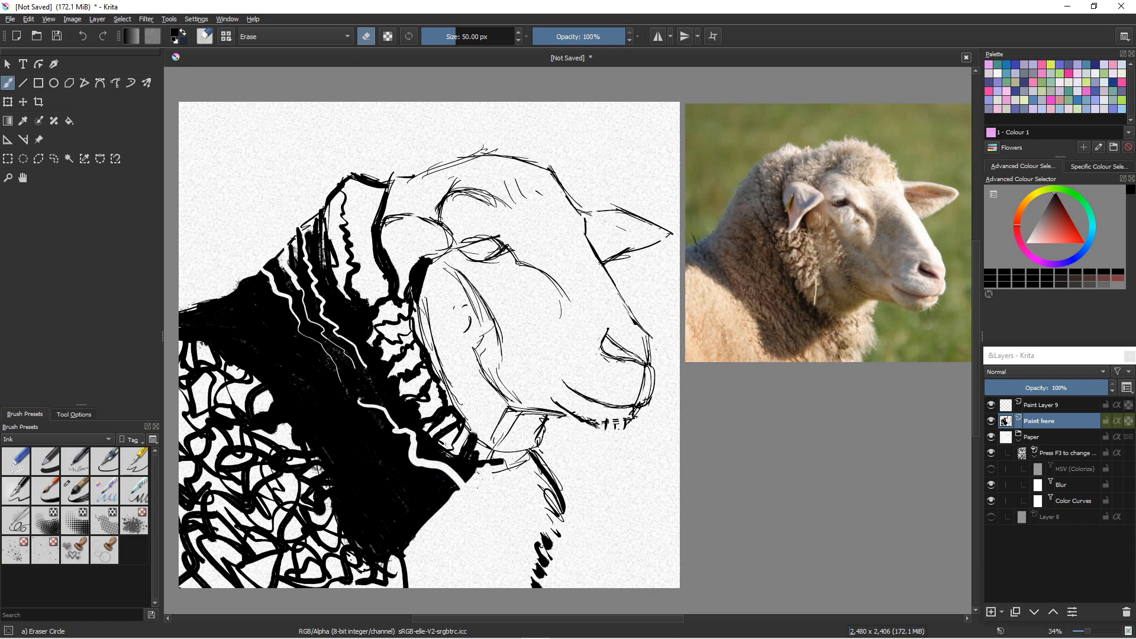
{"action": "mouse_move", "coordinate": [435, 492]}
{"action": "left_mouse_down"}
{"action": "mouse_move", "coordinate": [408, 502]}
{"action": "mouse_move", "coordinate": [395, 459]}
{"action": "left_mouse_up"}
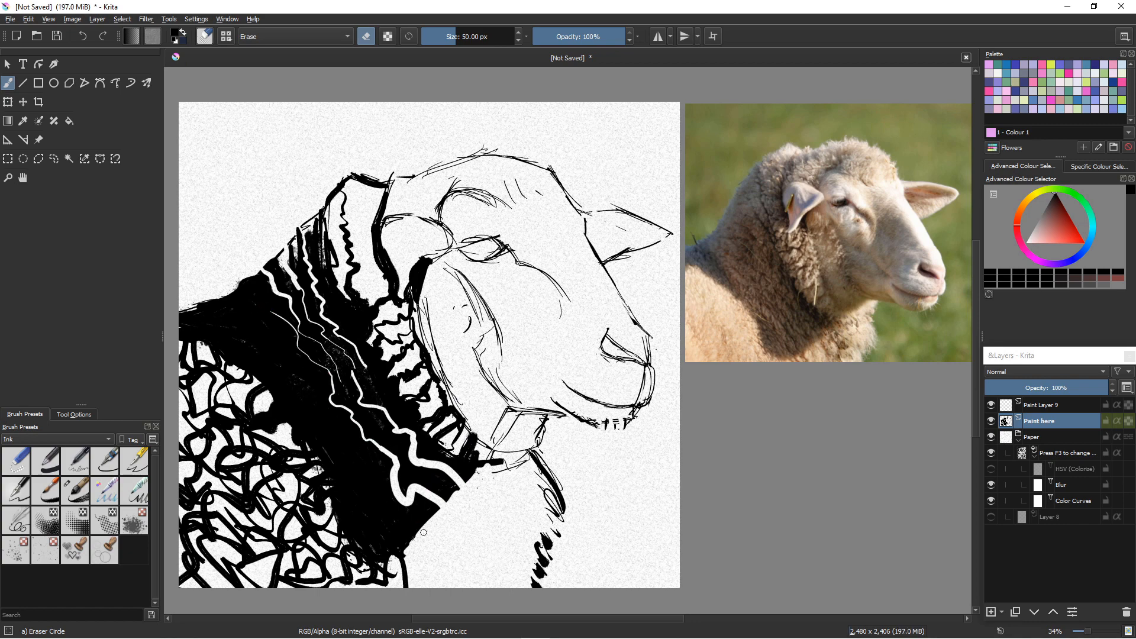
{"action": "mouse_move", "coordinate": [424, 532]}
{"action": "left_mouse_down"}
{"action": "mouse_move", "coordinate": [361, 492]}
{"action": "mouse_move", "coordinate": [322, 412]}
{"action": "left_mouse_up"}
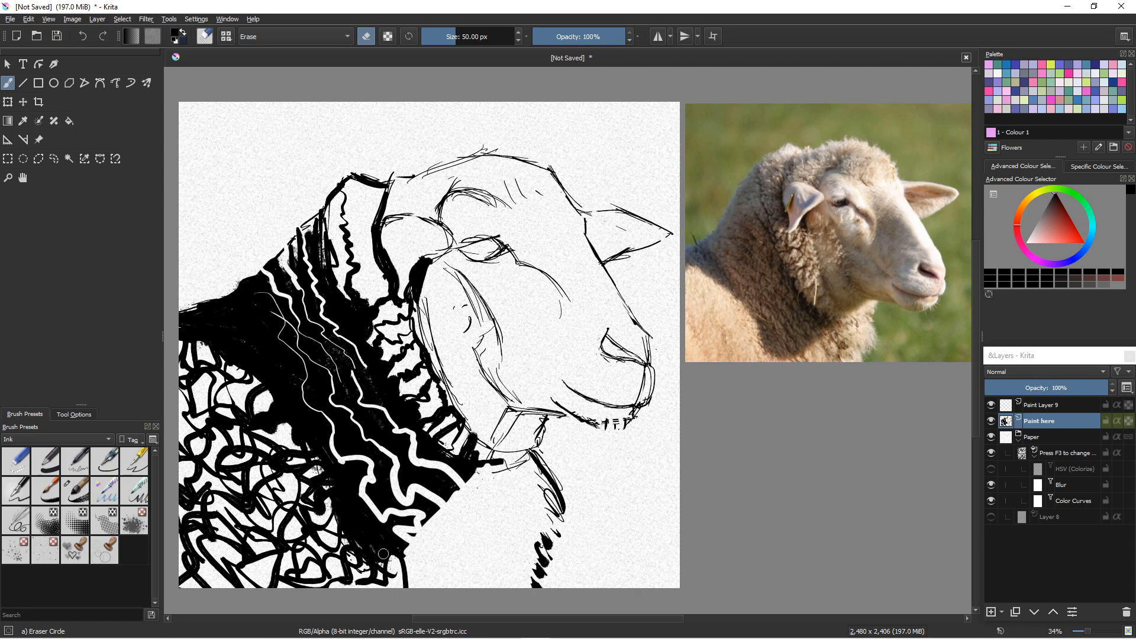
{"action": "mouse_move", "coordinate": [381, 557]}
{"action": "left_mouse_down"}
{"action": "mouse_move", "coordinate": [386, 536]}
{"action": "mouse_move", "coordinate": [336, 514]}
{"action": "left_mouse_up"}
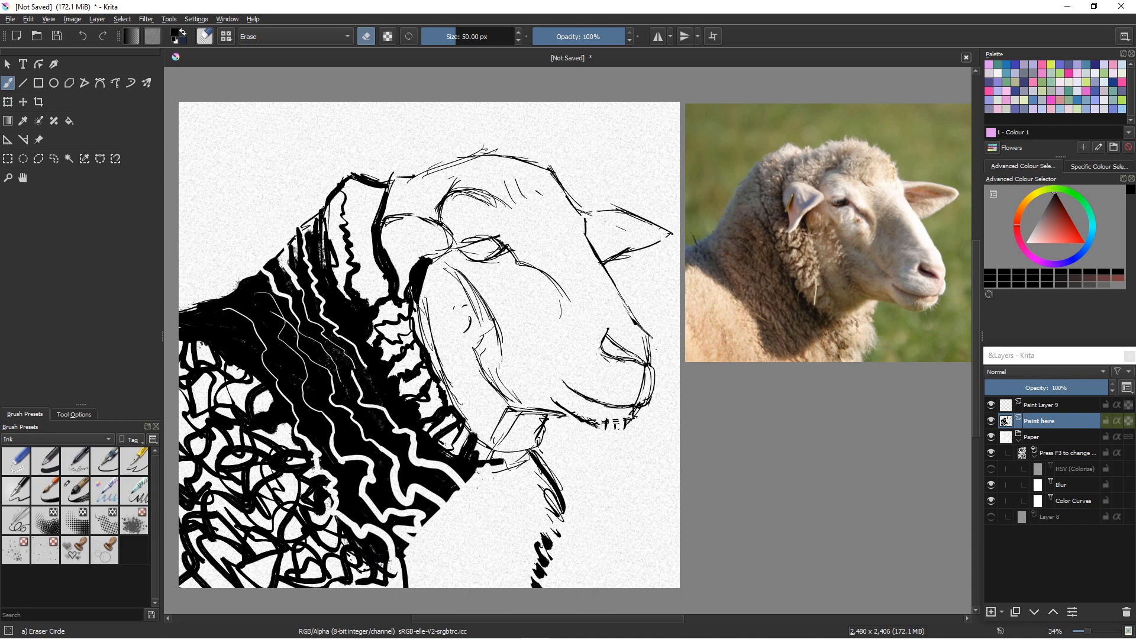
Ink a dark shadow under the throat and fill the chest with curly wool strokes using the Ink-8 Sumi-e brush
{"action": "left_click", "coordinate": [75, 490]}
{"action": "left_click_drag", "start_coordinate": [481, 484], "coordinate": [511, 531]}
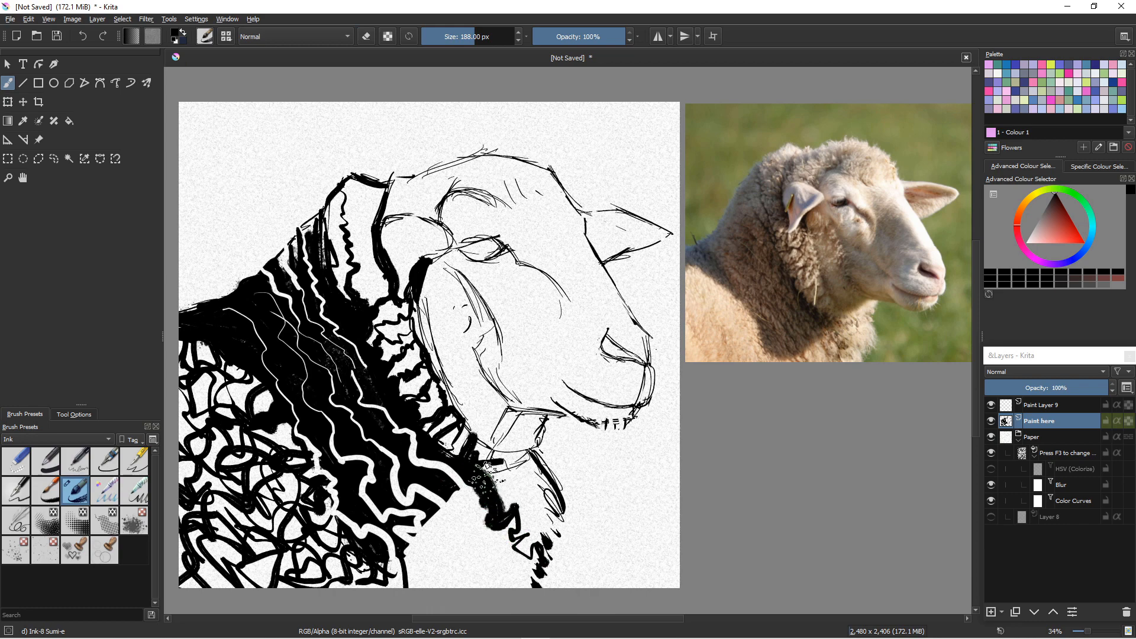
{"action": "mouse_move", "coordinate": [499, 480]}
{"action": "left_mouse_down"}
{"action": "mouse_move", "coordinate": [531, 489]}
{"action": "mouse_move", "coordinate": [552, 525]}
{"action": "left_mouse_up"}
{"action": "mouse_move", "coordinate": [492, 468]}
{"action": "left_mouse_down"}
{"action": "mouse_move", "coordinate": [527, 471]}
{"action": "mouse_move", "coordinate": [536, 461]}
{"action": "mouse_move", "coordinate": [492, 428]}
{"action": "mouse_move", "coordinate": [491, 451]}
{"action": "mouse_move", "coordinate": [529, 449]}
{"action": "mouse_move", "coordinate": [501, 462]}
{"action": "mouse_move", "coordinate": [470, 429]}
{"action": "mouse_move", "coordinate": [485, 459]}
{"action": "left_mouse_up"}
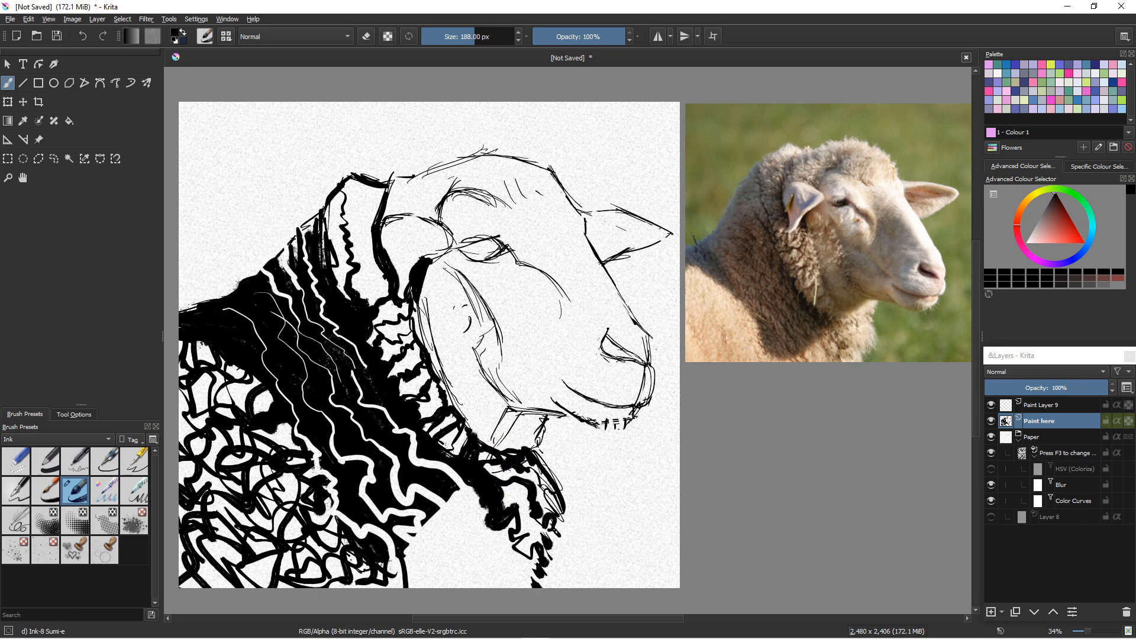
{"action": "mouse_move", "coordinate": [450, 491]}
{"action": "left_mouse_down"}
{"action": "mouse_move", "coordinate": [473, 496]}
{"action": "mouse_move", "coordinate": [465, 535]}
{"action": "mouse_move", "coordinate": [492, 548]}
{"action": "left_mouse_up"}
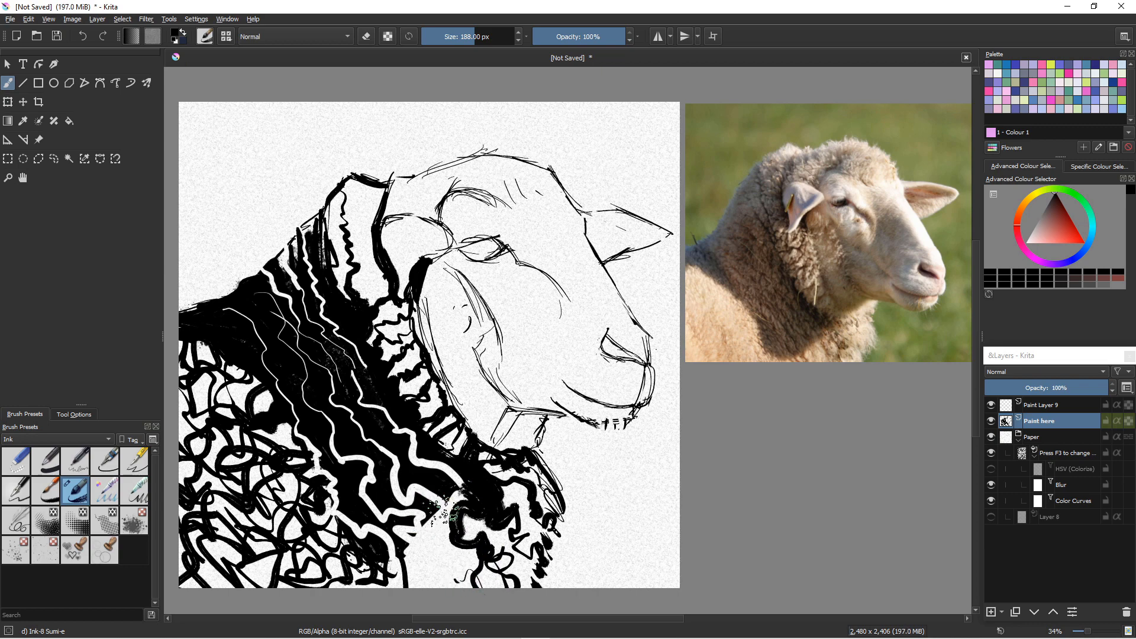
{"action": "mouse_move", "coordinate": [444, 507]}
{"action": "left_mouse_down"}
{"action": "mouse_move", "coordinate": [453, 533]}
{"action": "mouse_move", "coordinate": [439, 561]}
{"action": "mouse_move", "coordinate": [458, 579]}
{"action": "mouse_move", "coordinate": [424, 525]}
{"action": "mouse_move", "coordinate": [432, 541]}
{"action": "mouse_move", "coordinate": [412, 548]}
{"action": "mouse_move", "coordinate": [441, 567]}
{"action": "mouse_move", "coordinate": [420, 522]}
{"action": "mouse_move", "coordinate": [443, 537]}
{"action": "left_mouse_up"}
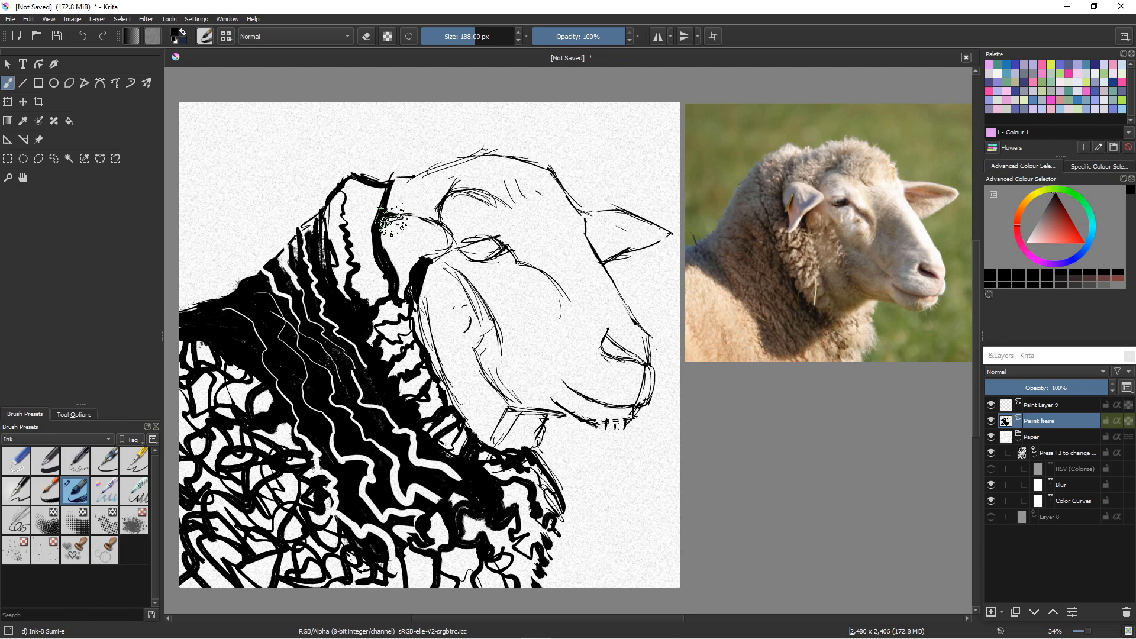
Thicken the near ear's outline, the jaw corner and the cheek's shadow marks with the 188 px Ink-8 Sumi-e brush
{"action": "mouse_move", "coordinate": [387, 218]}
{"action": "left_mouse_down"}
{"action": "mouse_move", "coordinate": [409, 216]}
{"action": "mouse_move", "coordinate": [393, 254]}
{"action": "left_mouse_up"}
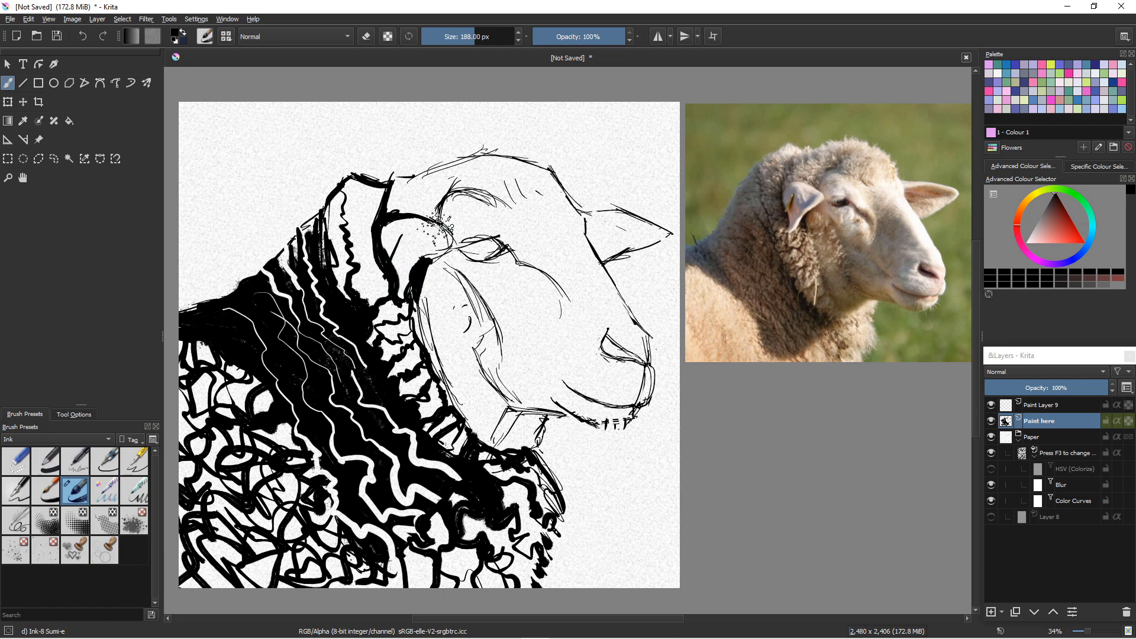
{"action": "left_click_drag", "start_coordinate": [448, 236], "coordinate": [435, 258]}
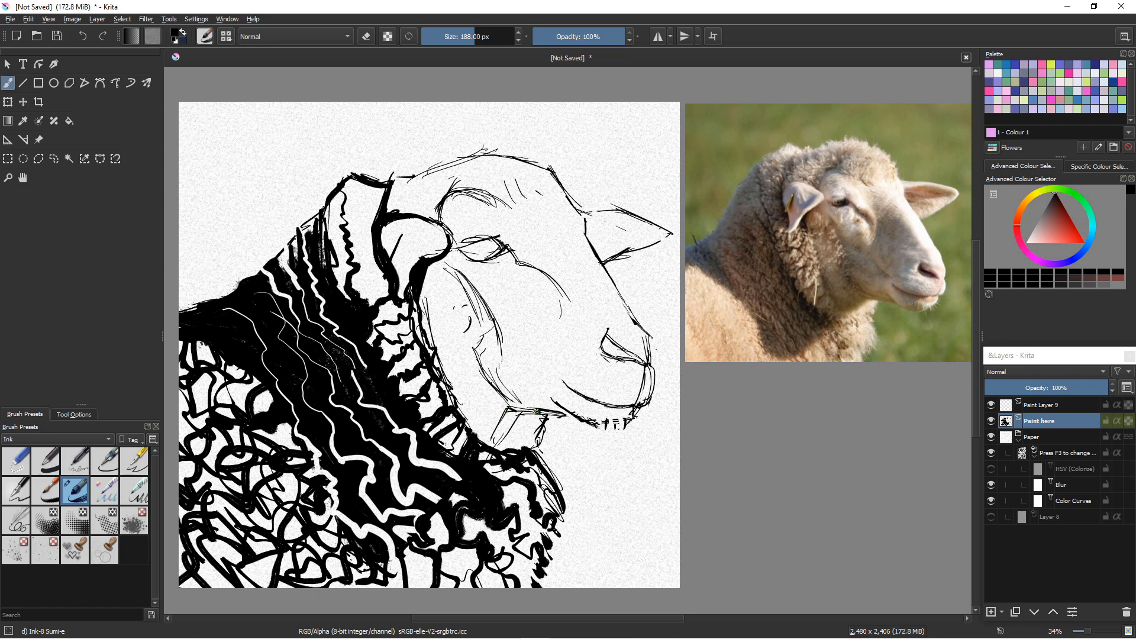
{"action": "left_click_drag", "start_coordinate": [535, 410], "coordinate": [496, 446]}
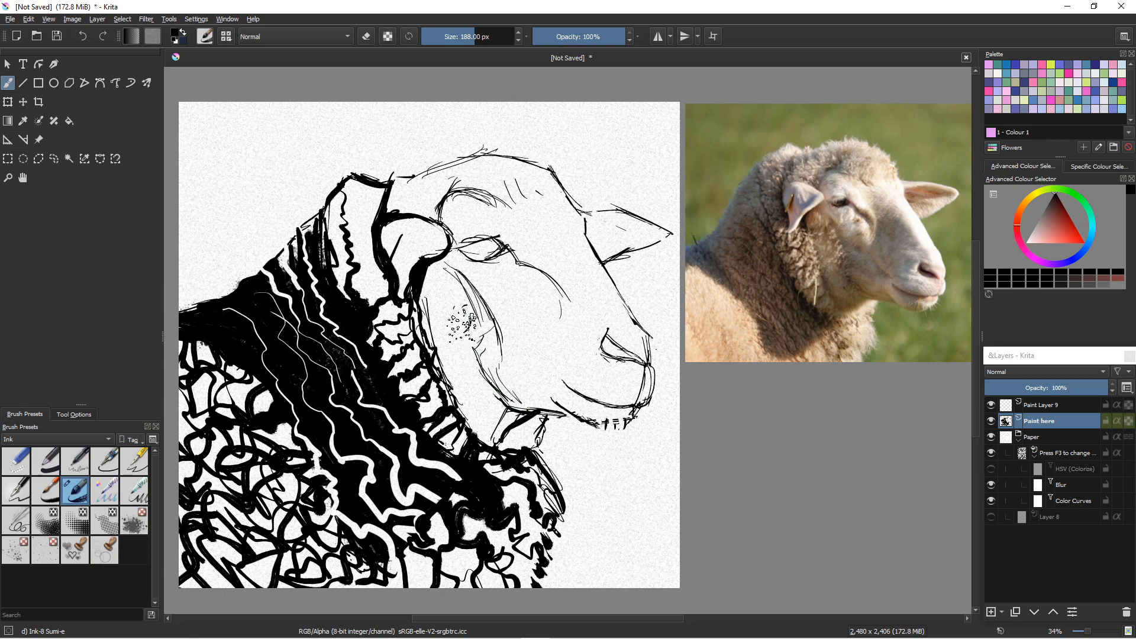
{"action": "mouse_move", "coordinate": [464, 288]}
{"action": "left_mouse_down"}
{"action": "mouse_move", "coordinate": [497, 329]}
{"action": "mouse_move", "coordinate": [476, 333]}
{"action": "mouse_move", "coordinate": [482, 311]}
{"action": "mouse_move", "coordinate": [495, 388]}
{"action": "left_mouse_up"}
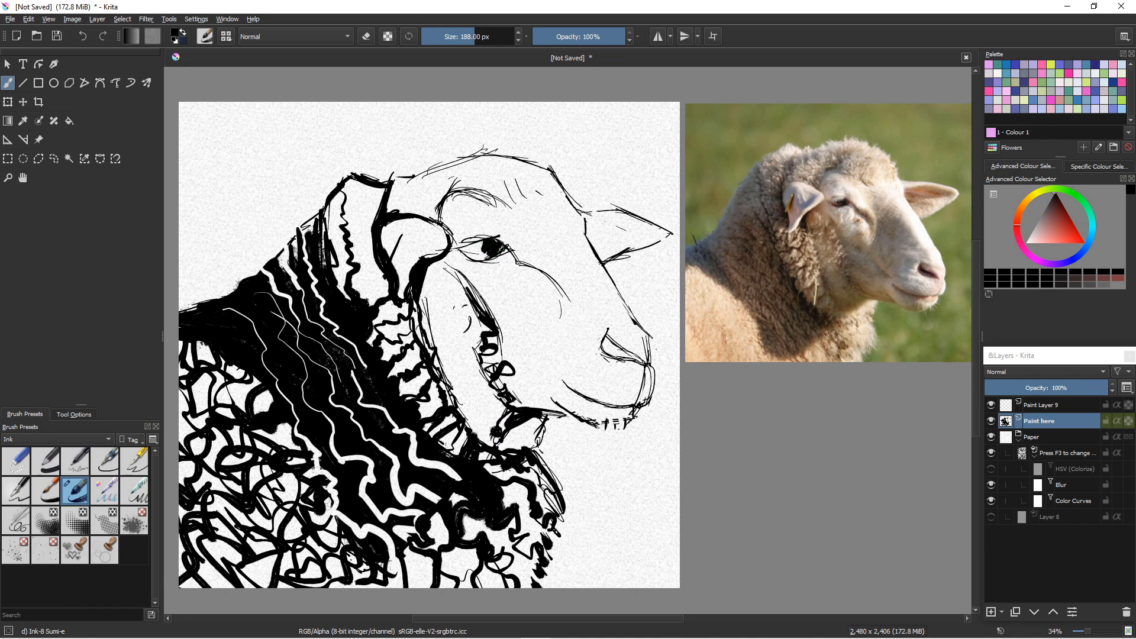
Reduce the brush to 90 px, fill the eye solid black and ink the curved crease running down from its inner corner
{"action": "key", "text": "bracketleft"}
{"action": "key", "text": "bracketleft"}
{"action": "key", "text": "bracketleft"}
{"action": "key", "text": "bracketleft"}
{"action": "key", "text": "bracketleft"}
{"action": "key", "text": "bracketleft"}
{"action": "key", "text": "bracketleft"}
{"action": "mouse_move", "coordinate": [491, 251]}
{"action": "left_mouse_down"}
{"action": "mouse_move", "coordinate": [468, 250]}
{"action": "mouse_move", "coordinate": [482, 254]}
{"action": "left_mouse_up"}
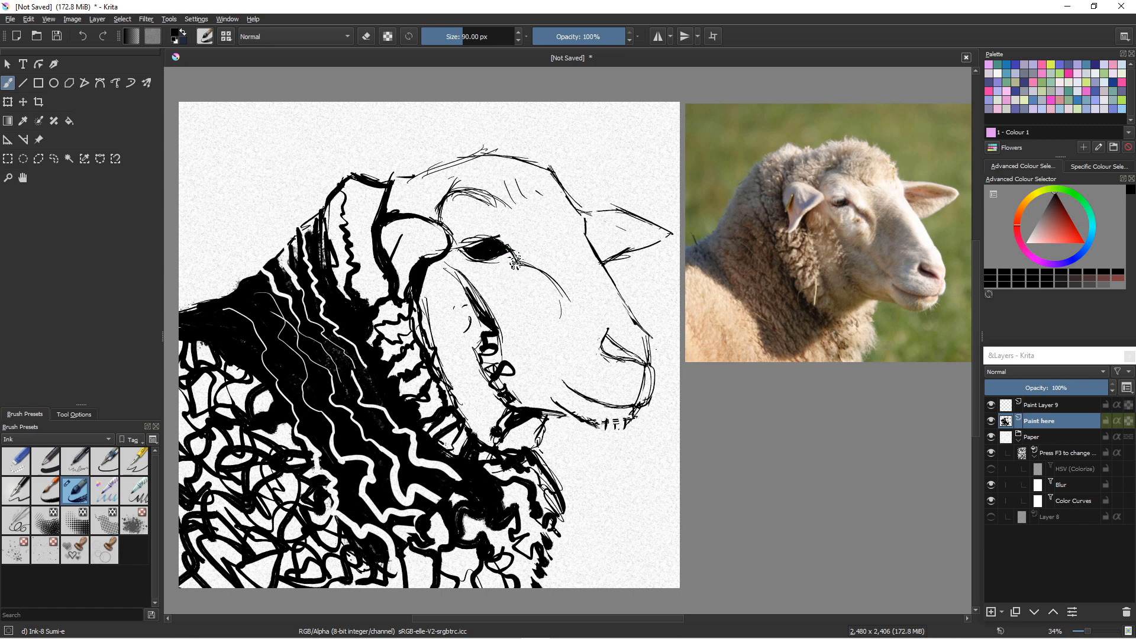
{"action": "mouse_move", "coordinate": [505, 247]}
{"action": "left_mouse_down"}
{"action": "mouse_move", "coordinate": [523, 276]}
{"action": "mouse_move", "coordinate": [516, 263]}
{"action": "mouse_move", "coordinate": [561, 318]}
{"action": "left_mouse_up"}
{"action": "left_click_drag", "start_coordinate": [532, 245], "coordinate": [558, 273]}
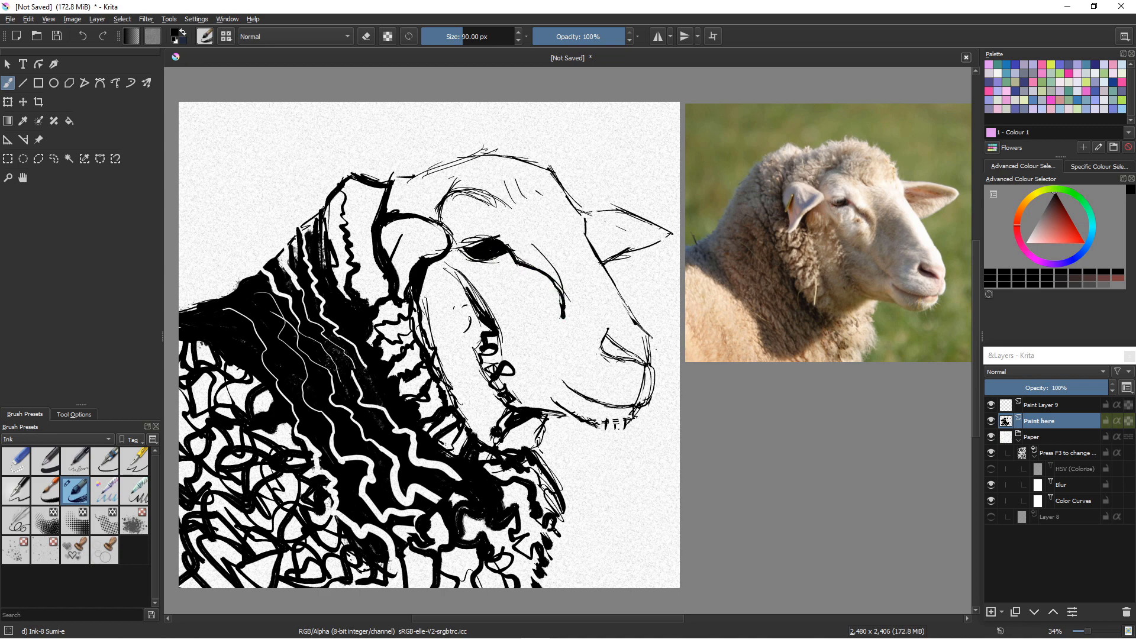
Scribble small curly wool loops over the top of the head and the fleece behind the near ear at 90 px
{"action": "mouse_move", "coordinate": [553, 171]}
{"action": "left_mouse_down"}
{"action": "mouse_move", "coordinate": [561, 188]}
{"action": "mouse_move", "coordinate": [527, 178]}
{"action": "mouse_move", "coordinate": [524, 191]}
{"action": "mouse_move", "coordinate": [512, 168]}
{"action": "mouse_move", "coordinate": [527, 164]}
{"action": "mouse_move", "coordinate": [458, 162]}
{"action": "mouse_move", "coordinate": [393, 176]}
{"action": "mouse_move", "coordinate": [421, 195]}
{"action": "mouse_move", "coordinate": [392, 204]}
{"action": "mouse_move", "coordinate": [422, 213]}
{"action": "mouse_move", "coordinate": [437, 179]}
{"action": "mouse_move", "coordinate": [458, 165]}
{"action": "mouse_move", "coordinate": [466, 188]}
{"action": "mouse_move", "coordinate": [481, 164]}
{"action": "mouse_move", "coordinate": [487, 188]}
{"action": "mouse_move", "coordinate": [447, 197]}
{"action": "mouse_move", "coordinate": [450, 188]}
{"action": "left_mouse_up"}
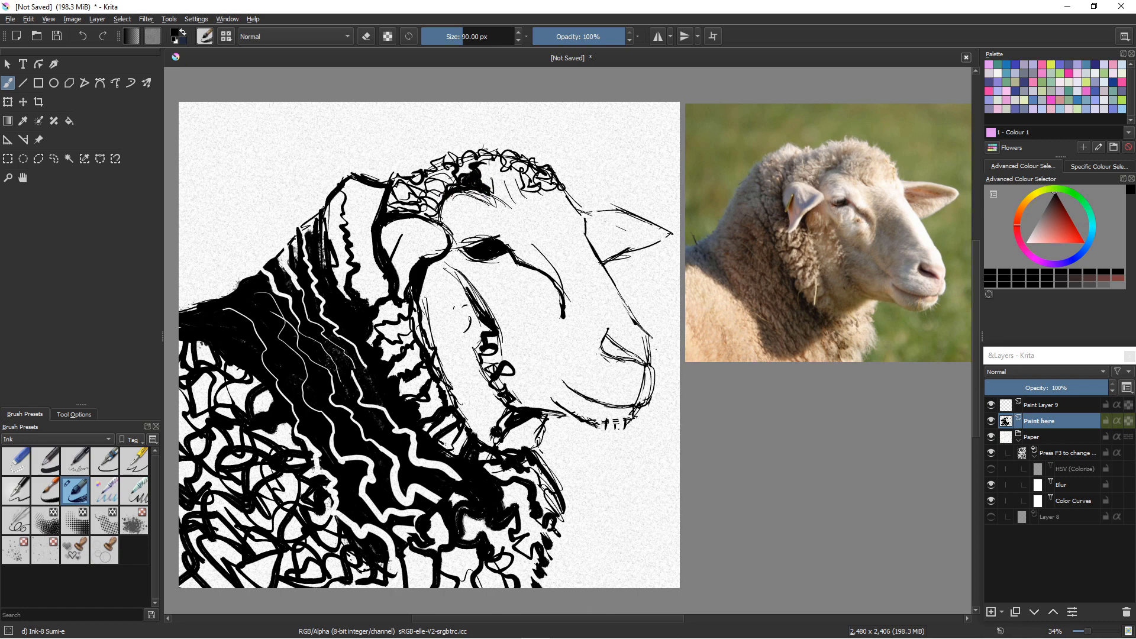
{"action": "mouse_move", "coordinate": [519, 171]}
{"action": "left_mouse_down"}
{"action": "mouse_move", "coordinate": [493, 191]}
{"action": "mouse_move", "coordinate": [524, 184]}
{"action": "left_mouse_up"}
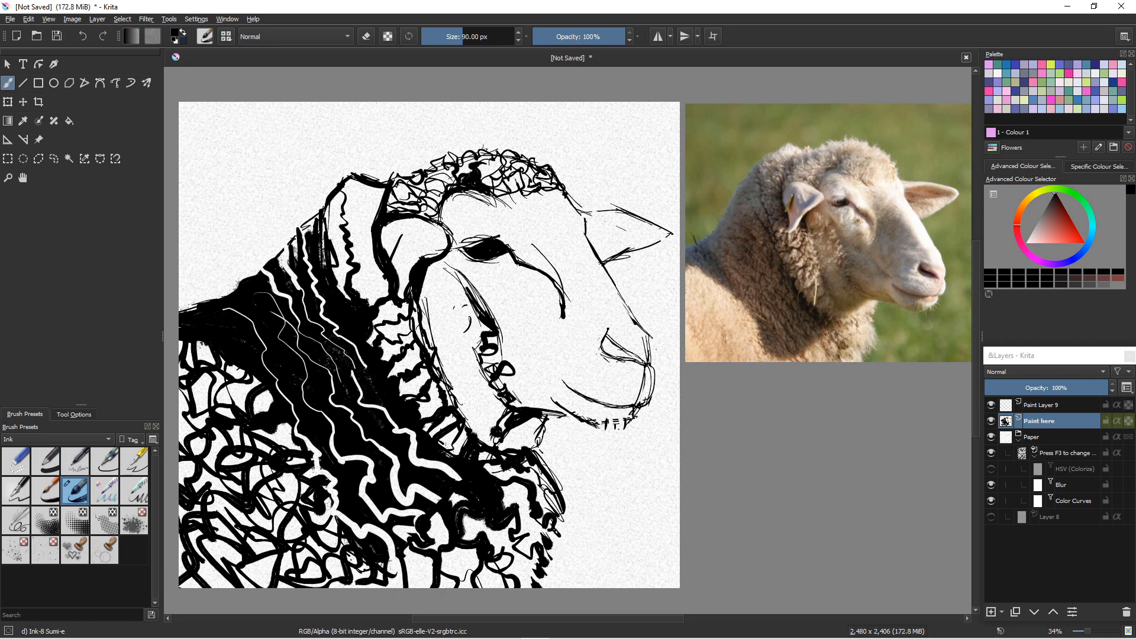
{"action": "mouse_move", "coordinate": [355, 187]}
{"action": "left_mouse_down"}
{"action": "mouse_move", "coordinate": [379, 195]}
{"action": "mouse_move", "coordinate": [343, 207]}
{"action": "mouse_move", "coordinate": [370, 216]}
{"action": "mouse_move", "coordinate": [349, 234]}
{"action": "mouse_move", "coordinate": [364, 254]}
{"action": "mouse_move", "coordinate": [361, 289]}
{"action": "mouse_move", "coordinate": [382, 287]}
{"action": "mouse_move", "coordinate": [373, 302]}
{"action": "left_mouse_up"}
{"action": "mouse_move", "coordinate": [332, 196]}
{"action": "left_mouse_down"}
{"action": "mouse_move", "coordinate": [324, 205]}
{"action": "mouse_move", "coordinate": [347, 232]}
{"action": "mouse_move", "coordinate": [333, 276]}
{"action": "left_mouse_up"}
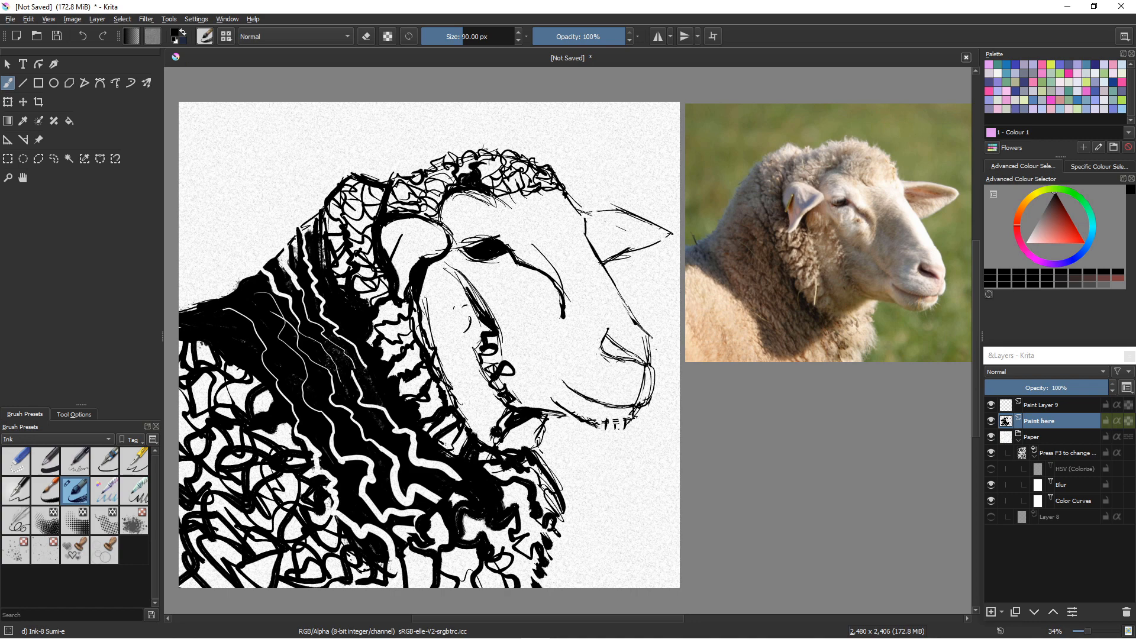
Enlarge the brush to 176 px and shade the cheek and jaw below the near ear with dark curved stripes
{"action": "key", "text": "bracketright"}
{"action": "key", "text": "bracketright"}
{"action": "key", "text": "bracketright"}
{"action": "key", "text": "bracketright"}
{"action": "key", "text": "bracketright"}
{"action": "key", "text": "bracketright"}
{"action": "key", "text": "bracketright"}
{"action": "key", "text": "bracketright"}
{"action": "key", "text": "bracketright"}
{"action": "mouse_move", "coordinate": [467, 401]}
{"action": "left_mouse_down"}
{"action": "mouse_move", "coordinate": [505, 410]}
{"action": "mouse_move", "coordinate": [502, 389]}
{"action": "mouse_move", "coordinate": [504, 415]}
{"action": "mouse_move", "coordinate": [471, 384]}
{"action": "mouse_move", "coordinate": [497, 426]}
{"action": "mouse_move", "coordinate": [450, 372]}
{"action": "mouse_move", "coordinate": [476, 423]}
{"action": "mouse_move", "coordinate": [491, 408]}
{"action": "mouse_move", "coordinate": [493, 438]}
{"action": "mouse_move", "coordinate": [462, 370]}
{"action": "mouse_move", "coordinate": [491, 393]}
{"action": "left_mouse_up"}
{"action": "mouse_move", "coordinate": [462, 331]}
{"action": "left_mouse_down"}
{"action": "mouse_move", "coordinate": [468, 368]}
{"action": "mouse_move", "coordinate": [488, 326]}
{"action": "mouse_move", "coordinate": [444, 273]}
{"action": "mouse_move", "coordinate": [460, 299]}
{"action": "mouse_move", "coordinate": [453, 289]}
{"action": "mouse_move", "coordinate": [436, 325]}
{"action": "mouse_move", "coordinate": [454, 291]}
{"action": "mouse_move", "coordinate": [454, 370]}
{"action": "left_mouse_up"}
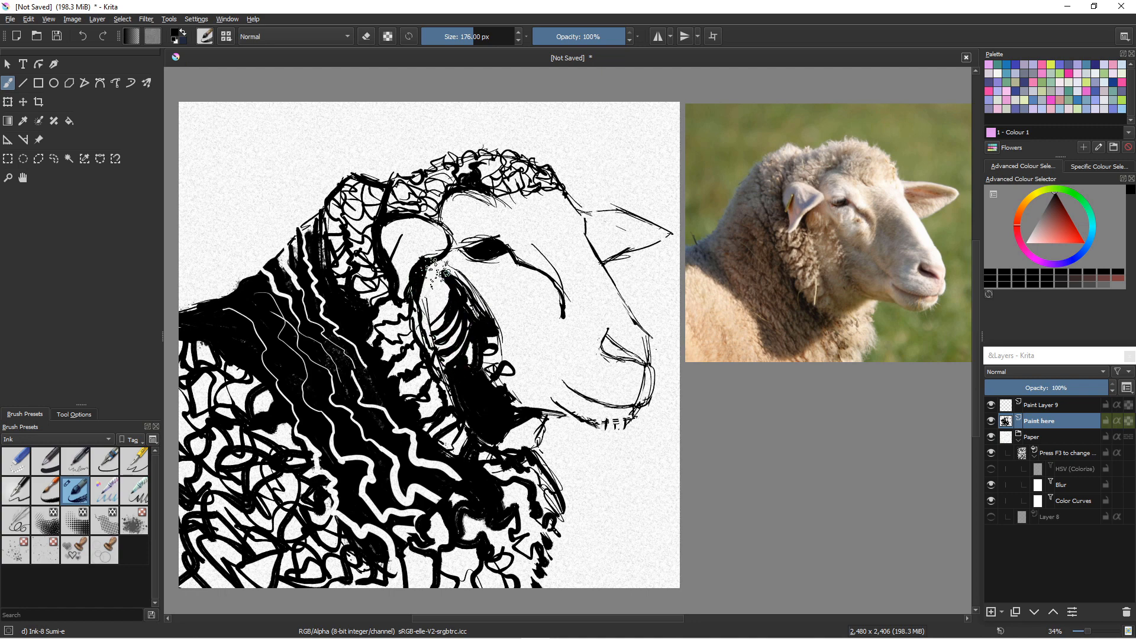
{"action": "mouse_move", "coordinate": [438, 270]}
{"action": "left_mouse_down"}
{"action": "mouse_move", "coordinate": [428, 300]}
{"action": "mouse_move", "coordinate": [445, 270]}
{"action": "mouse_move", "coordinate": [476, 318]}
{"action": "mouse_move", "coordinate": [478, 300]}
{"action": "mouse_move", "coordinate": [492, 324]}
{"action": "left_mouse_up"}
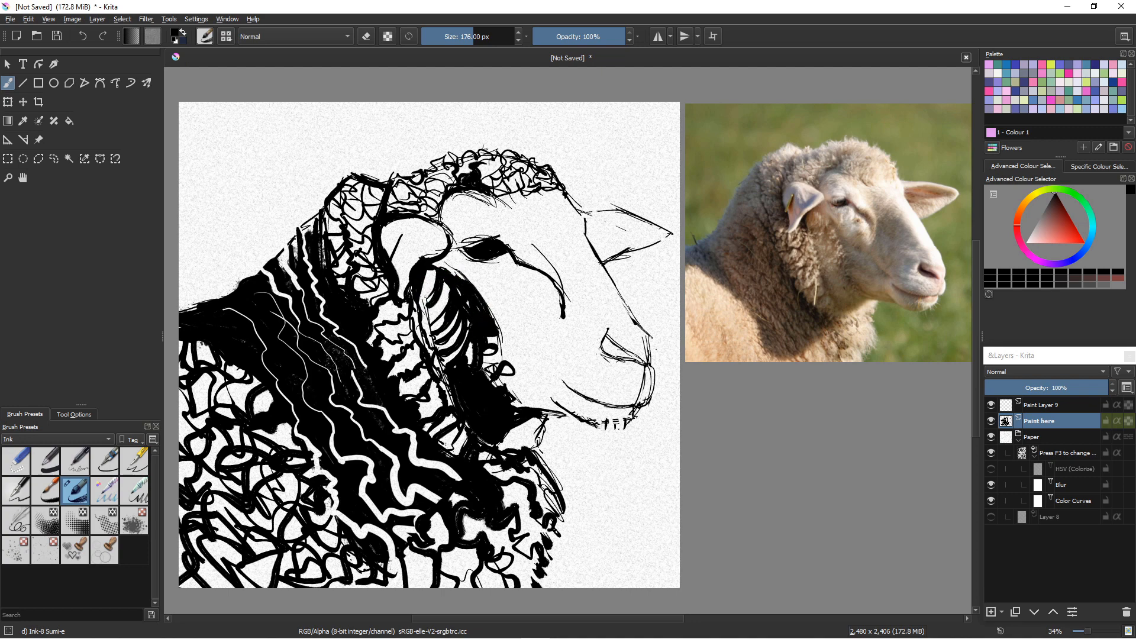
Darken the throat, ink the mouth and chin line, and hatch short strokes along the lower jaw at 176 px
{"action": "mouse_move", "coordinate": [518, 439]}
{"action": "left_mouse_down"}
{"action": "mouse_move", "coordinate": [543, 412]}
{"action": "mouse_move", "coordinate": [539, 459]}
{"action": "left_mouse_up"}
{"action": "mouse_move", "coordinate": [648, 368]}
{"action": "left_mouse_down"}
{"action": "mouse_move", "coordinate": [645, 393]}
{"action": "mouse_move", "coordinate": [575, 383]}
{"action": "left_mouse_up"}
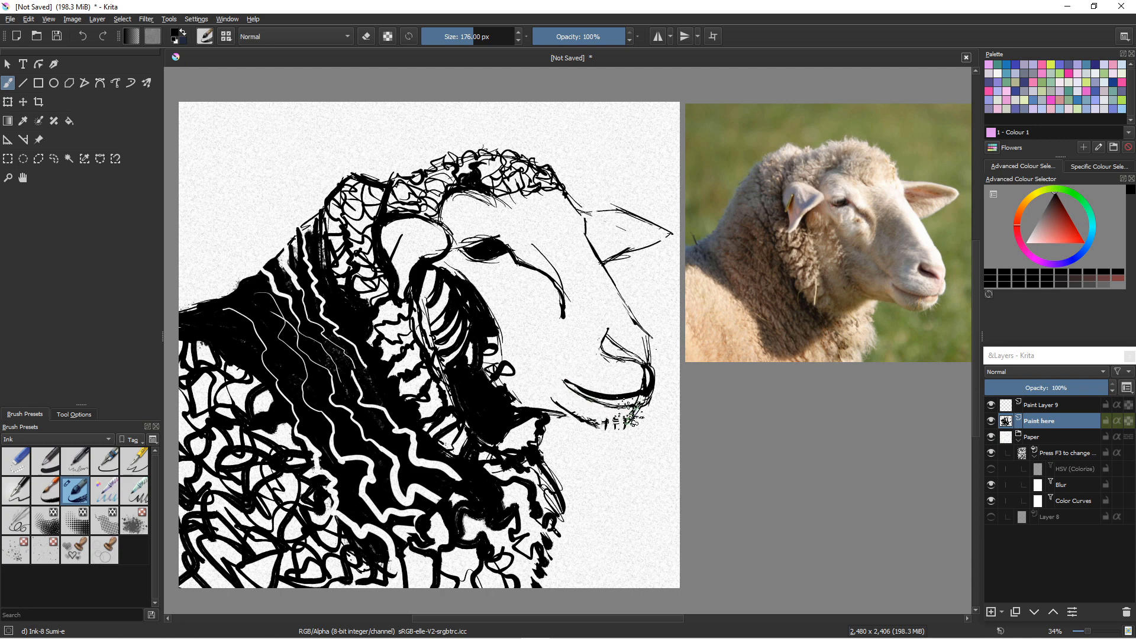
{"action": "mouse_move", "coordinate": [642, 395]}
{"action": "left_mouse_down"}
{"action": "mouse_move", "coordinate": [620, 419]}
{"action": "mouse_move", "coordinate": [565, 415]}
{"action": "left_mouse_up"}
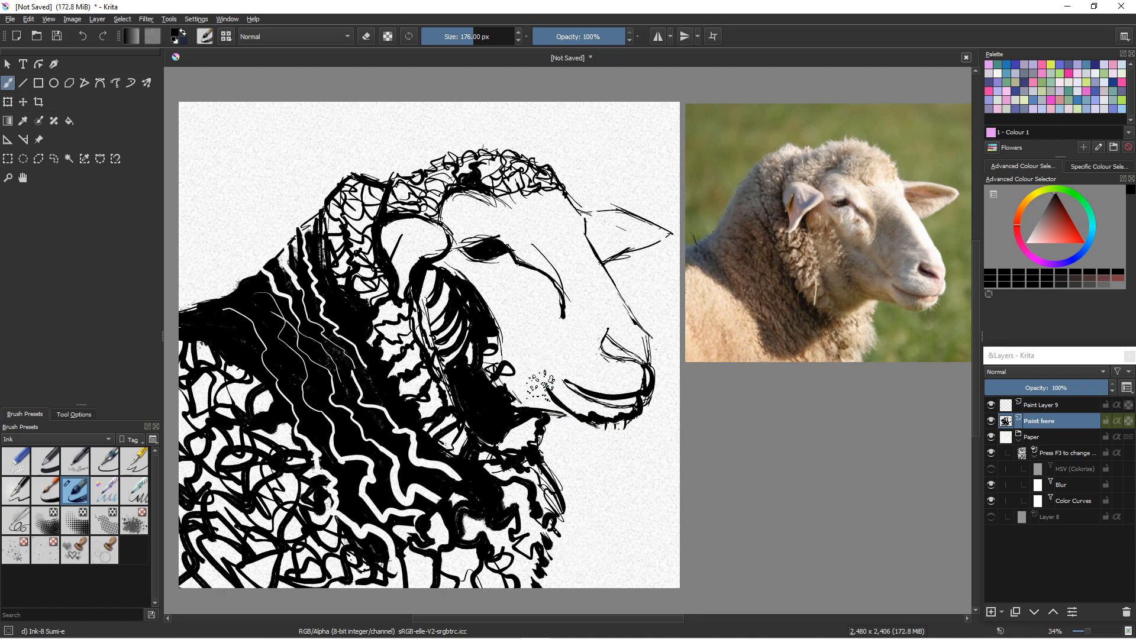
{"action": "mouse_move", "coordinate": [540, 386]}
{"action": "left_mouse_down"}
{"action": "mouse_move", "coordinate": [560, 412]}
{"action": "mouse_move", "coordinate": [527, 383]}
{"action": "mouse_move", "coordinate": [549, 416]}
{"action": "mouse_move", "coordinate": [517, 380]}
{"action": "mouse_move", "coordinate": [539, 421]}
{"action": "left_mouse_up"}
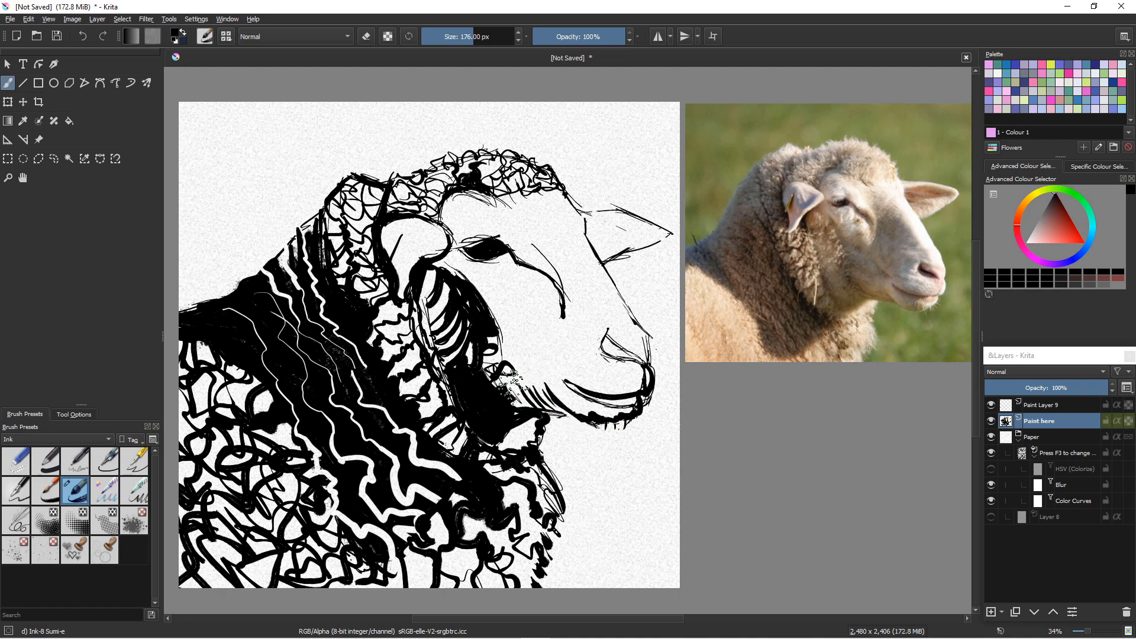
{"action": "mouse_move", "coordinate": [508, 372]}
{"action": "left_mouse_down"}
{"action": "mouse_move", "coordinate": [527, 406]}
{"action": "mouse_move", "coordinate": [510, 408]}
{"action": "left_mouse_up"}
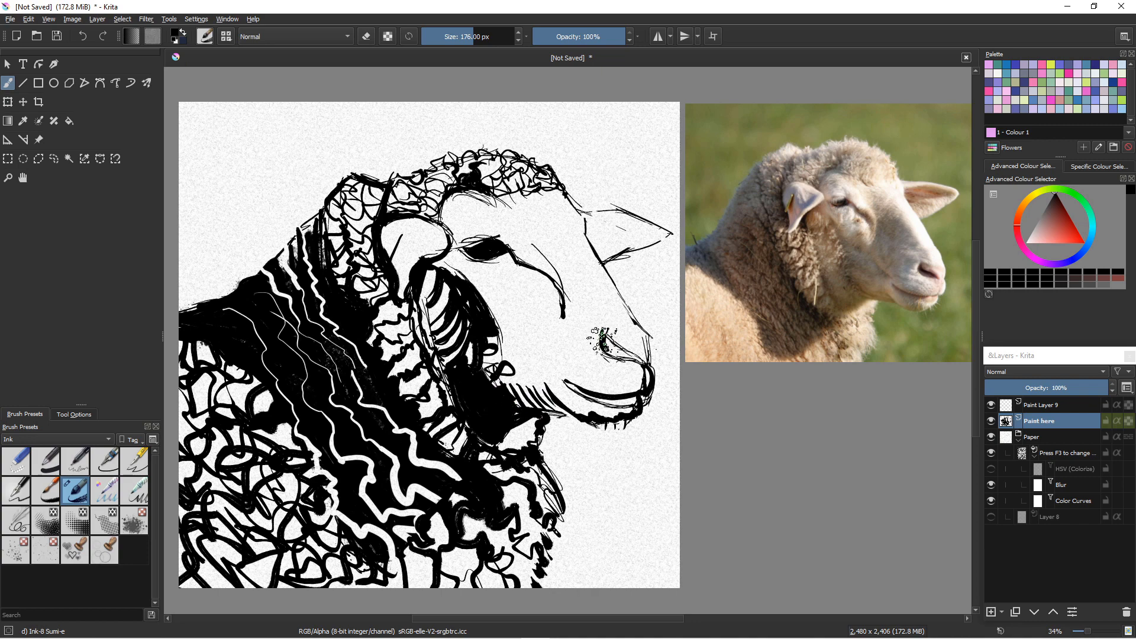
Ink the nostril and the face profile from forehead to nose, and outline and shade the far ear
{"action": "left_click_drag", "start_coordinate": [604, 329], "coordinate": [623, 350]}
{"action": "left_click_drag", "start_coordinate": [606, 346], "coordinate": [634, 358]}
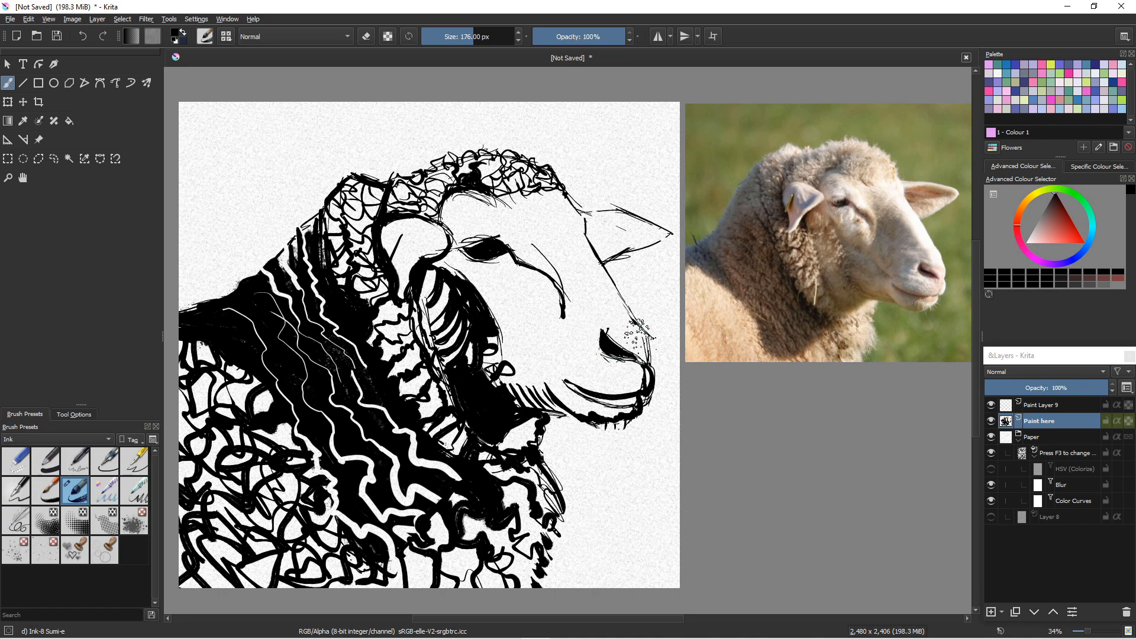
{"action": "left_click_drag", "start_coordinate": [647, 342], "coordinate": [650, 365]}
{"action": "left_click_drag", "start_coordinate": [567, 191], "coordinate": [651, 349]}
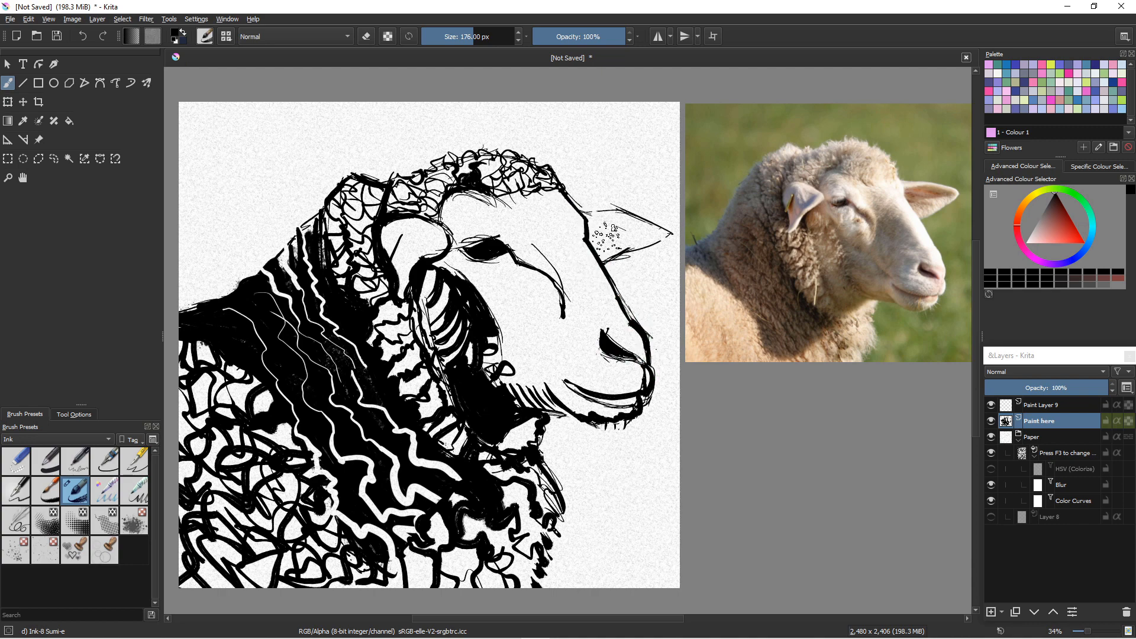
{"action": "left_click_drag", "start_coordinate": [671, 232], "coordinate": [585, 210]}
{"action": "left_click_drag", "start_coordinate": [671, 234], "coordinate": [601, 262]}
{"action": "mouse_move", "coordinate": [594, 221]}
{"action": "left_mouse_down"}
{"action": "mouse_move", "coordinate": [645, 232]}
{"action": "mouse_move", "coordinate": [586, 217]}
{"action": "mouse_move", "coordinate": [624, 250]}
{"action": "mouse_move", "coordinate": [640, 235]}
{"action": "mouse_move", "coordinate": [611, 239]}
{"action": "mouse_move", "coordinate": [593, 222]}
{"action": "mouse_move", "coordinate": [635, 231]}
{"action": "mouse_move", "coordinate": [596, 231]}
{"action": "left_mouse_up"}
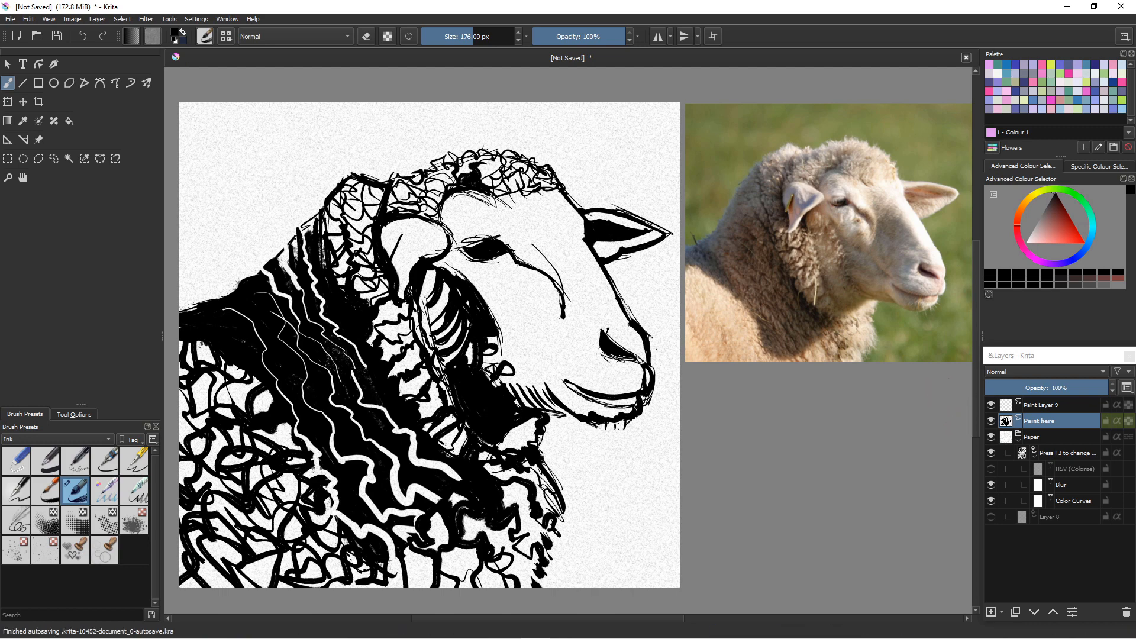
Erase stray sketch lines around the far ear, forehead and eye with the 50 px Eraser Circle brush
{"action": "left_click", "coordinate": [991, 421]}
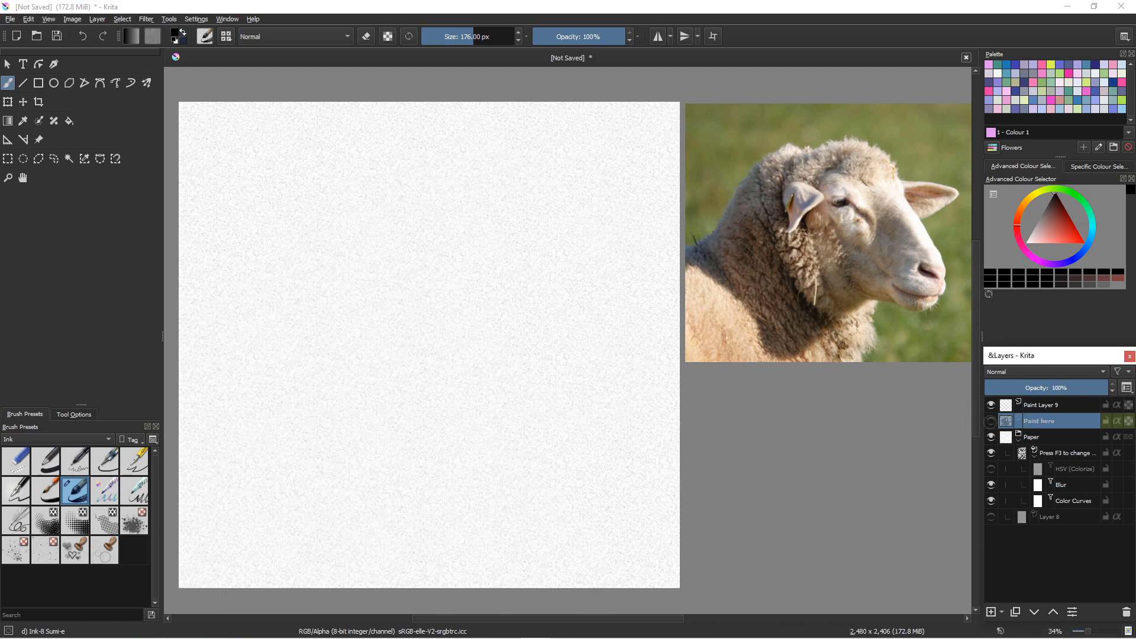
{"action": "left_click", "coordinate": [991, 421]}
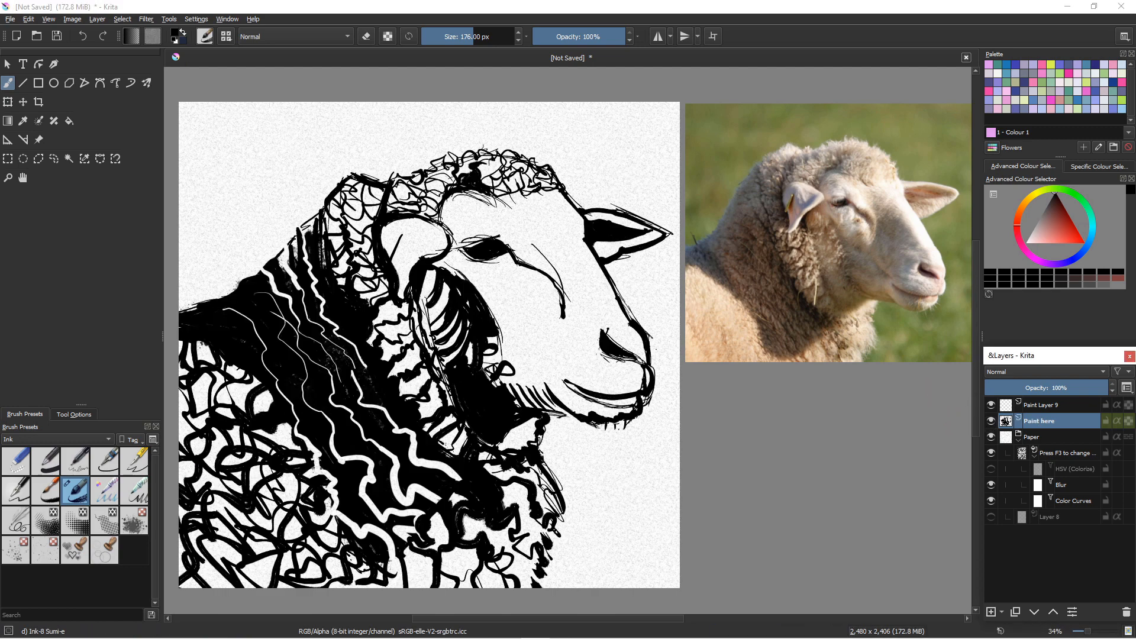
{"action": "key", "text": "e"}
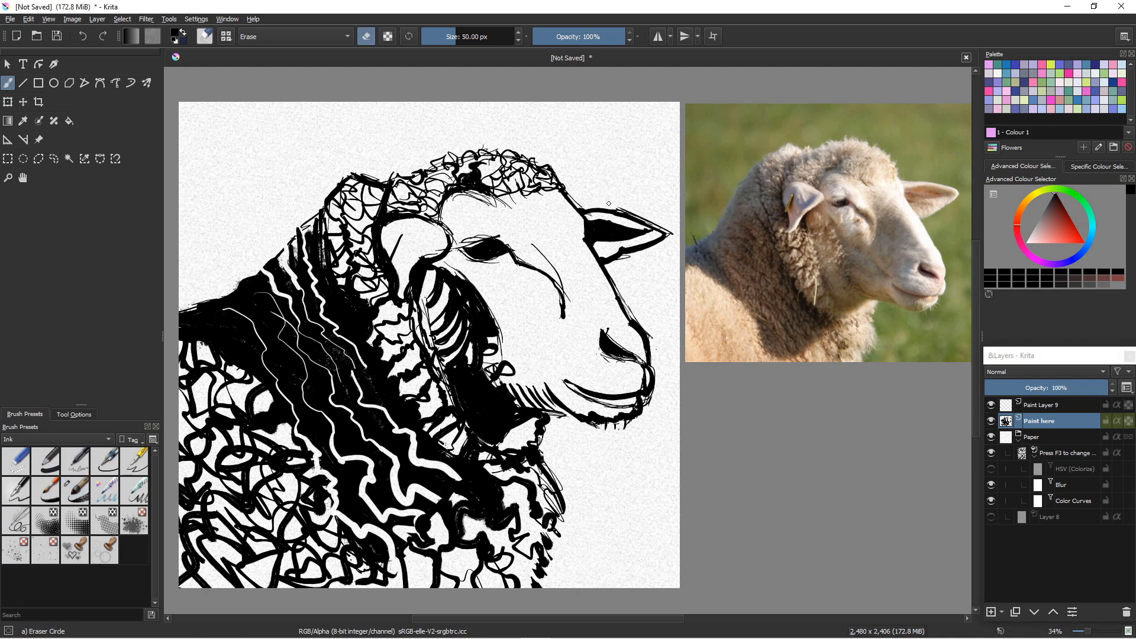
{"action": "mouse_move", "coordinate": [624, 210]}
{"action": "left_mouse_down"}
{"action": "mouse_move", "coordinate": [661, 228]}
{"action": "mouse_move", "coordinate": [603, 206]}
{"action": "mouse_move", "coordinate": [676, 236]}
{"action": "mouse_move", "coordinate": [631, 214]}
{"action": "left_mouse_up"}
{"action": "mouse_move", "coordinate": [510, 207]}
{"action": "left_mouse_down"}
{"action": "mouse_move", "coordinate": [478, 200]}
{"action": "mouse_move", "coordinate": [518, 212]}
{"action": "mouse_move", "coordinate": [454, 201]}
{"action": "mouse_move", "coordinate": [501, 200]}
{"action": "left_mouse_up"}
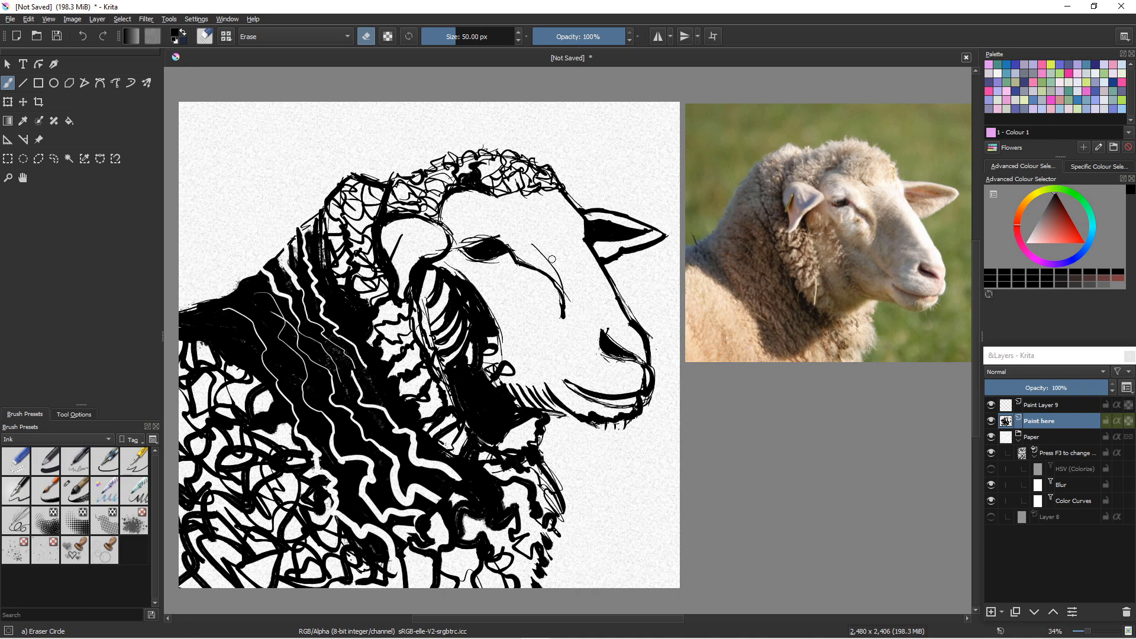
{"action": "left_click_drag", "start_coordinate": [552, 259], "coordinate": [535, 246]}
{"action": "mouse_move", "coordinate": [456, 233]}
{"action": "left_mouse_down"}
{"action": "mouse_move", "coordinate": [486, 235]}
{"action": "mouse_move", "coordinate": [456, 241]}
{"action": "mouse_move", "coordinate": [521, 248]}
{"action": "mouse_move", "coordinate": [496, 232]}
{"action": "mouse_move", "coordinate": [519, 252]}
{"action": "mouse_move", "coordinate": [497, 232]}
{"action": "mouse_move", "coordinate": [491, 265]}
{"action": "mouse_move", "coordinate": [505, 266]}
{"action": "mouse_move", "coordinate": [490, 267]}
{"action": "mouse_move", "coordinate": [454, 247]}
{"action": "mouse_move", "coordinate": [492, 265]}
{"action": "left_mouse_up"}
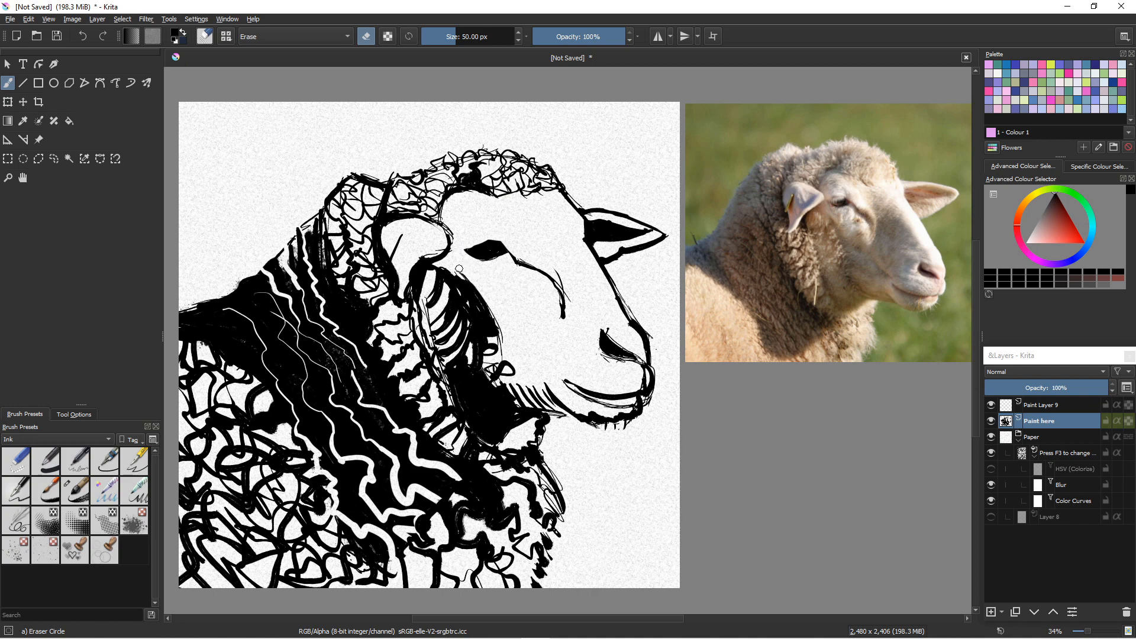
Erase the loose marks inside the near ear, and clean up the eye crease and the nose, mouth and chin outlines
{"action": "mouse_move", "coordinate": [398, 233]}
{"action": "left_mouse_down"}
{"action": "mouse_move", "coordinate": [393, 249]}
{"action": "mouse_move", "coordinate": [433, 232]}
{"action": "mouse_move", "coordinate": [441, 252]}
{"action": "mouse_move", "coordinate": [423, 255]}
{"action": "left_mouse_up"}
{"action": "left_click_drag", "start_coordinate": [556, 271], "coordinate": [567, 289]}
{"action": "left_click_drag", "start_coordinate": [555, 273], "coordinate": [570, 313]}
{"action": "mouse_move", "coordinate": [616, 271]}
{"action": "left_mouse_down"}
{"action": "mouse_move", "coordinate": [635, 310]}
{"action": "mouse_move", "coordinate": [614, 272]}
{"action": "mouse_move", "coordinate": [652, 337]}
{"action": "mouse_move", "coordinate": [658, 363]}
{"action": "mouse_move", "coordinate": [636, 375]}
{"action": "mouse_move", "coordinate": [639, 401]}
{"action": "mouse_move", "coordinate": [646, 414]}
{"action": "left_mouse_up"}
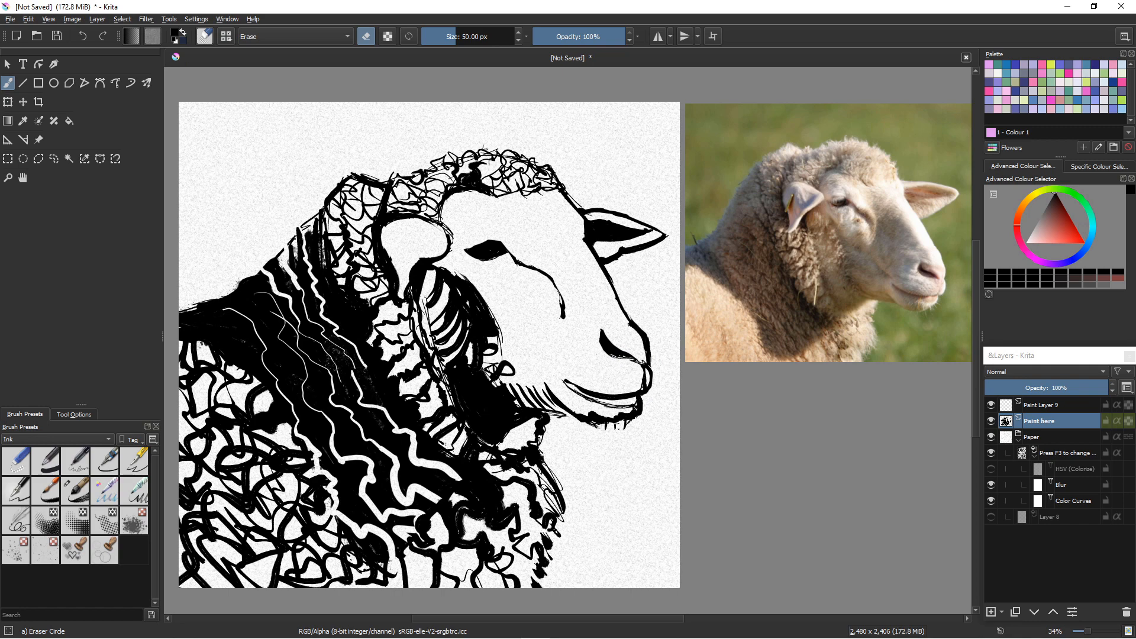
{"action": "mouse_move", "coordinate": [577, 407]}
{"action": "left_mouse_down"}
{"action": "mouse_move", "coordinate": [559, 384]}
{"action": "mouse_move", "coordinate": [634, 404]}
{"action": "mouse_move", "coordinate": [588, 412]}
{"action": "left_mouse_up"}
Thicken the crease below the eye and touch up the nostril line with the 176 px Ink-8 Sumi-e brush
{"action": "left_click", "coordinate": [75, 491]}
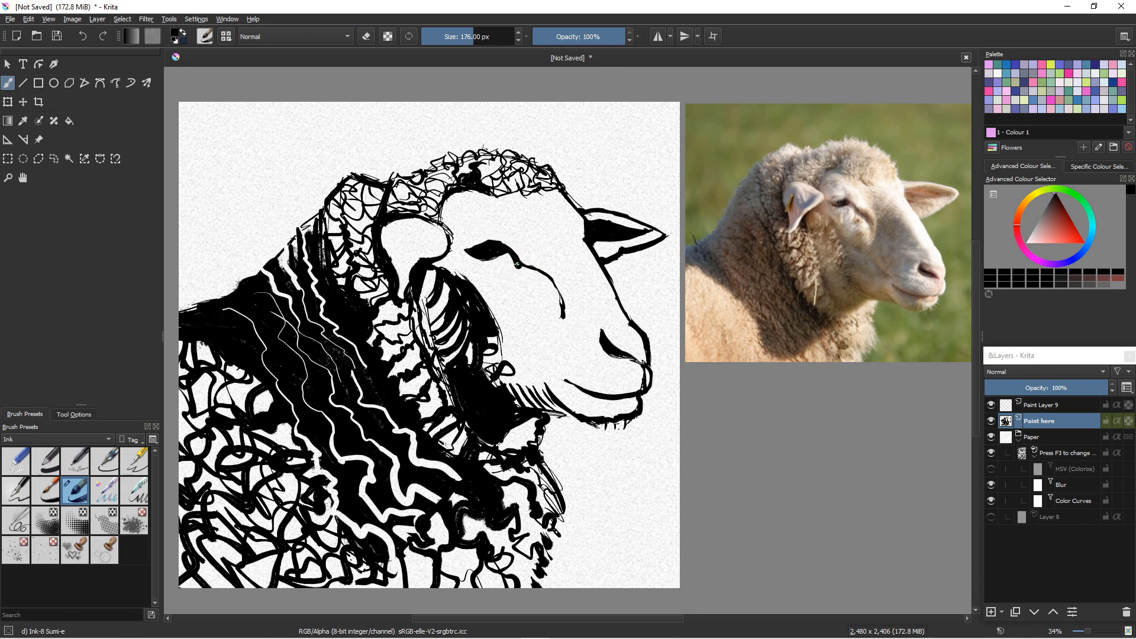
{"action": "left_click_drag", "start_coordinate": [518, 265], "coordinate": [566, 307]}
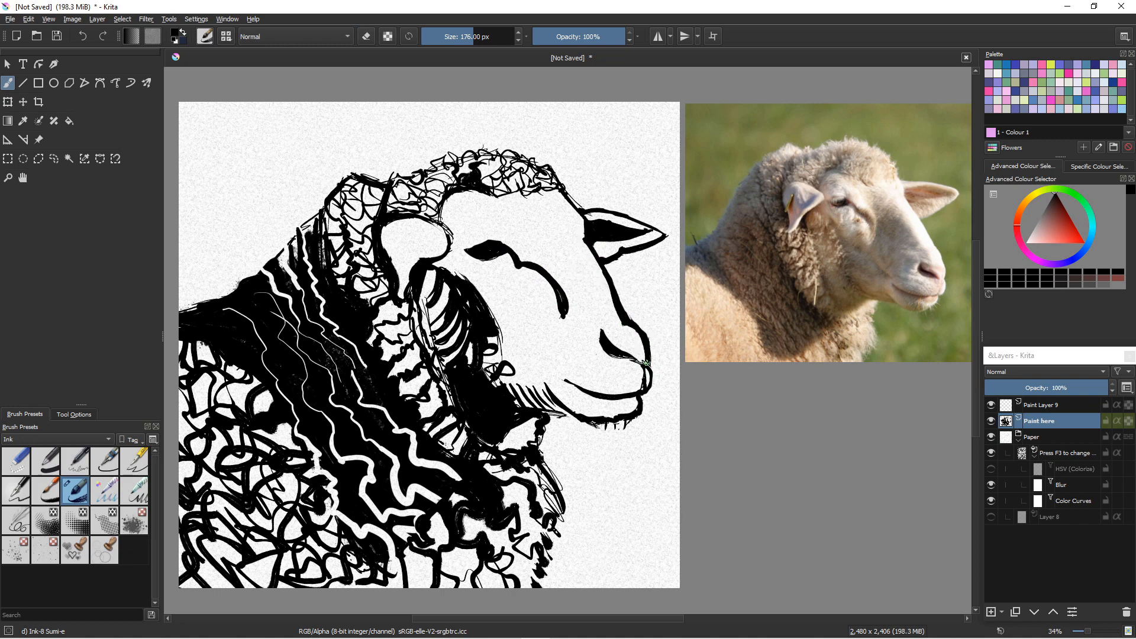
{"action": "left_click_drag", "start_coordinate": [631, 353], "coordinate": [616, 352]}
Reduce the brush to 68 px and dot small whisker spots on the muzzle between the nostril and mouth
{"action": "key", "text": "["}
{"action": "key", "text": "["}
{"action": "key", "text": "["}
{"action": "key", "text": "["}
{"action": "key", "text": "["}
{"action": "key", "text": "["}
{"action": "key", "text": "["}
{"action": "key", "text": "["}
{"action": "key", "text": "["}
{"action": "key", "text": "["}
{"action": "key", "text": "["}
{"action": "key", "text": "["}
{"action": "key", "text": "["}
{"action": "key", "text": "["}
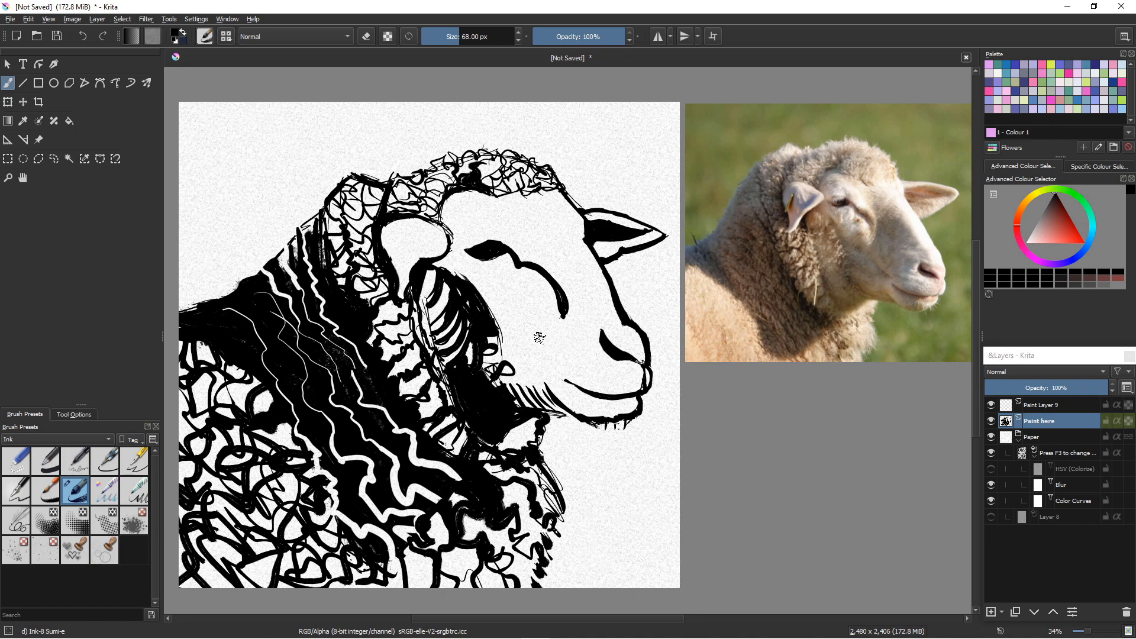
{"action": "left_click", "coordinate": [624, 375]}
{"action": "left_click", "coordinate": [625, 384]}
{"action": "left_click", "coordinate": [617, 385]}
{"action": "left_click", "coordinate": [611, 375]}
{"action": "left_click", "coordinate": [610, 385]}
{"action": "left_click", "coordinate": [603, 383]}
{"action": "left_click", "coordinate": [595, 383]}
{"action": "left_click", "coordinate": [594, 375]}
{"action": "left_click", "coordinate": [602, 371]}
Hatch the side of the nose with thin parallel diagonal strokes from beside the eye to the nostril at 55 px
{"action": "mouse_move", "coordinate": [519, 237]}
{"action": "left_mouse_down"}
{"action": "mouse_move", "coordinate": [563, 293]}
{"action": "mouse_move", "coordinate": [559, 265]}
{"action": "mouse_move", "coordinate": [570, 311]}
{"action": "left_mouse_up"}
{"action": "left_click_drag", "start_coordinate": [568, 265], "coordinate": [574, 310]}
{"action": "mouse_move", "coordinate": [569, 269]}
{"action": "left_mouse_down"}
{"action": "mouse_move", "coordinate": [574, 315]}
{"action": "mouse_move", "coordinate": [615, 347]}
{"action": "left_mouse_up"}
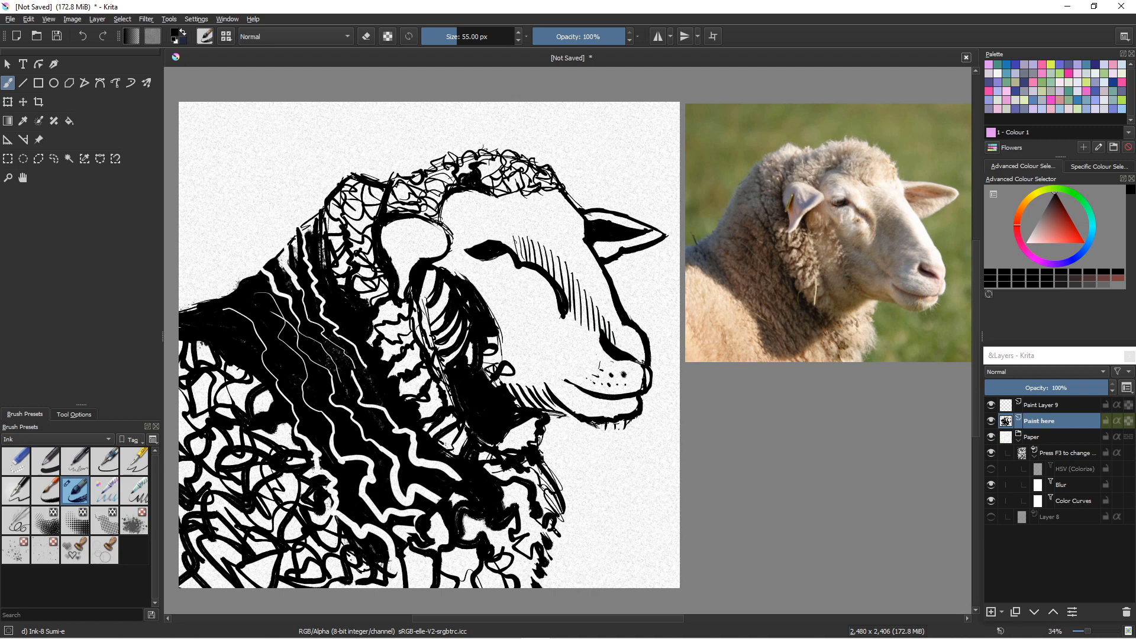
Erase the upper part of the nostril with the 50 px Eraser Circle, and re-ink its tip with Ink-8 Sumi-e
{"action": "key", "text": "e"}
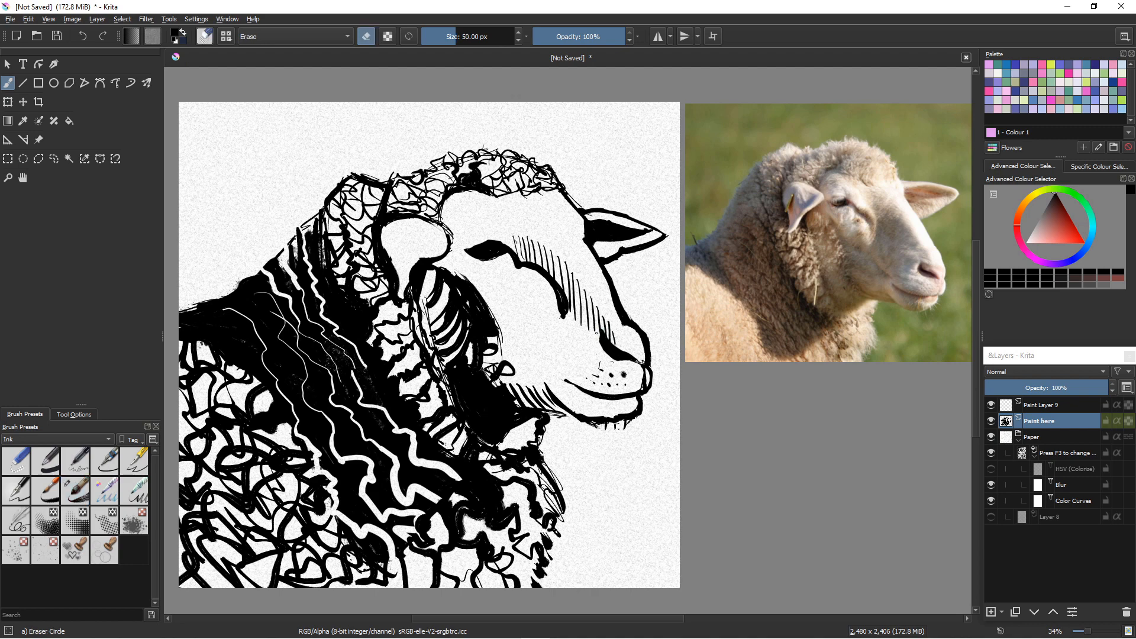
{"action": "left_click_drag", "start_coordinate": [631, 353], "coordinate": [601, 340]}
{"action": "key", "text": "e"}
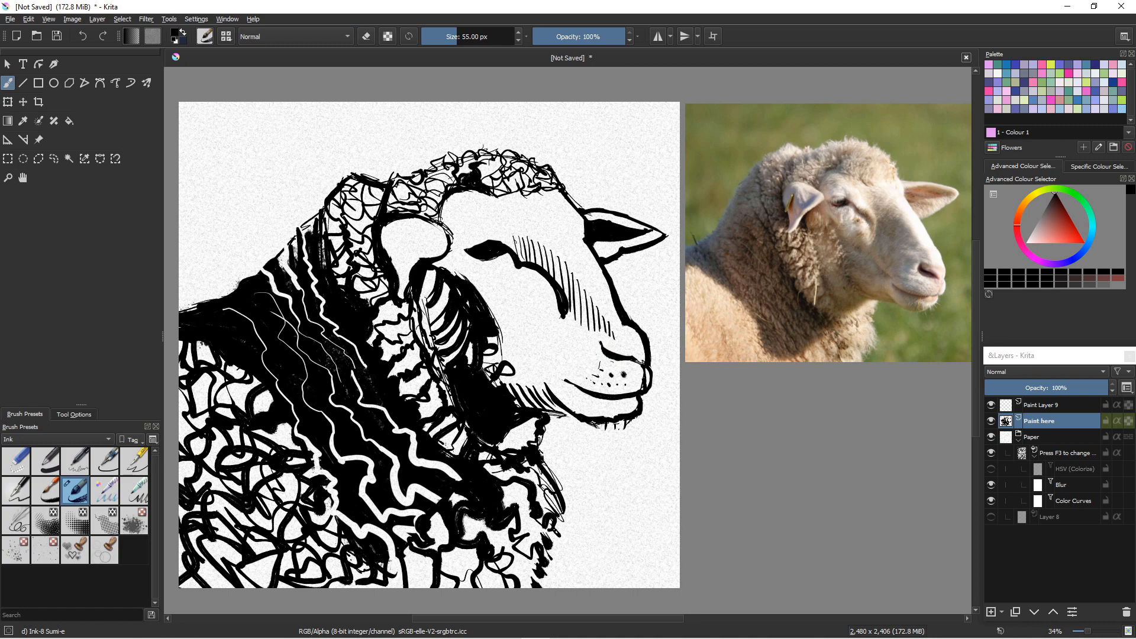
{"action": "left_click", "coordinate": [600, 344]}
Hatch the cheek with thin near-vertical strokes from the jaw shadow across to the muzzle at 55 px
{"action": "mouse_move", "coordinate": [498, 359]}
{"action": "left_mouse_down"}
{"action": "mouse_move", "coordinate": [502, 307]}
{"action": "mouse_move", "coordinate": [510, 325]}
{"action": "mouse_move", "coordinate": [521, 303]}
{"action": "left_mouse_up"}
{"action": "left_click_drag", "start_coordinate": [523, 379], "coordinate": [536, 308]}
{"action": "mouse_move", "coordinate": [541, 376]}
{"action": "left_mouse_down"}
{"action": "mouse_move", "coordinate": [543, 310]}
{"action": "mouse_move", "coordinate": [558, 314]}
{"action": "left_mouse_up"}
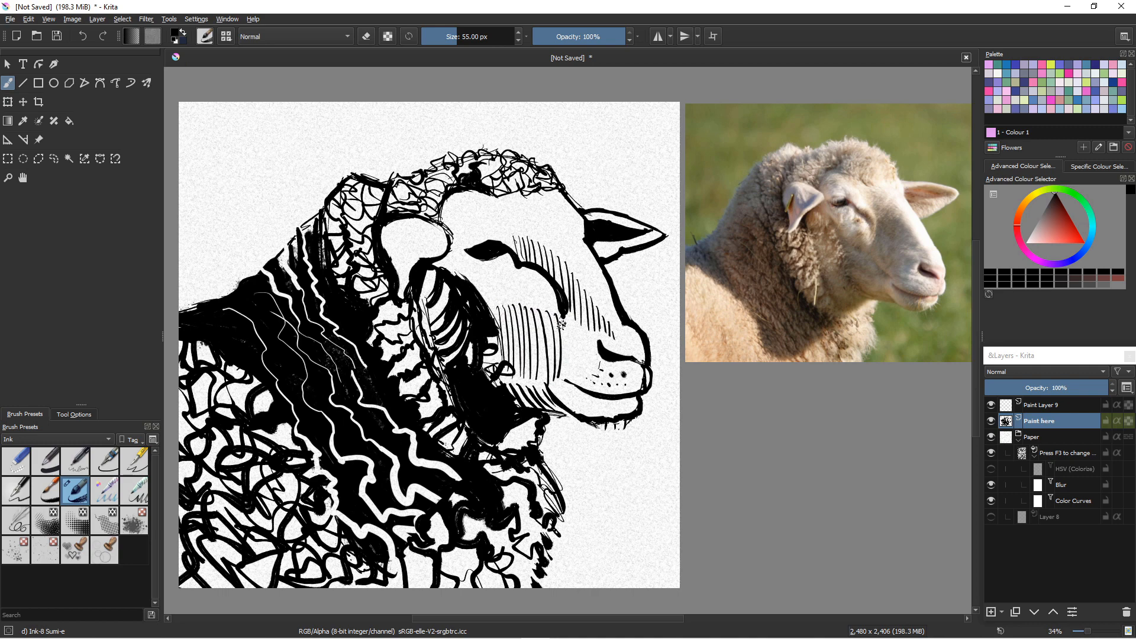
{"action": "left_click_drag", "start_coordinate": [564, 381], "coordinate": [576, 314]}
{"action": "mouse_move", "coordinate": [579, 358]}
{"action": "left_mouse_down"}
{"action": "mouse_move", "coordinate": [583, 323]}
{"action": "mouse_move", "coordinate": [598, 329]}
{"action": "left_mouse_up"}
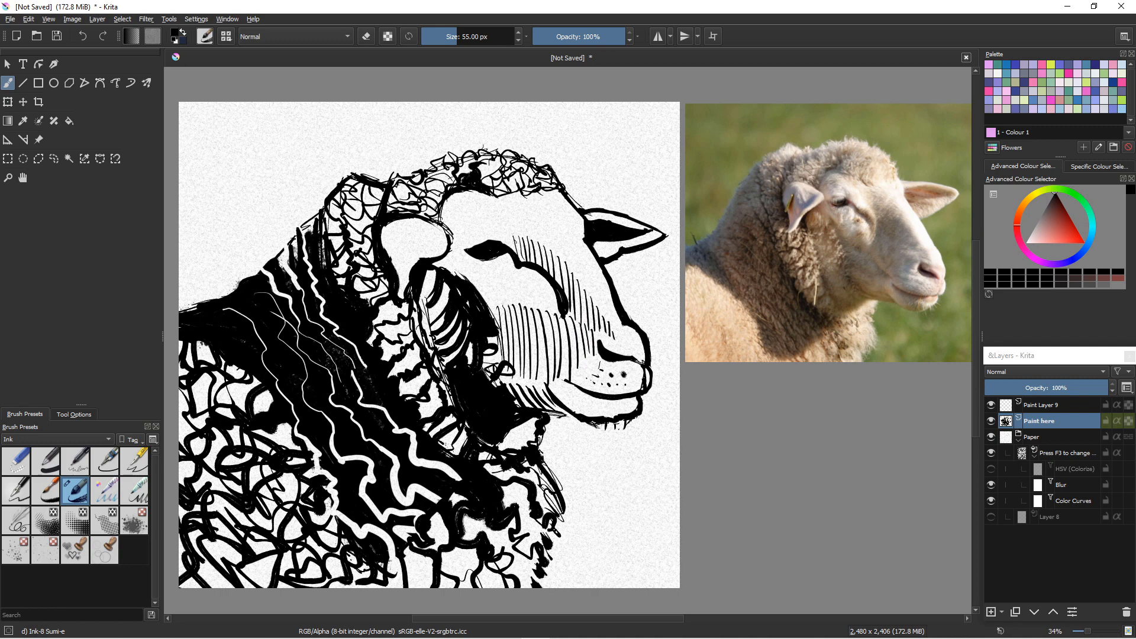
Hatch the inside of the near ear, and extend the fine hatching across the forehead and around the eye at 55 px
{"action": "mouse_move", "coordinate": [444, 222]}
{"action": "left_mouse_down"}
{"action": "mouse_move", "coordinate": [449, 257]}
{"action": "mouse_move", "coordinate": [439, 243]}
{"action": "mouse_move", "coordinate": [409, 251]}
{"action": "mouse_move", "coordinate": [429, 246]}
{"action": "mouse_move", "coordinate": [414, 245]}
{"action": "mouse_move", "coordinate": [400, 269]}
{"action": "left_mouse_up"}
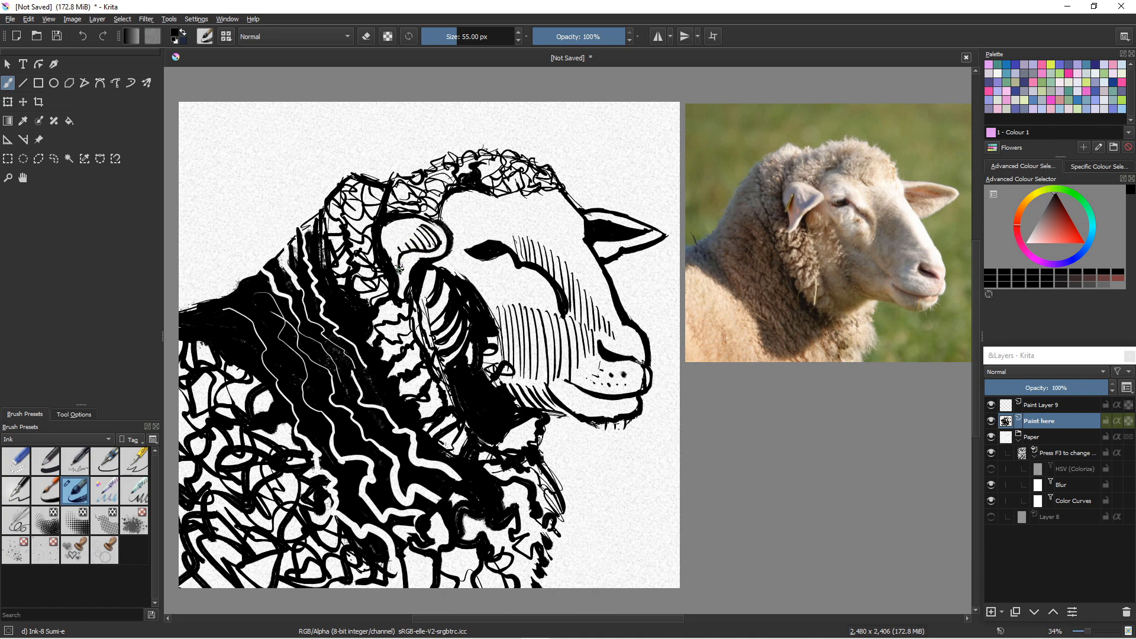
{"action": "left_click_drag", "start_coordinate": [392, 227], "coordinate": [399, 279]}
{"action": "mouse_move", "coordinate": [450, 197]}
{"action": "left_mouse_down"}
{"action": "mouse_move", "coordinate": [474, 199]}
{"action": "mouse_move", "coordinate": [442, 203]}
{"action": "left_mouse_up"}
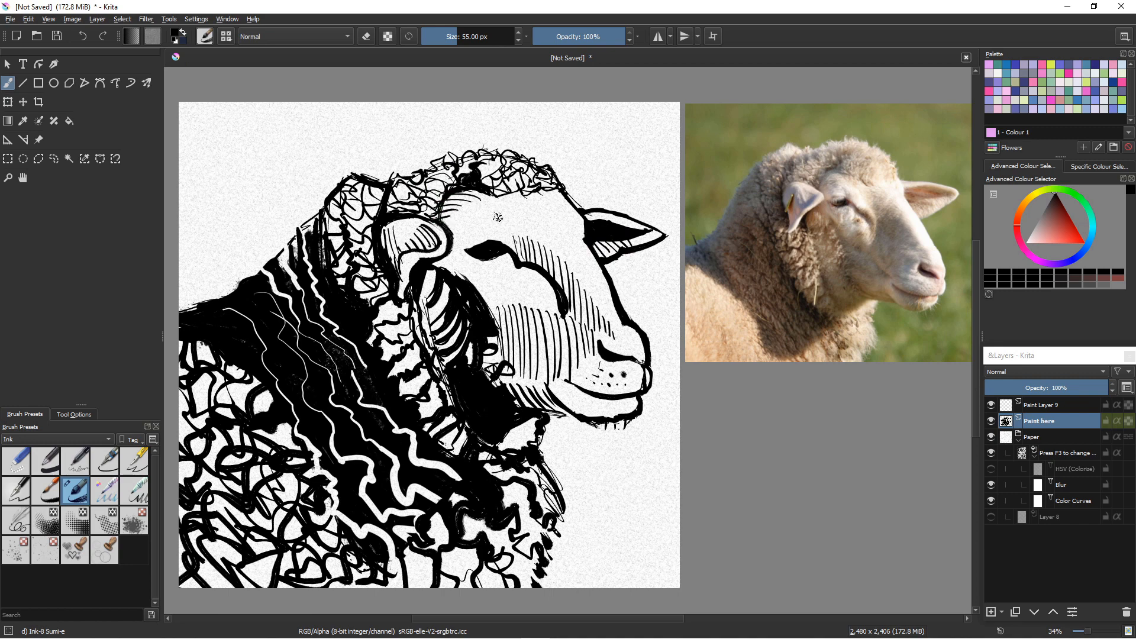
{"action": "mouse_move", "coordinate": [513, 248]}
{"action": "left_mouse_down"}
{"action": "mouse_move", "coordinate": [502, 201]}
{"action": "mouse_move", "coordinate": [531, 241]}
{"action": "left_mouse_up"}
{"action": "mouse_move", "coordinate": [468, 220]}
{"action": "left_mouse_down"}
{"action": "mouse_move", "coordinate": [448, 218]}
{"action": "mouse_move", "coordinate": [454, 203]}
{"action": "left_mouse_up"}
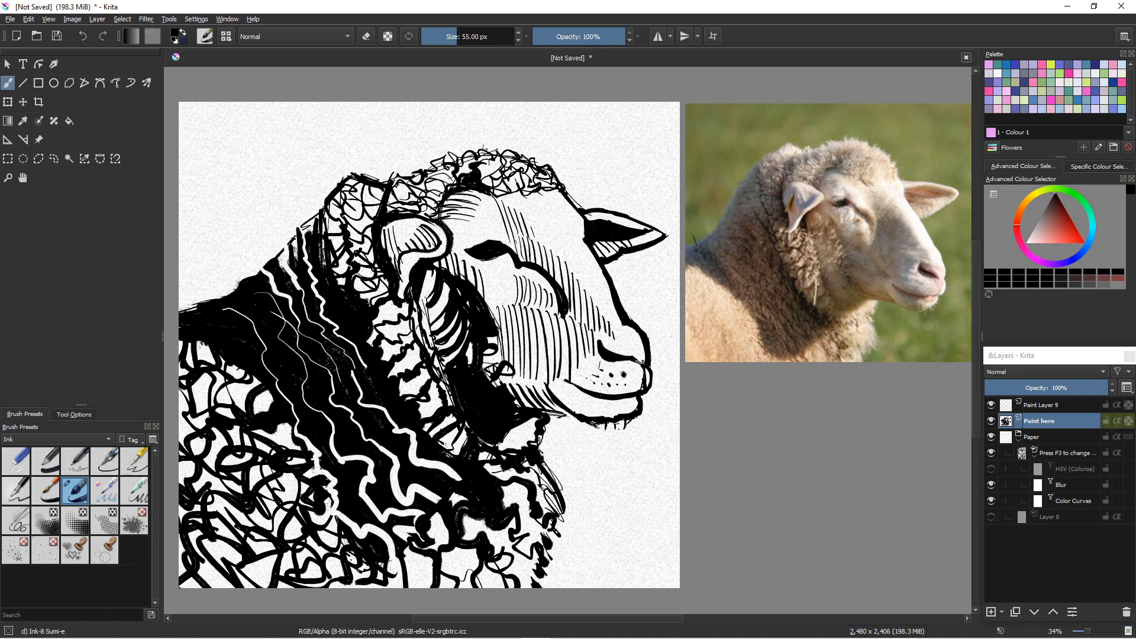
{"action": "right_click", "coordinate": [583, 397]}
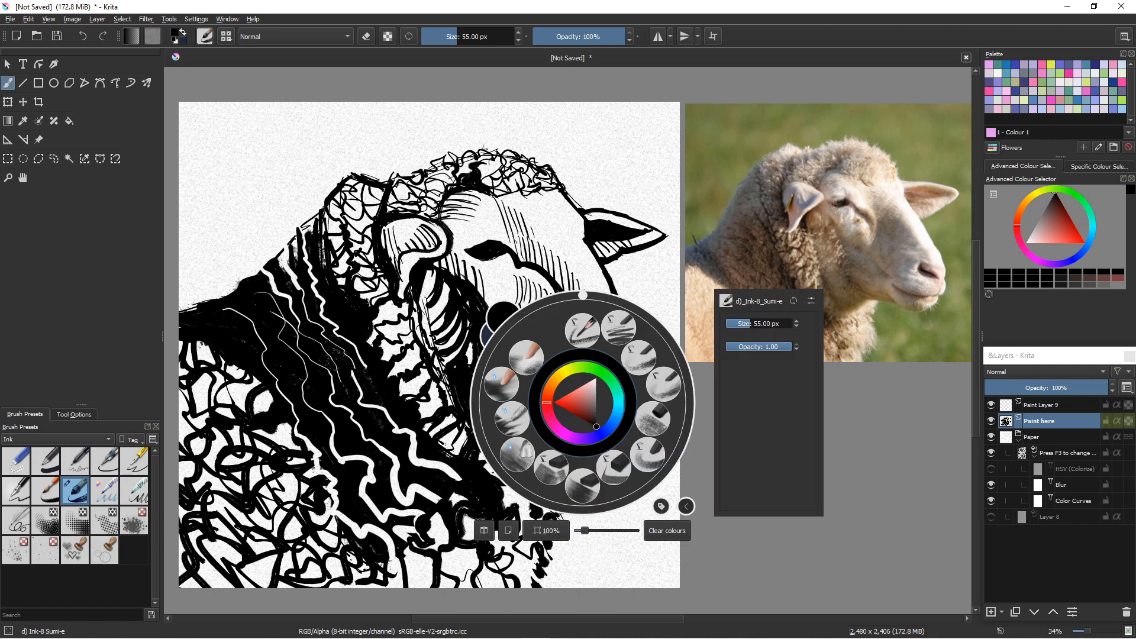
{"action": "right_click", "coordinate": [527, 354]}
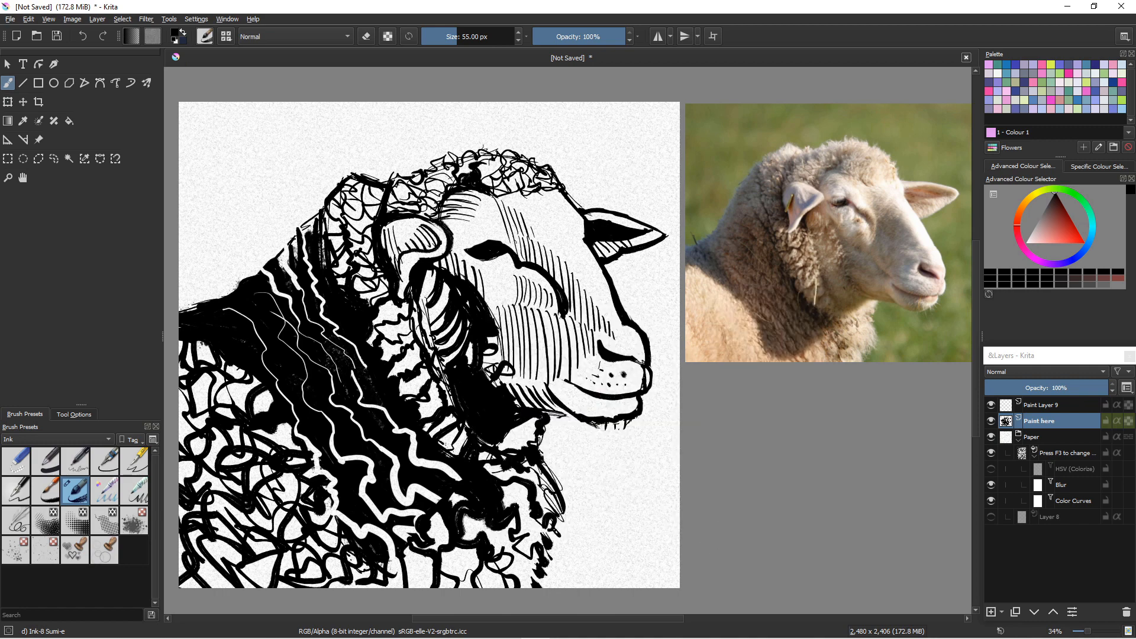
{"action": "key", "text": "e"}
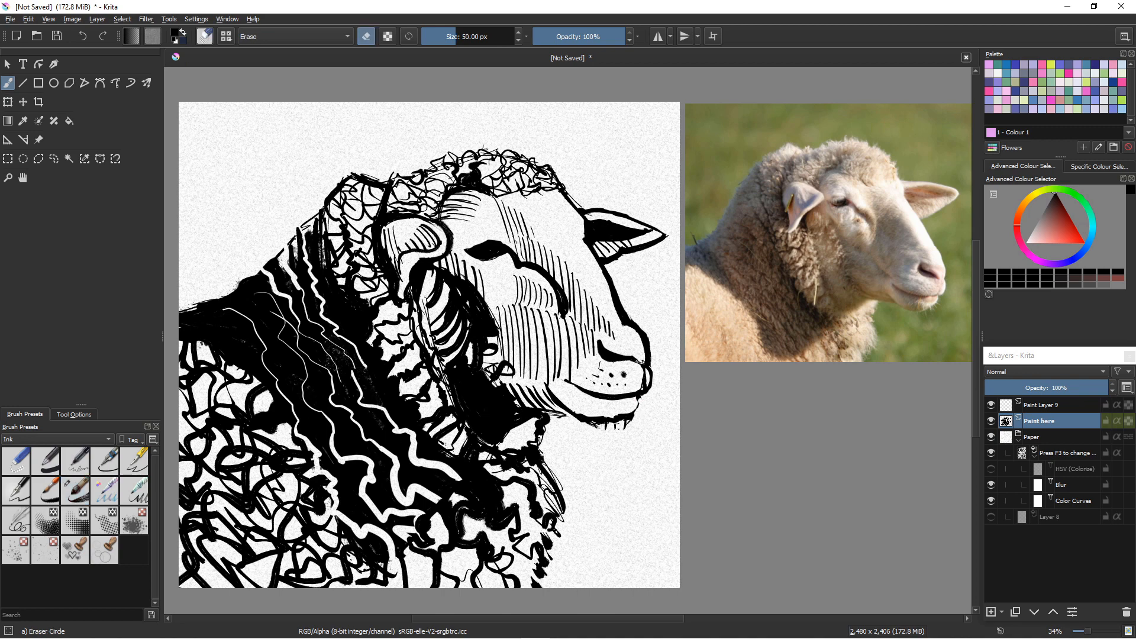
{"action": "key", "text": "e"}
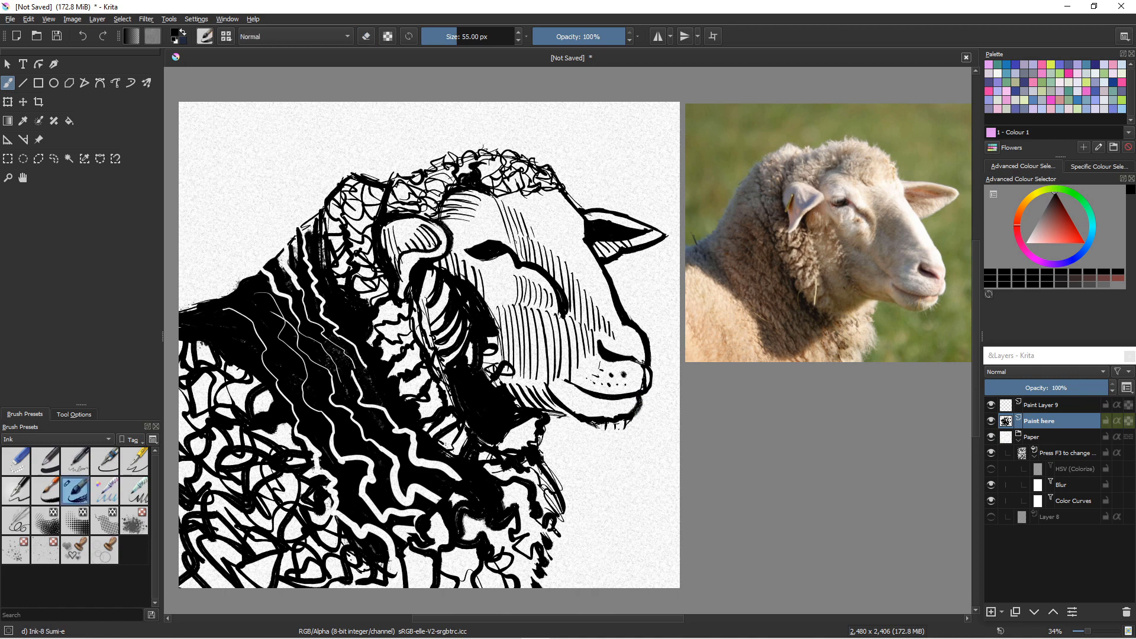
{"action": "right_click", "coordinate": [620, 407]}
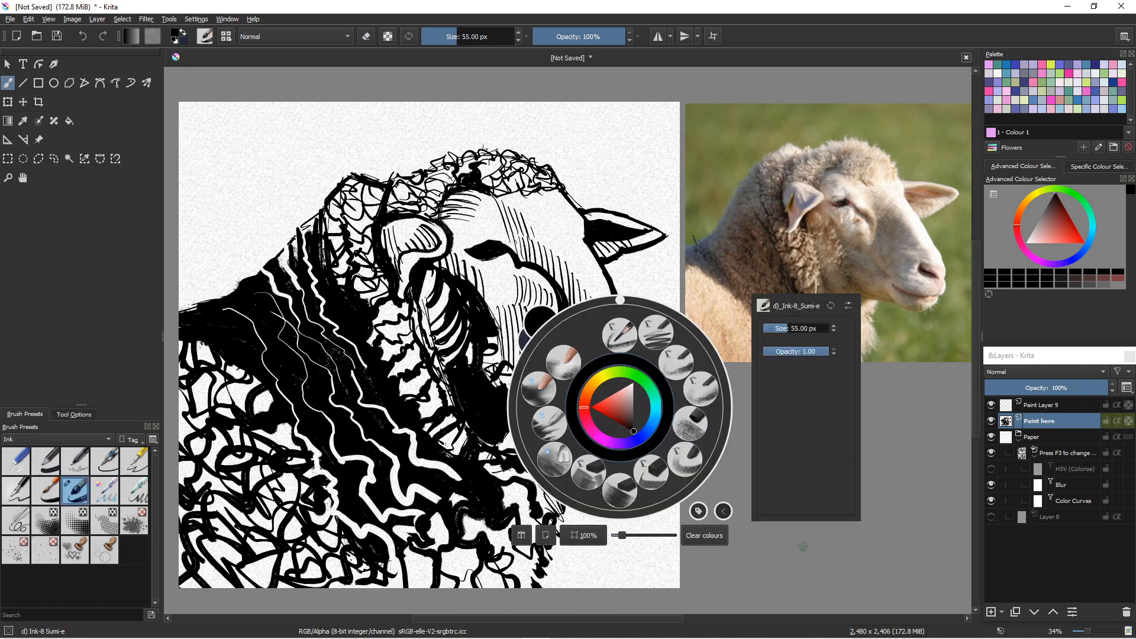
{"action": "left_click", "coordinate": [803, 547]}
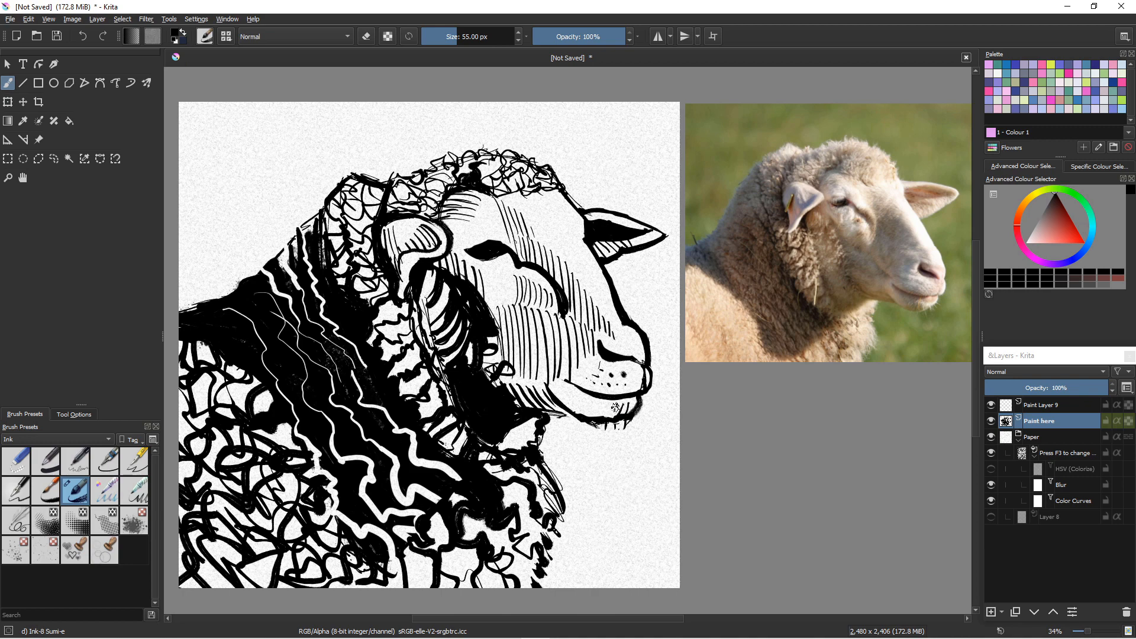
Hatch the chin and lower jaw beneath the mouth with short, thin curved strokes using Ink-8 Sumi-e at 55 px
{"action": "mouse_move", "coordinate": [597, 396]}
{"action": "left_mouse_down"}
{"action": "mouse_move", "coordinate": [596, 413]}
{"action": "mouse_move", "coordinate": [576, 413]}
{"action": "left_mouse_up"}
{"action": "left_click_drag", "start_coordinate": [572, 386], "coordinate": [567, 408]}
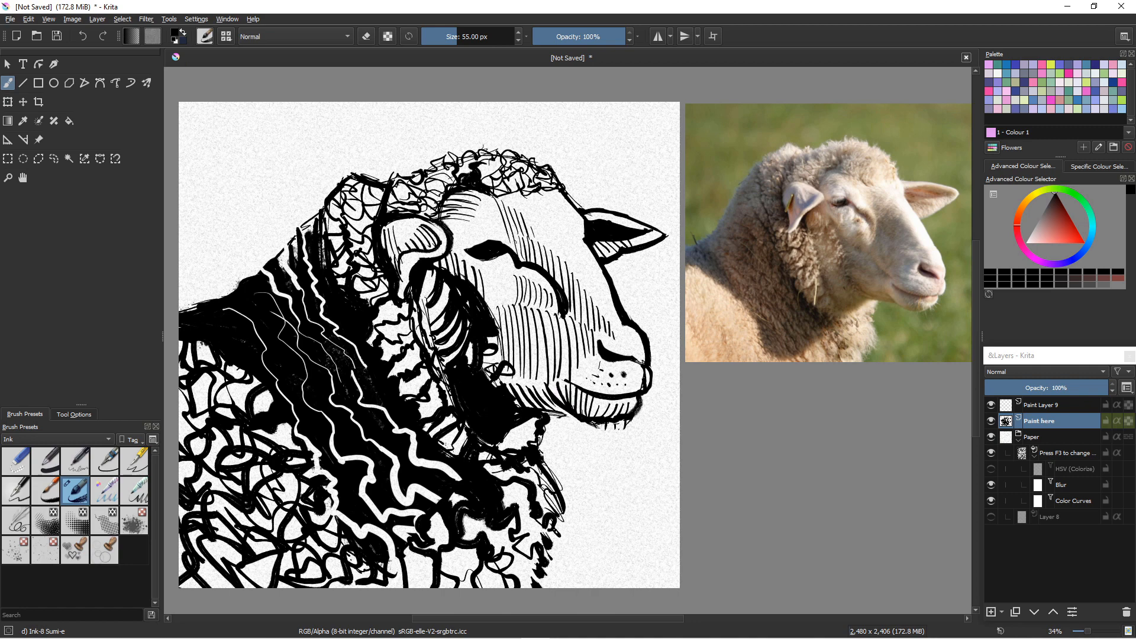
Carve thin wavy highlights into the black back fleece and the throat shadow with the 50 px Eraser Circle, and return to Ink-8 Sumi-e
{"action": "key", "text": "e"}
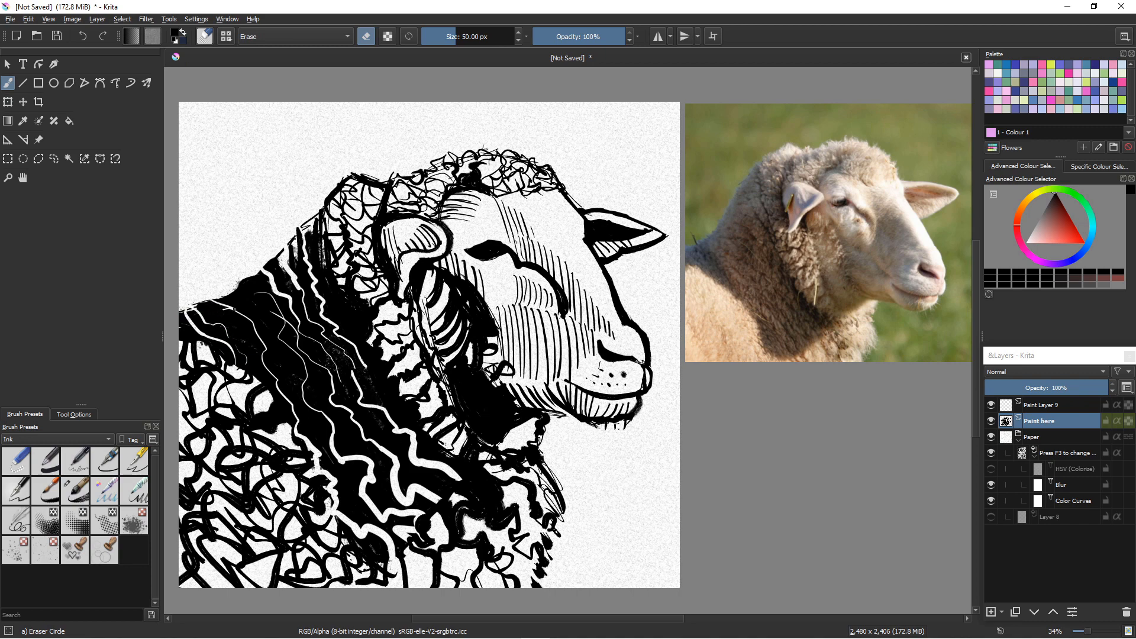
{"action": "left_click_drag", "start_coordinate": [254, 307], "coordinate": [292, 361]}
{"action": "left_click_drag", "start_coordinate": [569, 425], "coordinate": [553, 418]}
{"action": "key", "text": "slash"}
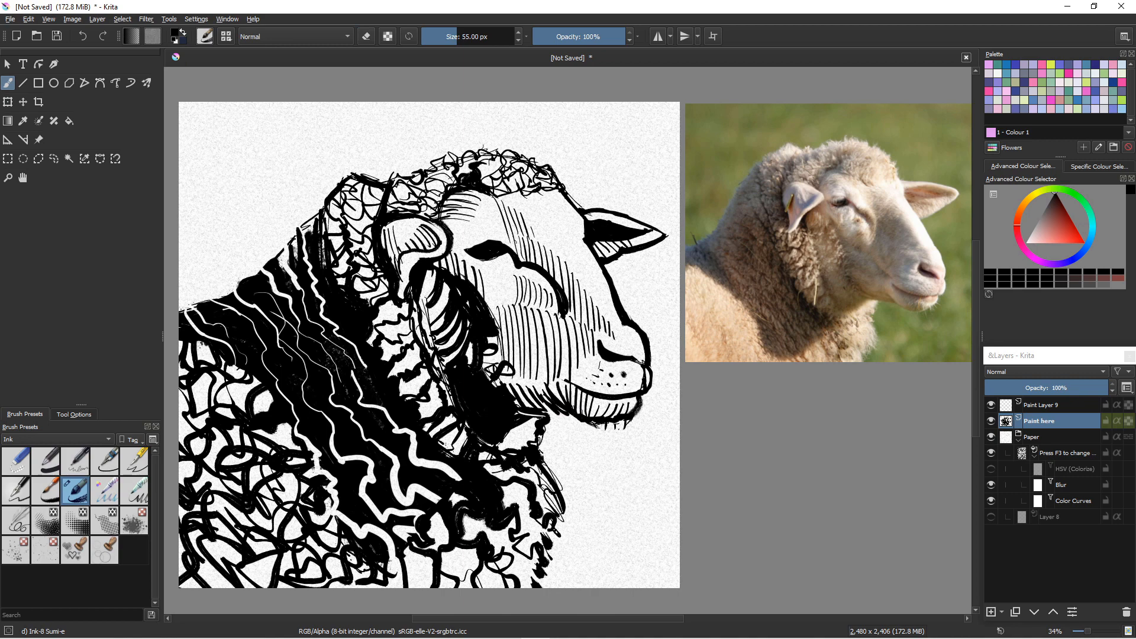
Hide the Paper group to check the ink drawing against transparency, and show it again
{"action": "left_click", "coordinate": [990, 437]}
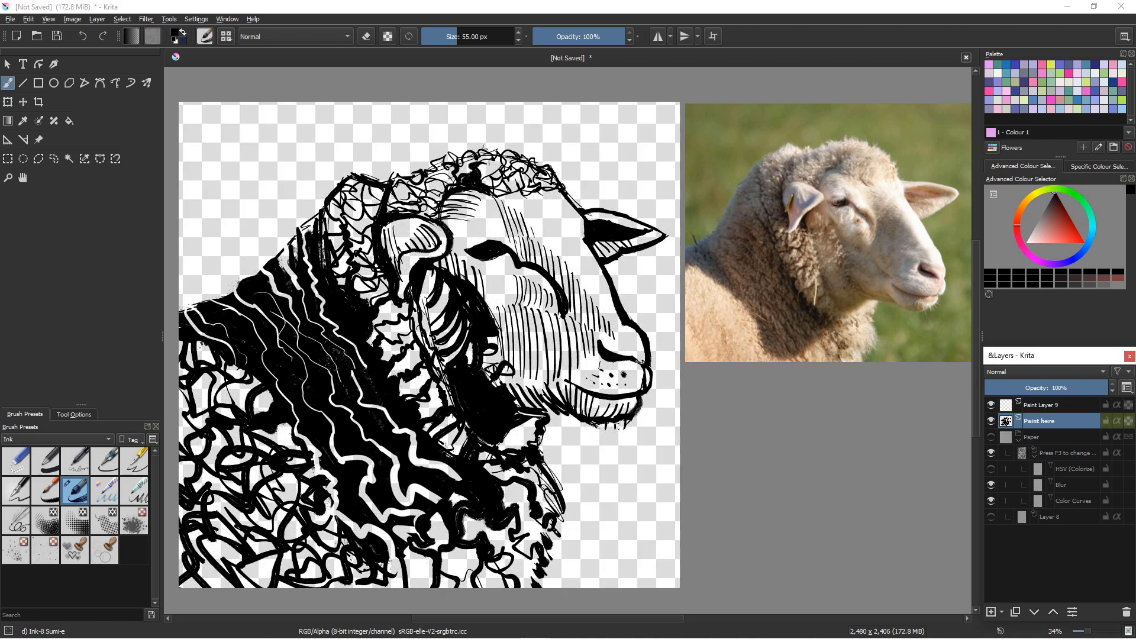
{"action": "left_click", "coordinate": [991, 437]}
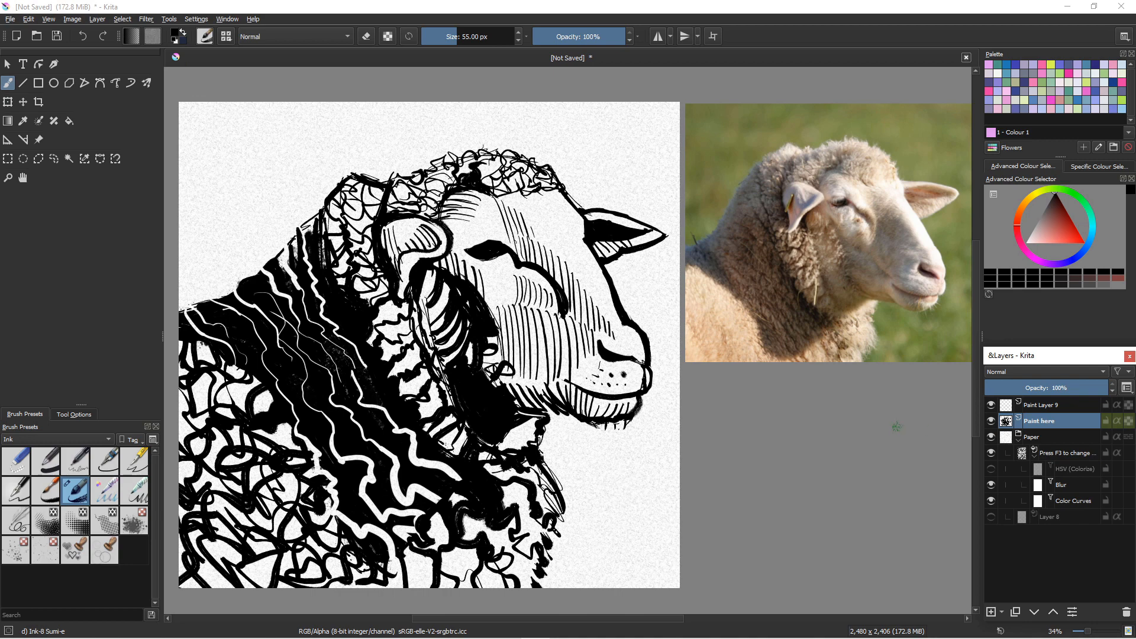